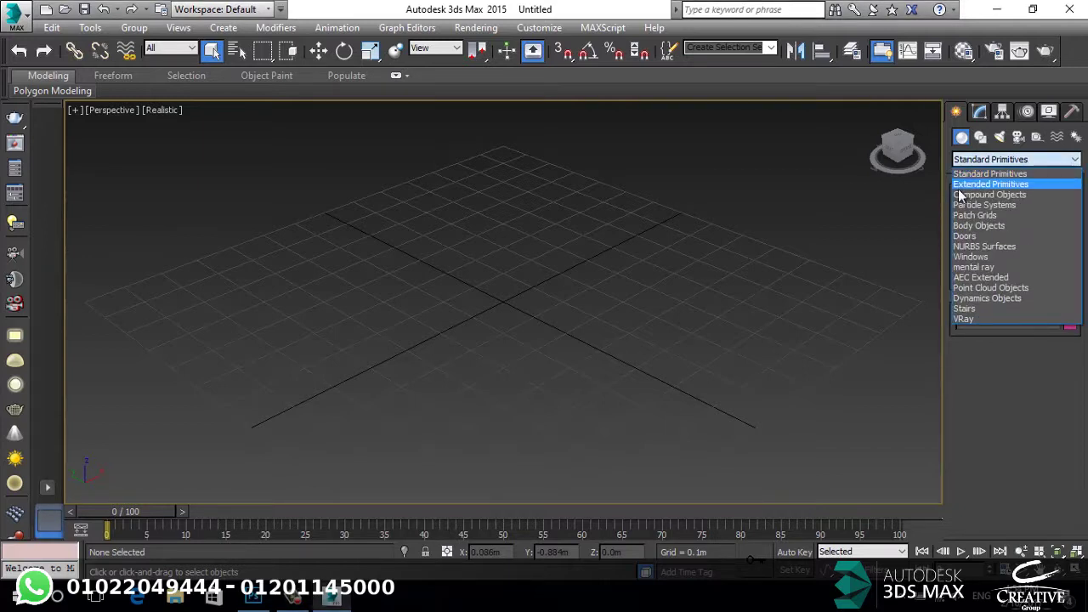
Create a box about 0.433 m long, 0.459 m wide and 0.54 m high on the near-left part of the grid.
{"action": "left_click", "coordinate": [964, 195]}
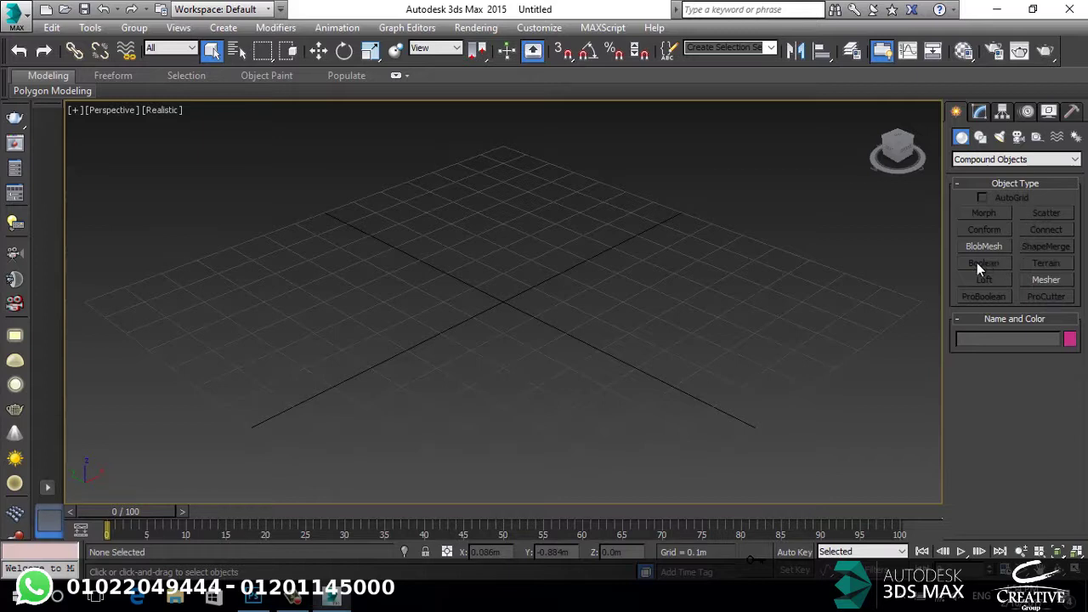
{"action": "left_click", "coordinate": [965, 160]}
{"action": "left_click", "coordinate": [976, 170]}
{"action": "left_click", "coordinate": [986, 212]}
{"action": "left_click_drag", "start_coordinate": [350, 342], "coordinate": [300, 480]}
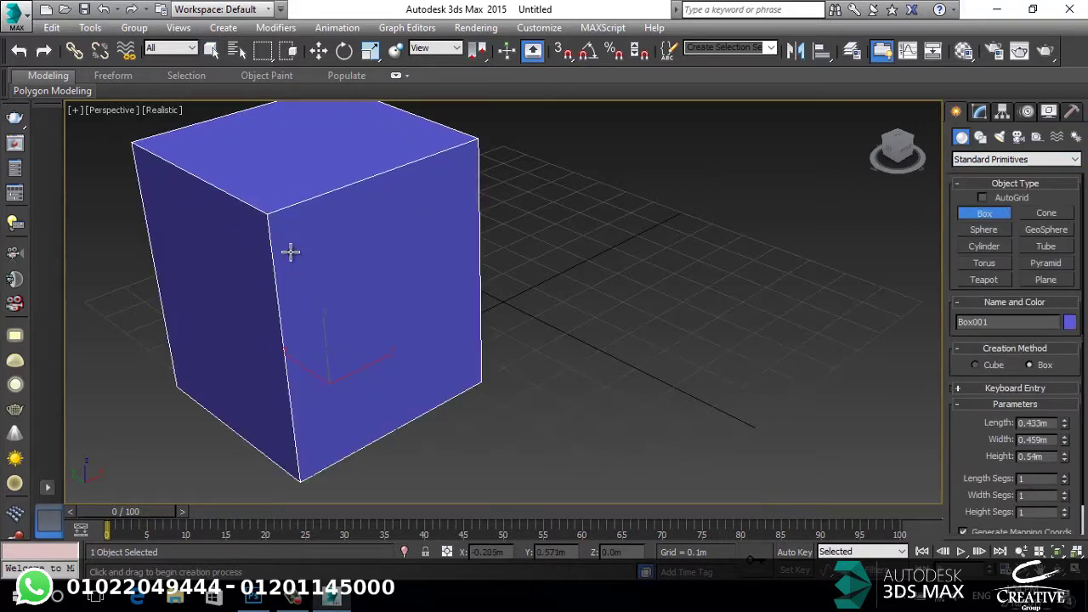
{"action": "right_click", "coordinate": [388, 304]}
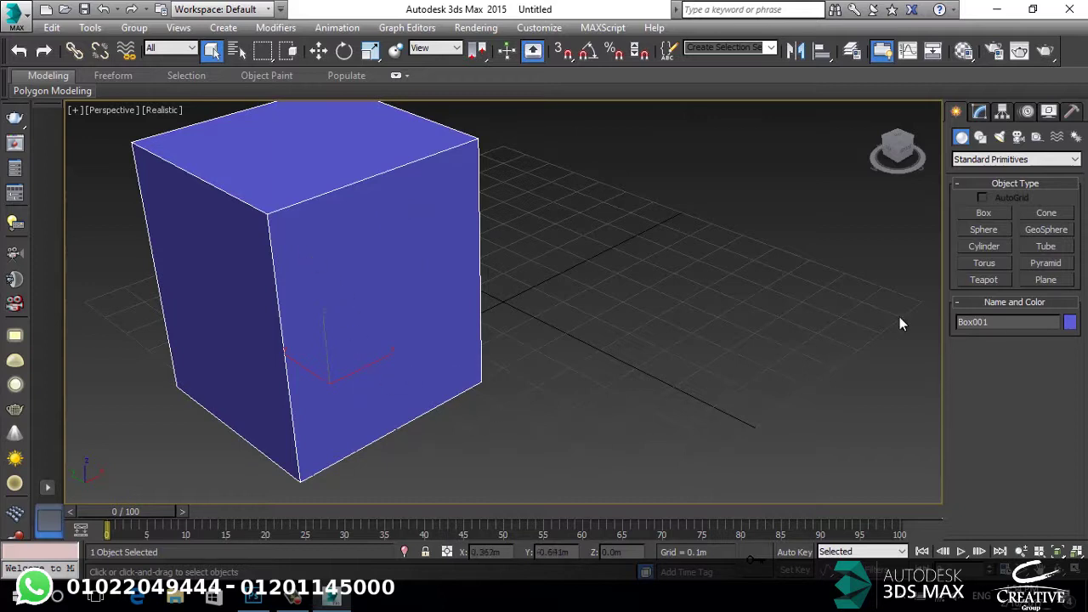
Enable AutoGrid and create a second box about 0.275 × 0.329 × 0.281 m on the front face of the blue box.
{"action": "left_click", "coordinate": [977, 216]}
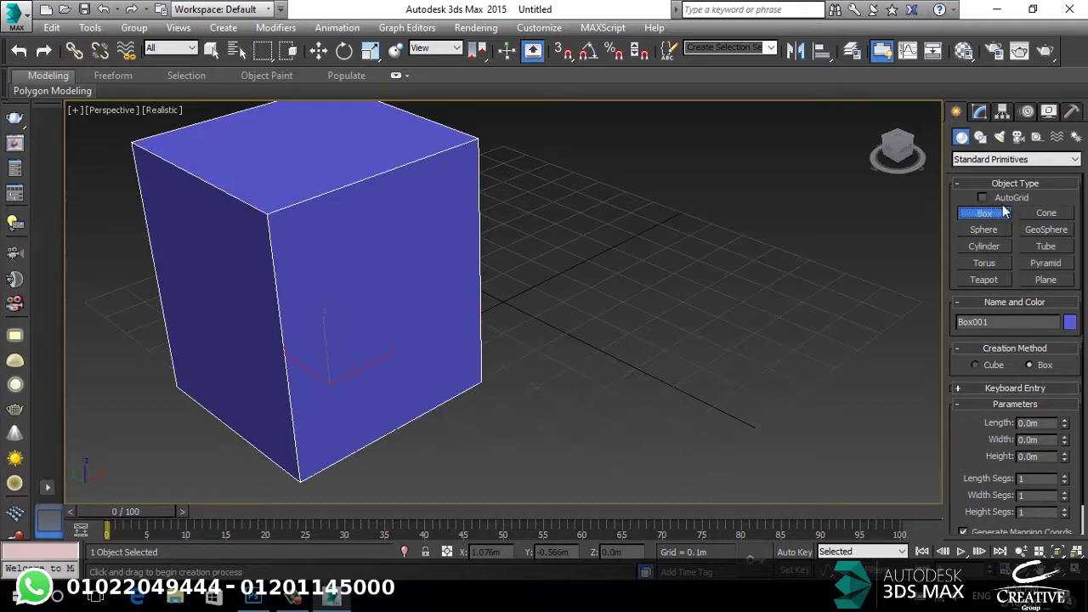
{"action": "left_click", "coordinate": [1006, 203]}
{"action": "left_click_drag", "start_coordinate": [451, 209], "coordinate": [323, 407]}
{"action": "left_click", "coordinate": [442, 476]}
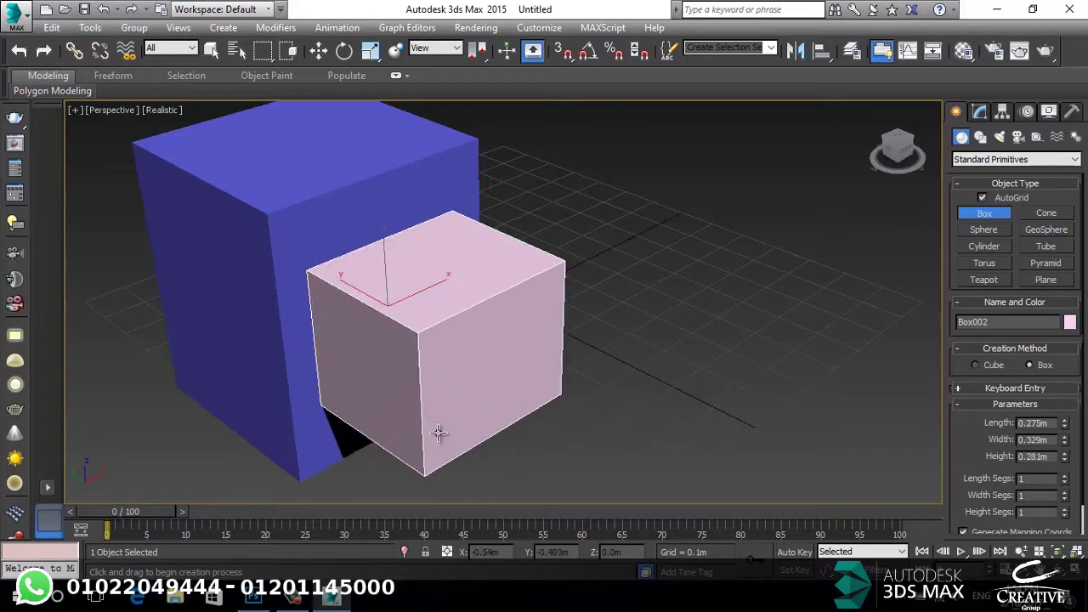
{"action": "right_click", "coordinate": [416, 382]}
{"action": "middle_click_drag", "start_coordinate": [416, 382], "coordinate": [434, 360]}
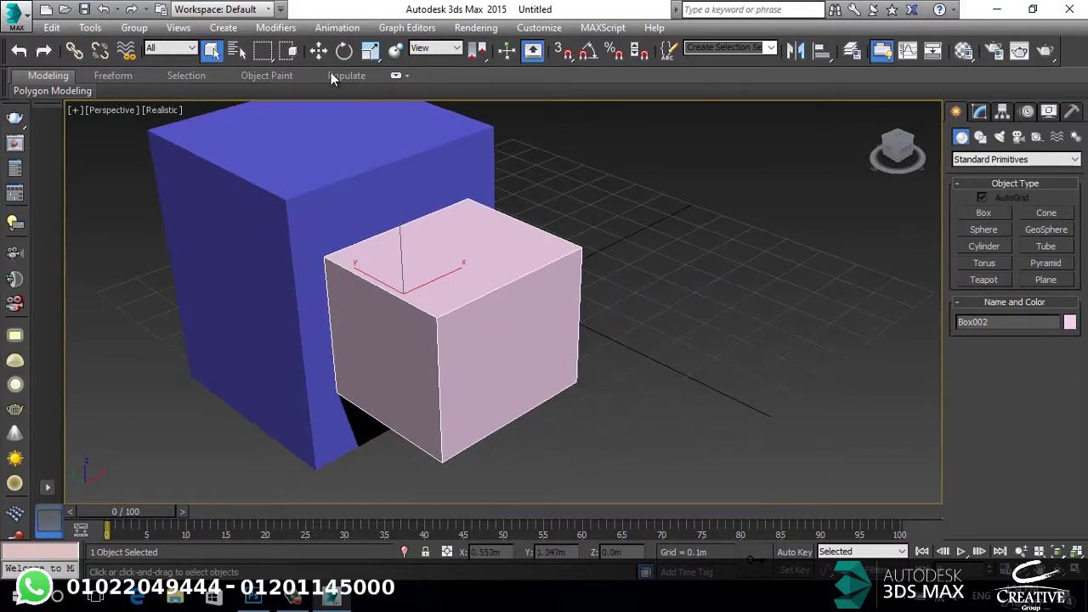
Move the pink box along Y so it partly sinks into the blue box, and select the blue box.
{"action": "left_click", "coordinate": [318, 50]}
{"action": "left_click_drag", "start_coordinate": [366, 272], "coordinate": [220, 367]}
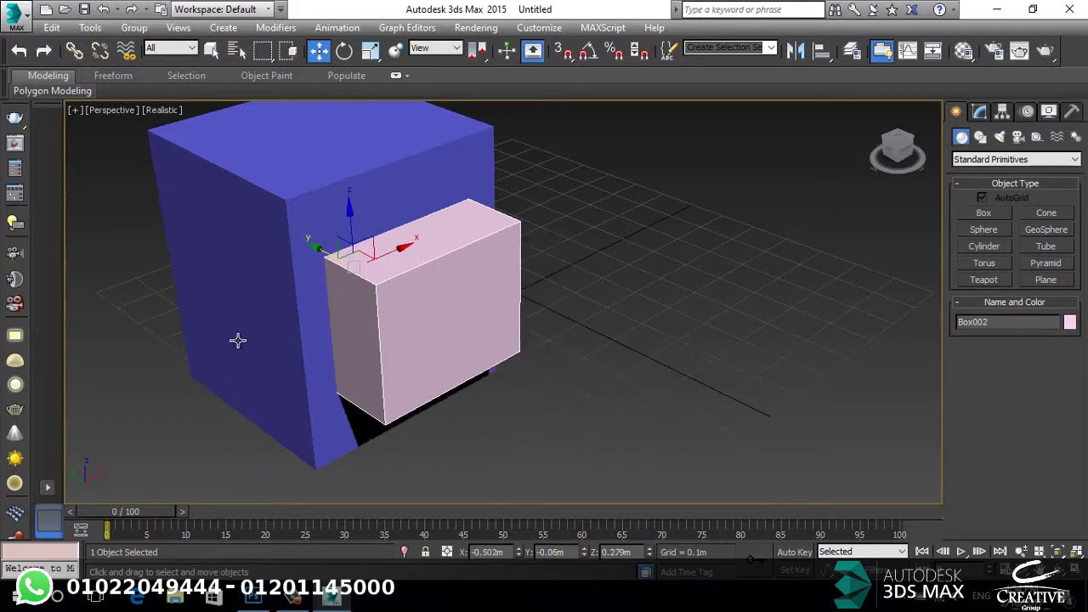
{"action": "left_click", "coordinate": [282, 312]}
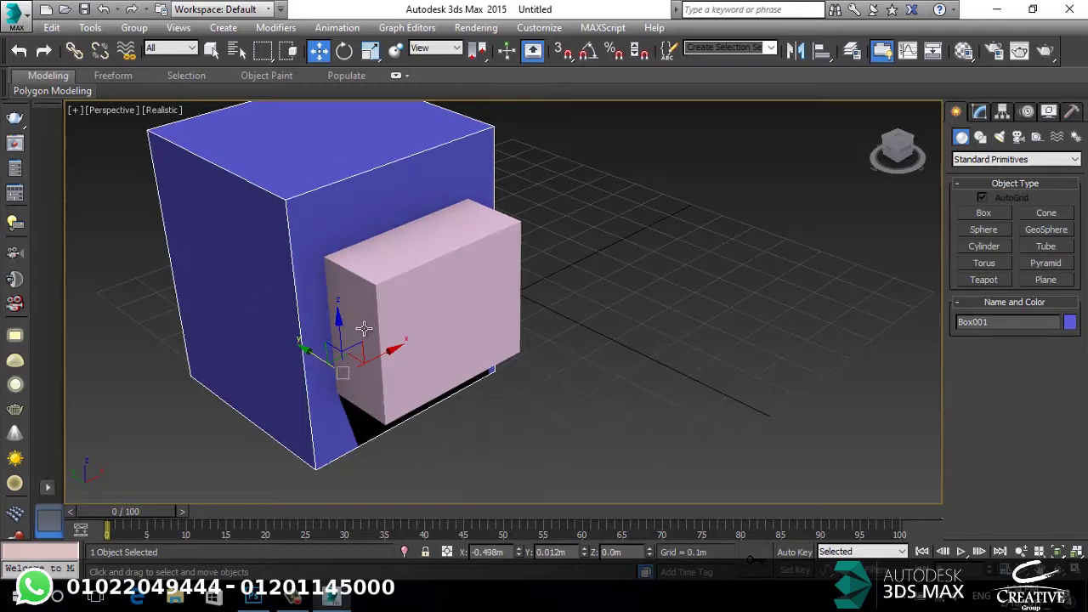
Examine the overlap of the two boxes in the front and left wireframe views and in shaded perspective.
{"action": "key", "text": "F3"}
{"action": "key", "text": "f"}
{"action": "scroll", "coordinate": [367, 321], "scroll_direction": "up", "scroll_amount": 4}
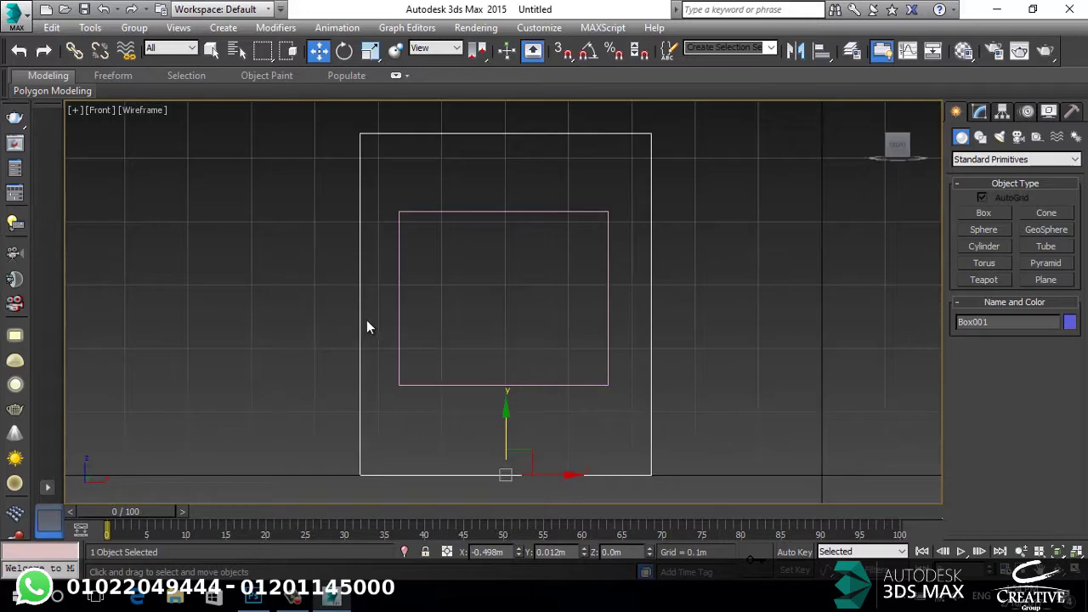
{"action": "key", "text": "l"}
{"action": "middle_click_drag", "start_coordinate": [468, 285], "coordinate": [465, 332]}
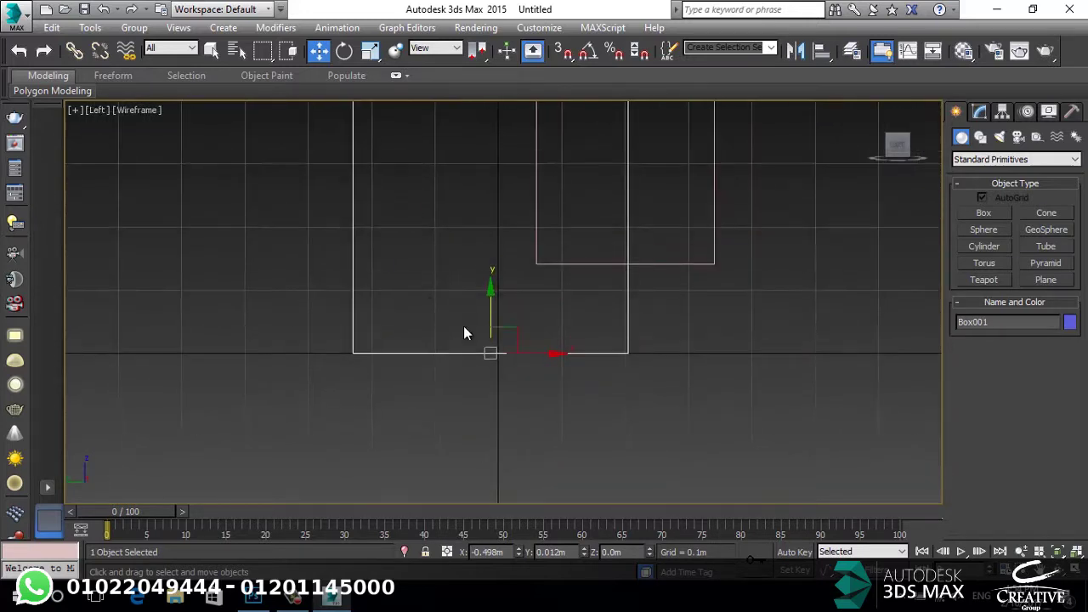
{"action": "middle_click_drag", "start_coordinate": [526, 151], "coordinate": [562, 250]}
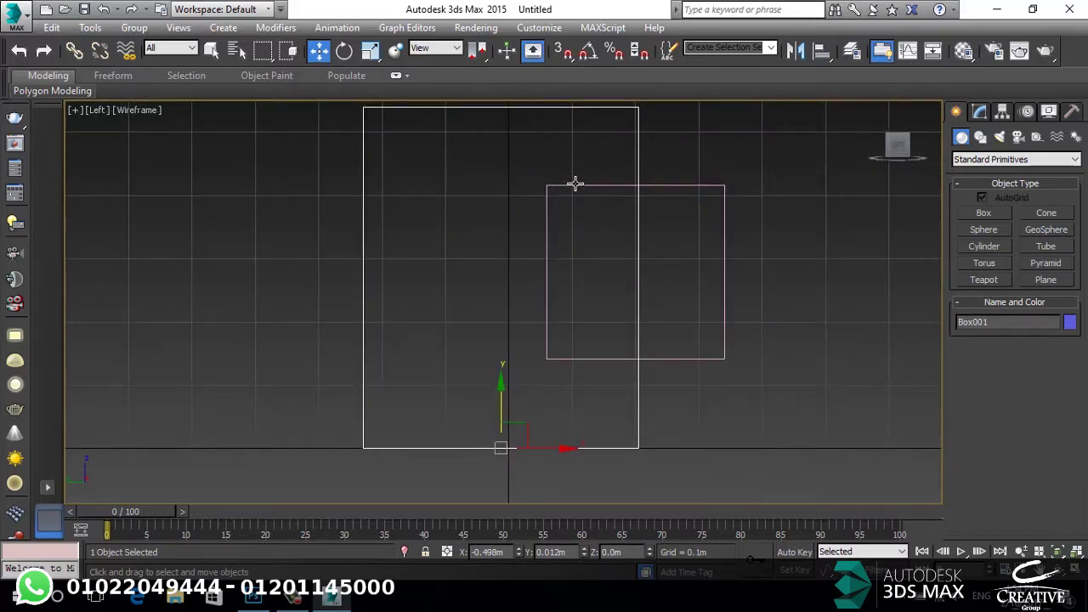
{"action": "middle_click_drag", "start_coordinate": [580, 351], "coordinate": [525, 377], "text": "alt"}
{"action": "key", "text": "F3"}
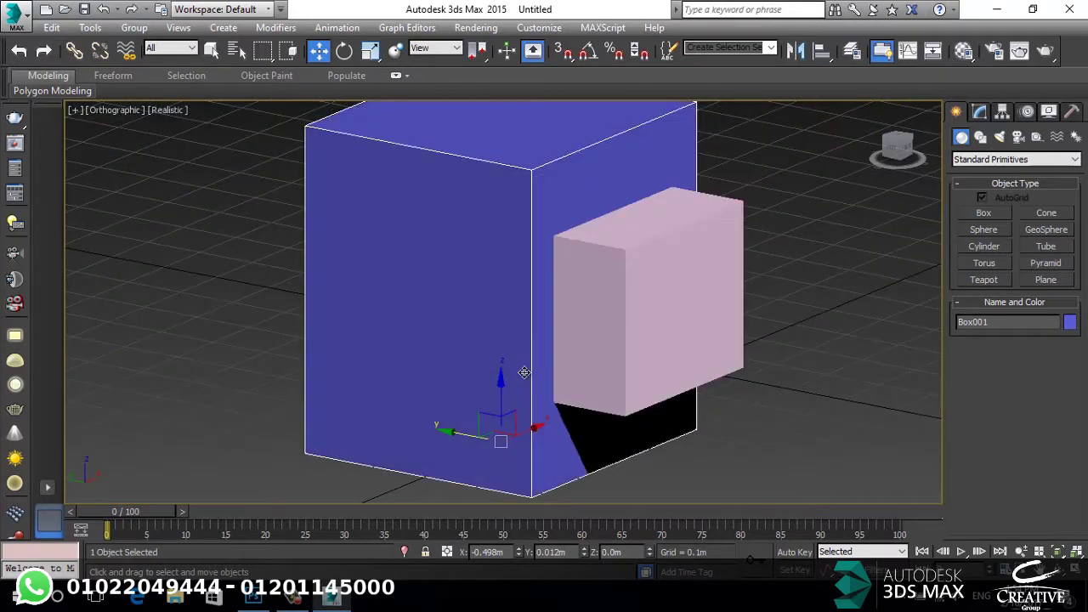
{"action": "key", "text": "p"}
{"action": "scroll", "coordinate": [539, 370], "scroll_direction": "down", "scroll_amount": 5}
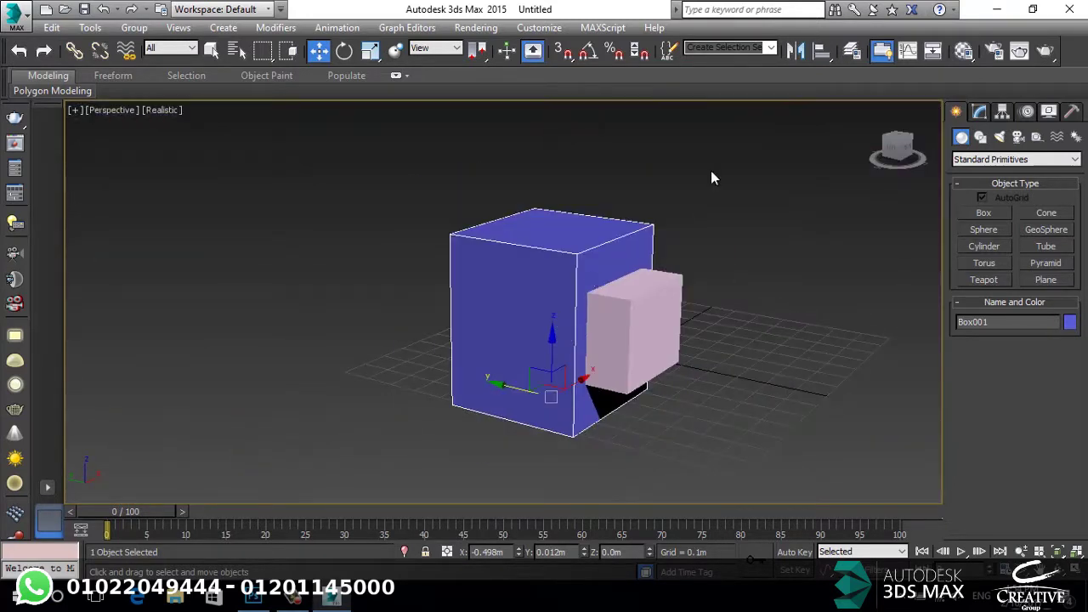
Try a Boolean Subtraction (A-B) on the blue box with the pink box as operand B, and undo it.
{"action": "left_click", "coordinate": [1012, 162]}
{"action": "left_click", "coordinate": [1009, 193]}
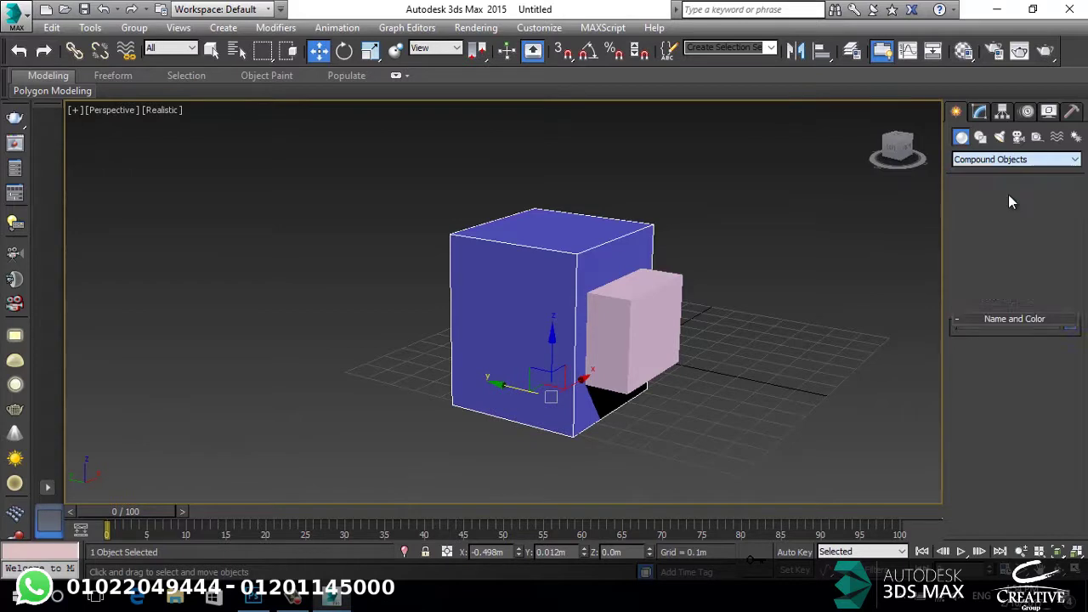
{"action": "left_click", "coordinate": [988, 264]}
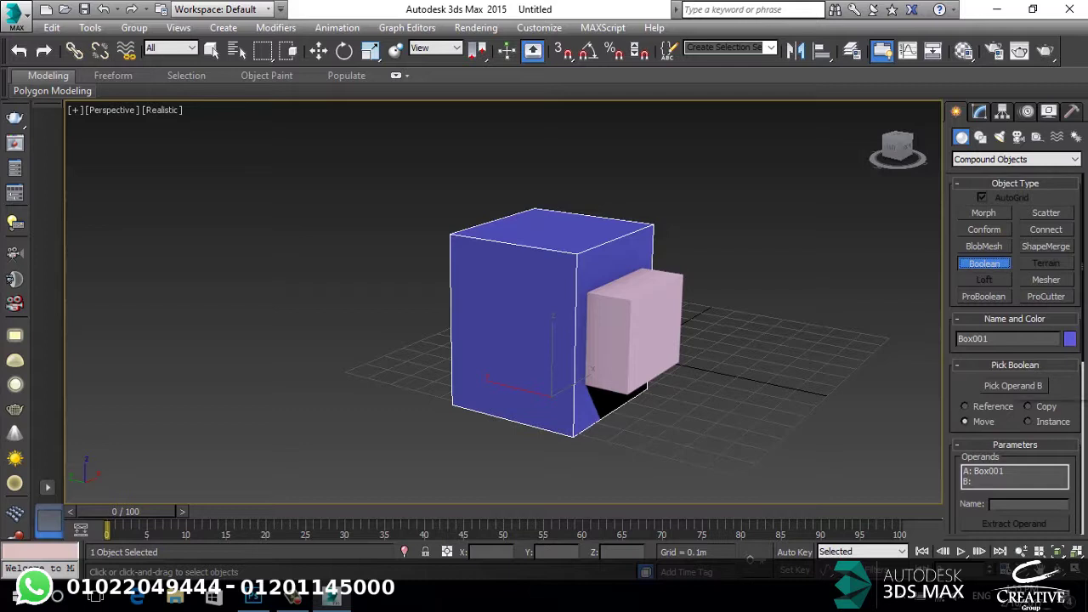
{"action": "scroll", "coordinate": [1012, 374], "scroll_direction": "down", "scroll_amount": 3}
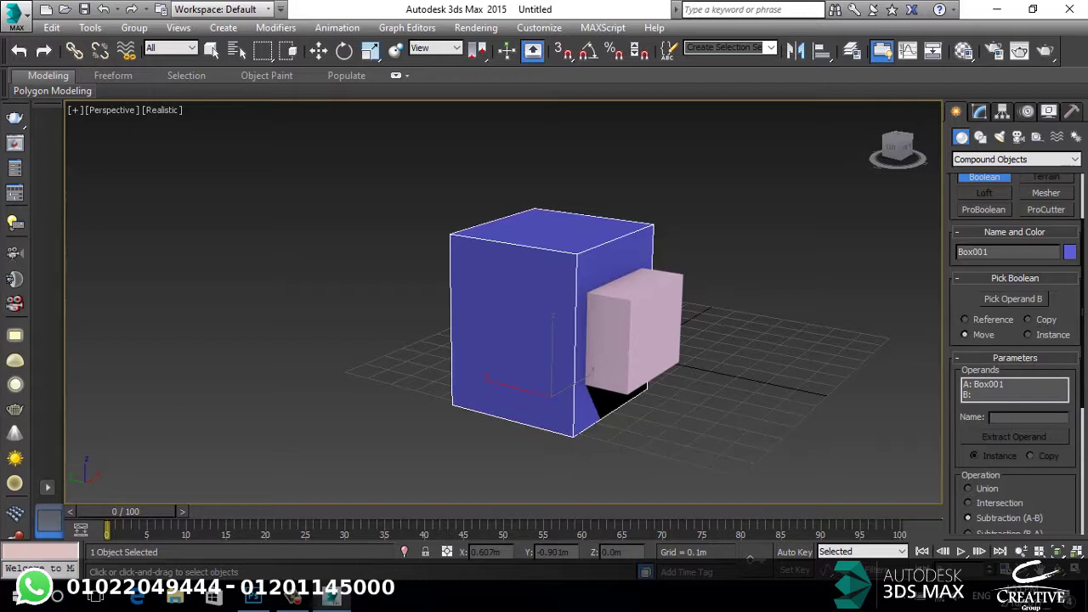
{"action": "scroll", "coordinate": [1005, 398], "scroll_direction": "down", "scroll_amount": 3}
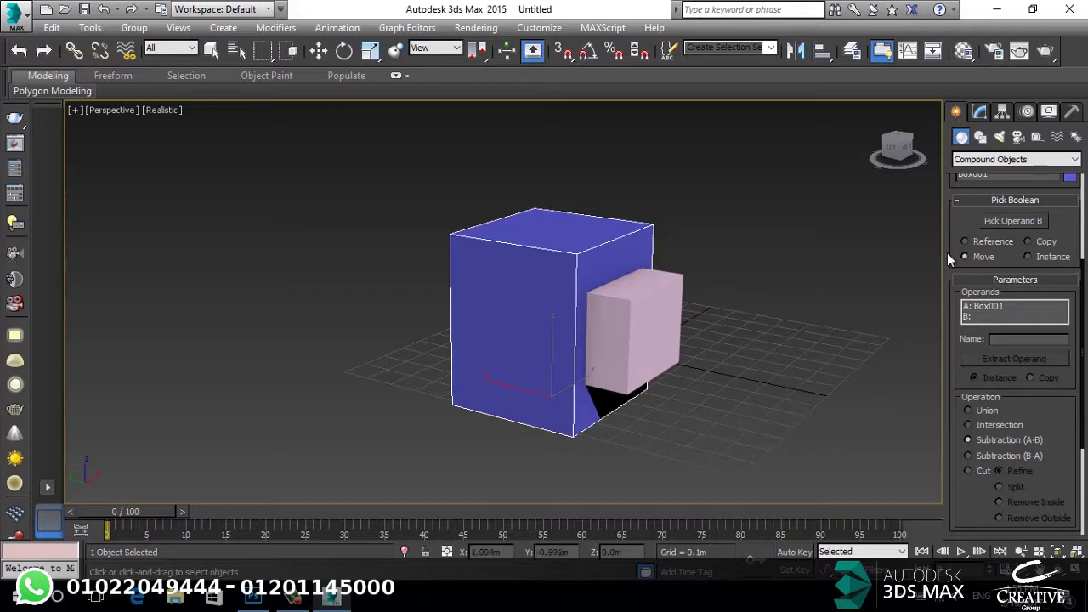
{"action": "left_click", "coordinate": [1014, 223]}
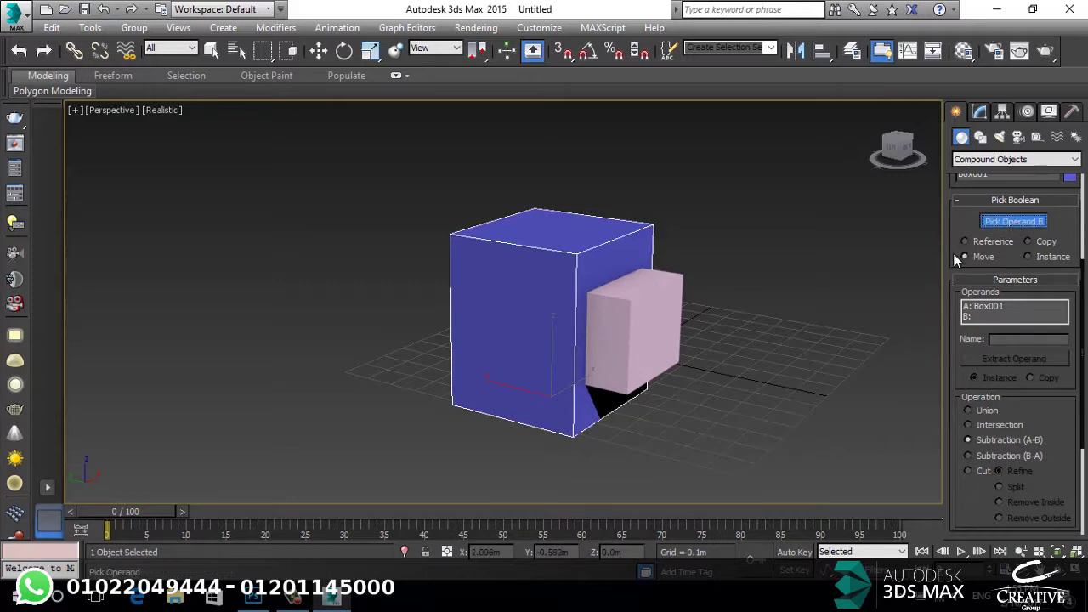
{"action": "left_click", "coordinate": [672, 309]}
{"action": "middle_click_drag", "start_coordinate": [670, 374], "coordinate": [595, 384], "text": "alt"}
{"action": "scroll", "coordinate": [494, 333], "scroll_direction": "up", "scroll_amount": 5}
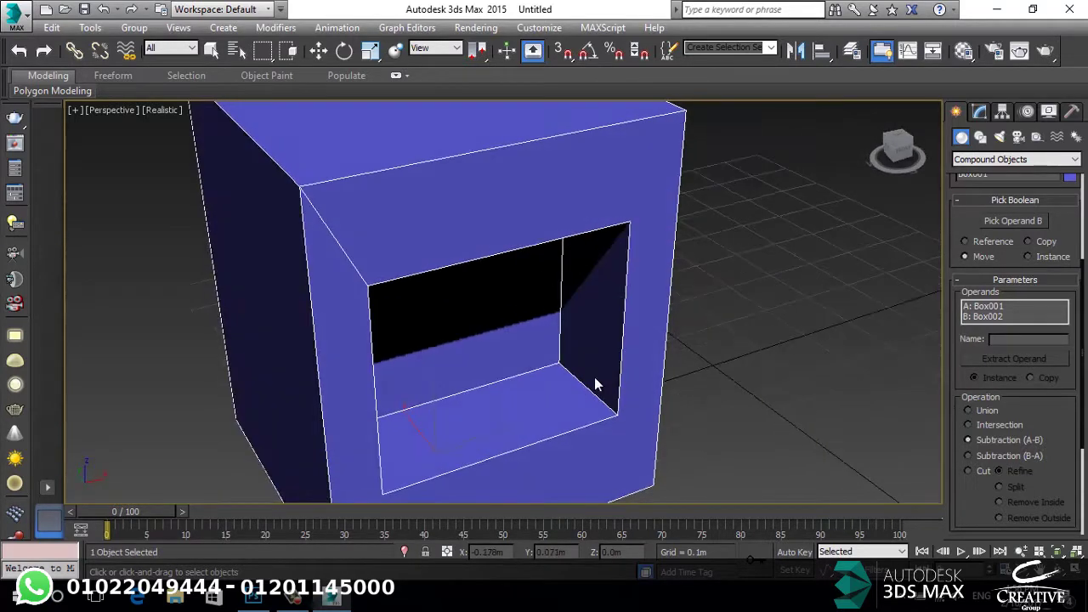
{"action": "key", "text": "ctrl+z"}
Try a Boolean Subtraction (B-A) on the pink box with the blue box as operand B, and undo it.
{"action": "key", "text": "w"}
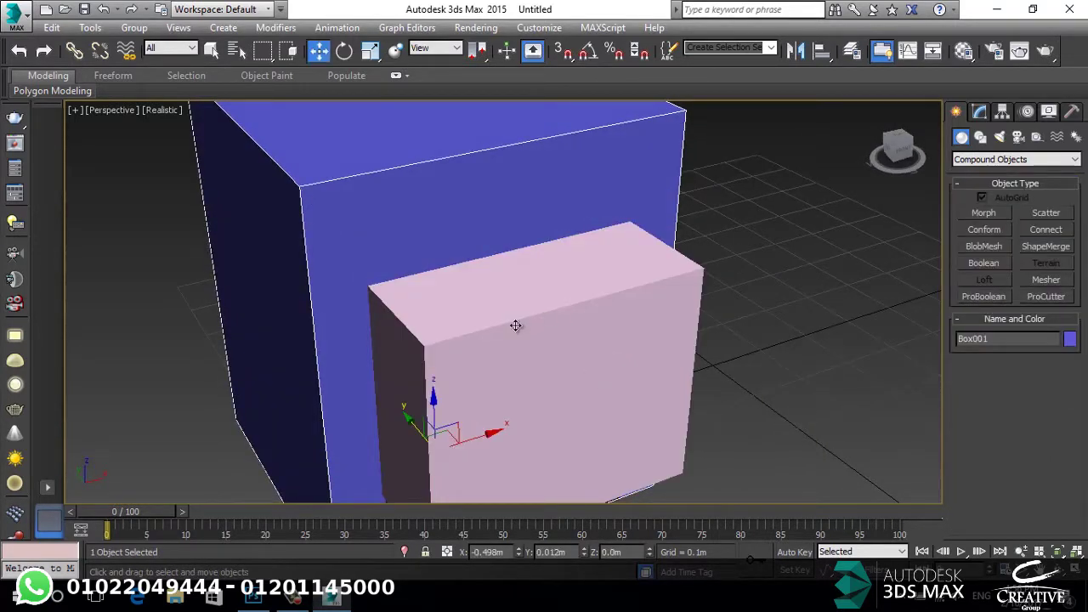
{"action": "left_click", "coordinate": [520, 327]}
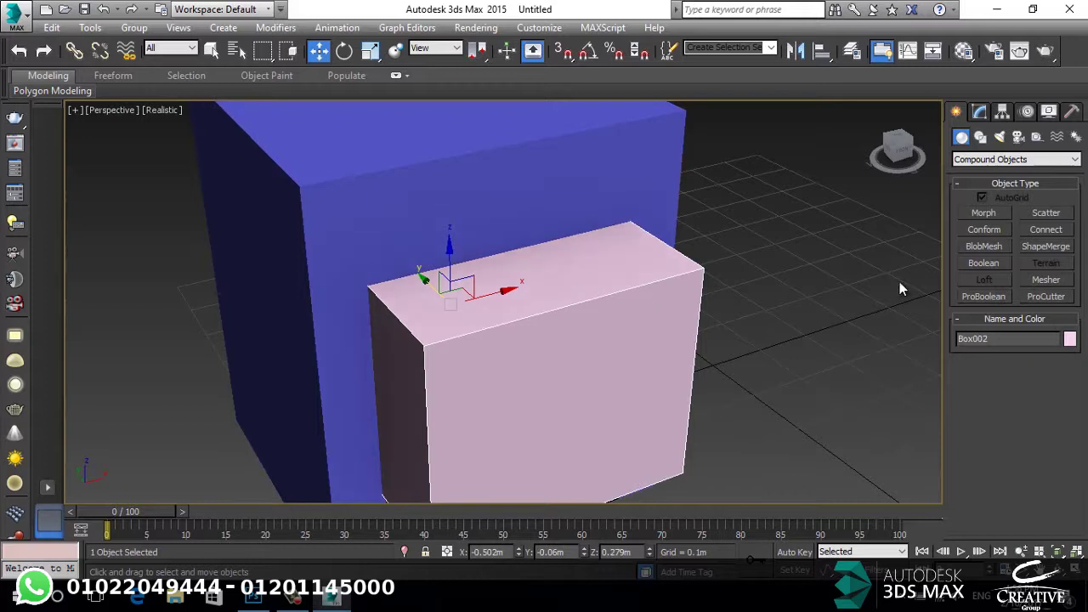
{"action": "left_click", "coordinate": [972, 265]}
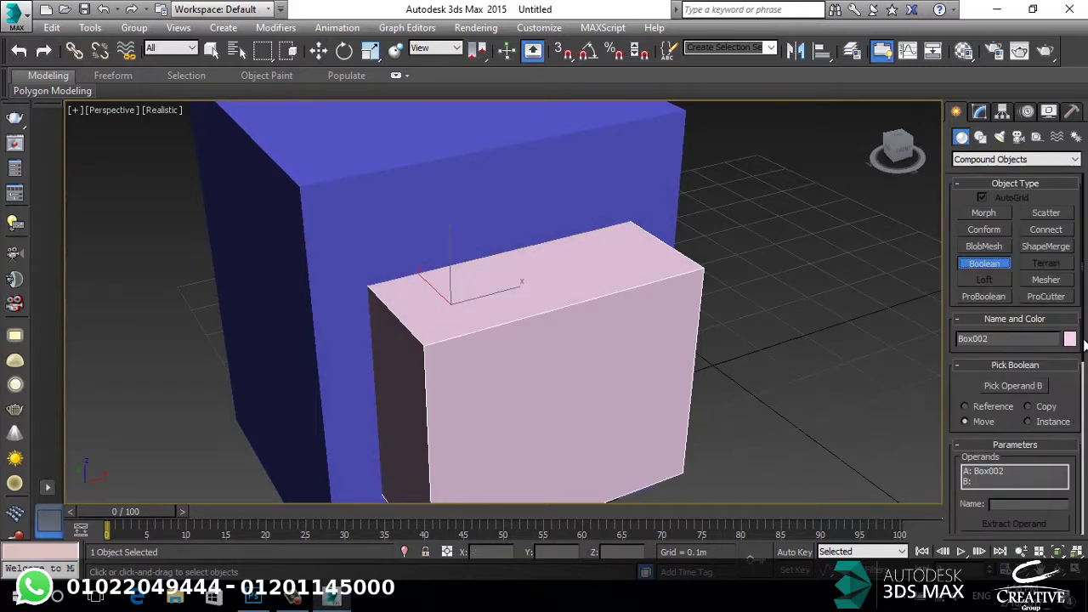
{"action": "scroll", "coordinate": [1085, 402], "scroll_direction": "down", "scroll_amount": 2}
{"action": "scroll", "coordinate": [1085, 402], "scroll_direction": "down", "scroll_amount": 3}
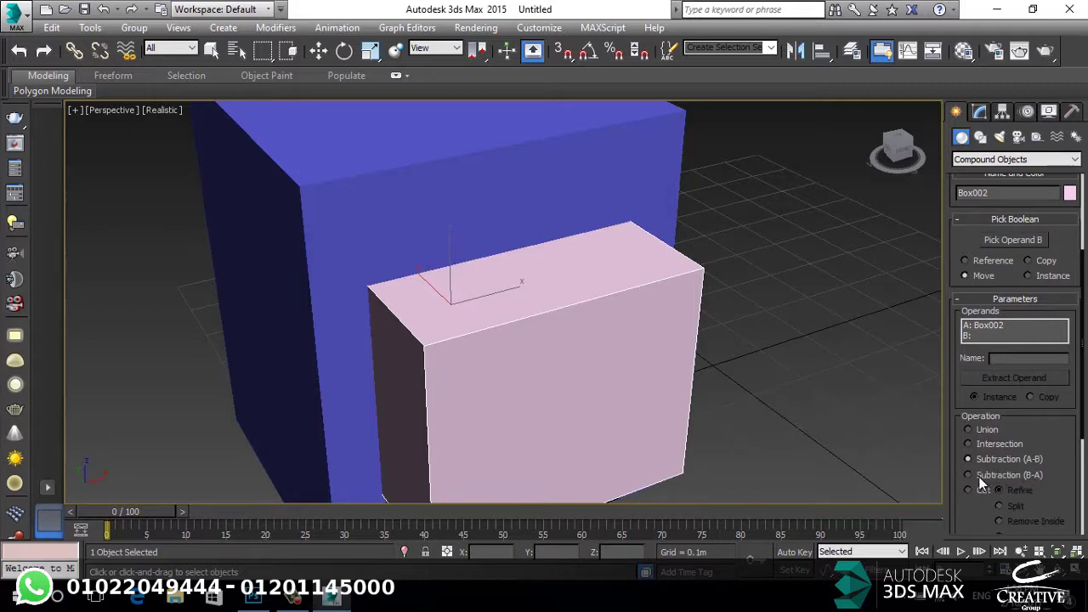
{"action": "left_click", "coordinate": [1013, 240]}
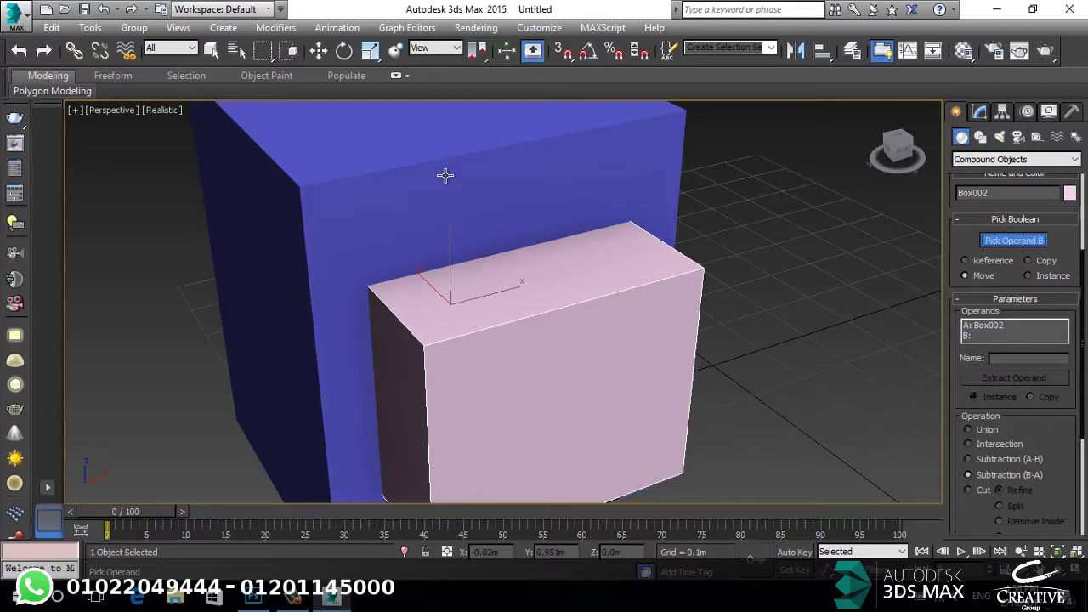
{"action": "left_click", "coordinate": [358, 180]}
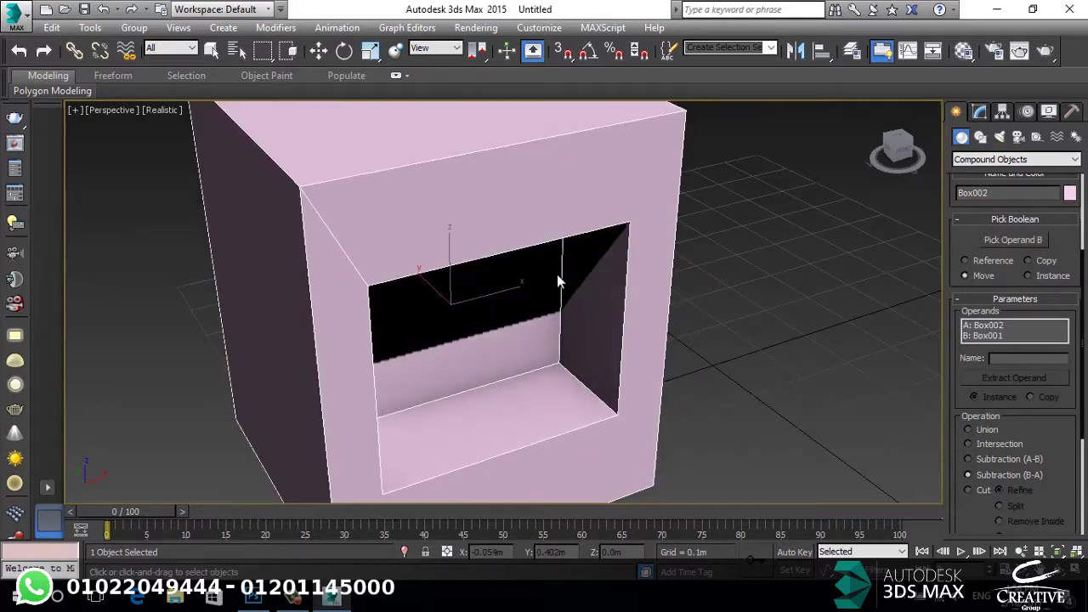
{"action": "key", "text": "ctrl+z"}
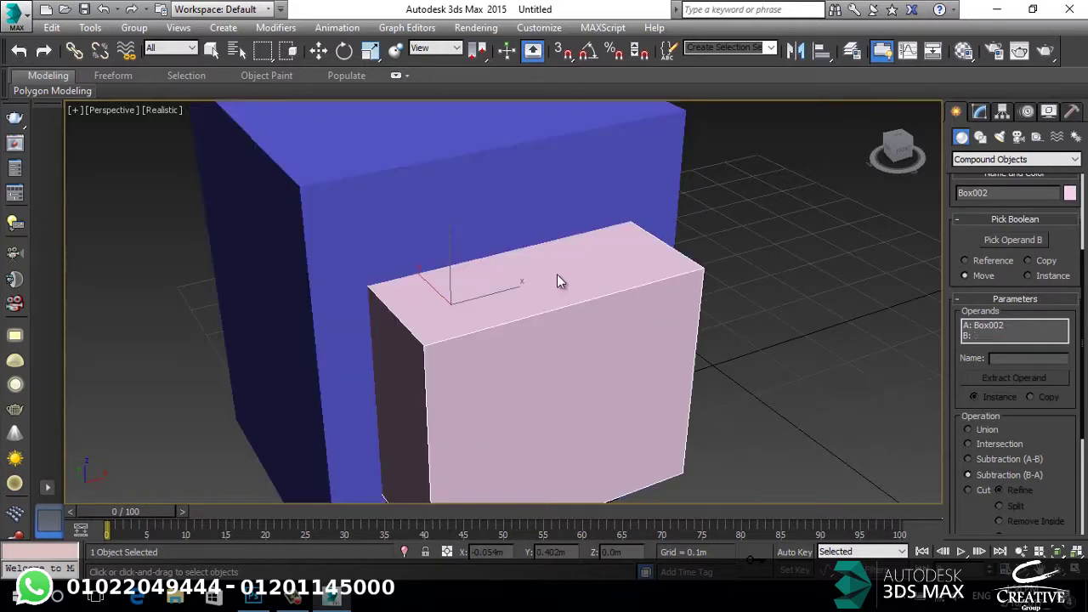
Create a sphere with AutoGrid on the top face of the blue box, near its left edge.
{"action": "middle_click_drag", "start_coordinate": [657, 316], "coordinate": [728, 441]}
{"action": "left_click", "coordinate": [1016, 159]}
{"action": "left_click", "coordinate": [982, 195]}
{"action": "key", "text": "w"}
{"action": "left_click", "coordinate": [984, 230]}
{"action": "left_click_drag", "start_coordinate": [368, 211], "coordinate": [438, 223]}
{"action": "key", "text": "w"}
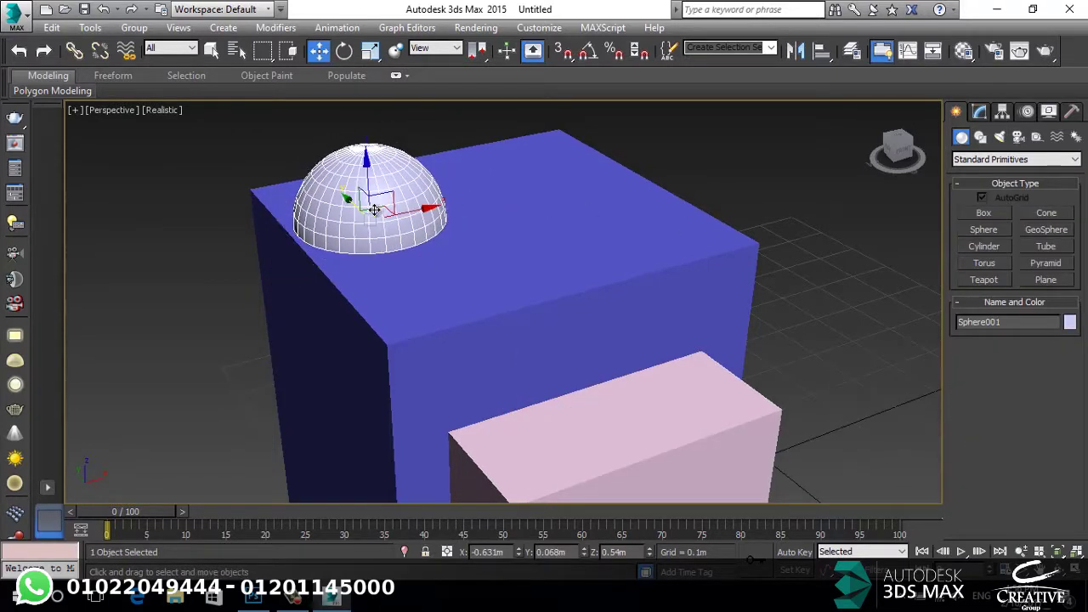
Delete the pink box and move the blue box along X to about -0.585 m, beneath the sphere.
{"action": "left_click", "coordinate": [393, 296]}
{"action": "middle_click_drag", "start_coordinate": [520, 347], "coordinate": [478, 292]}
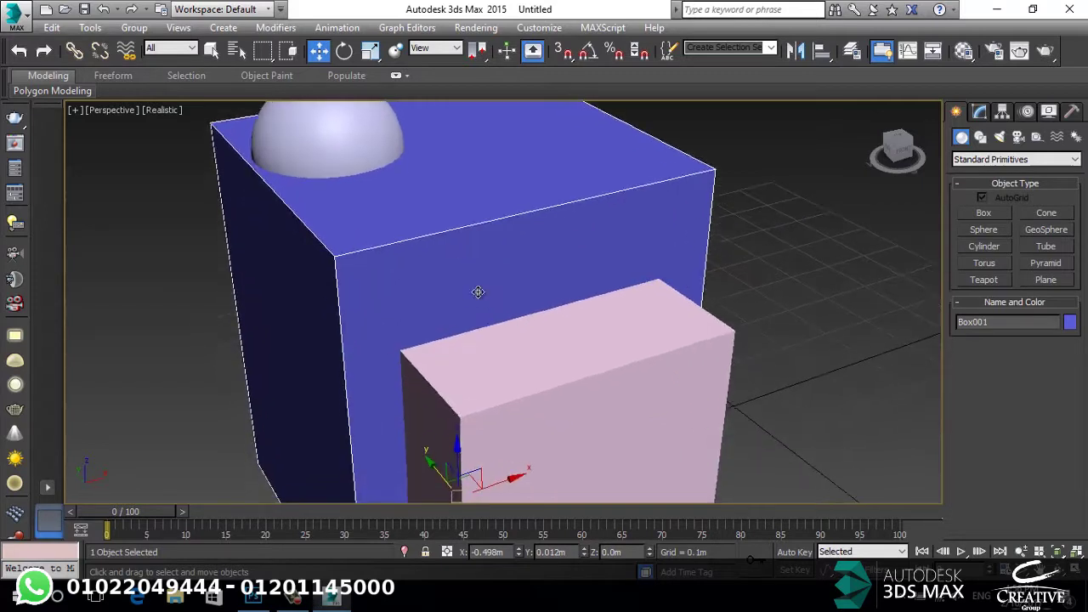
{"action": "left_click", "coordinate": [505, 381]}
{"action": "key", "text": "Delete"}
{"action": "left_click", "coordinate": [426, 323]}
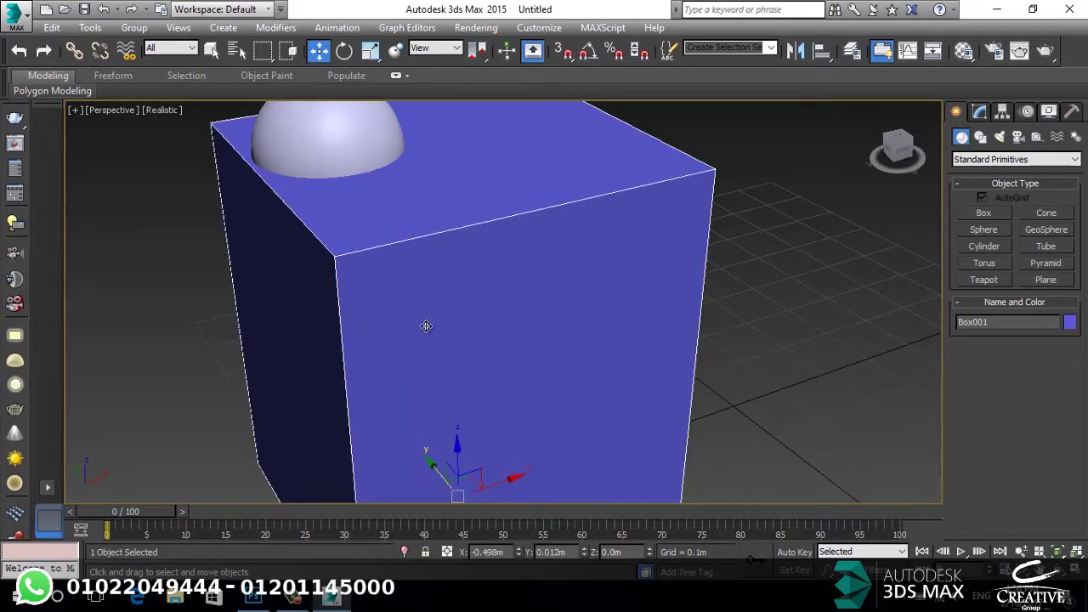
{"action": "left_click_drag", "start_coordinate": [497, 487], "coordinate": [204, 235]}
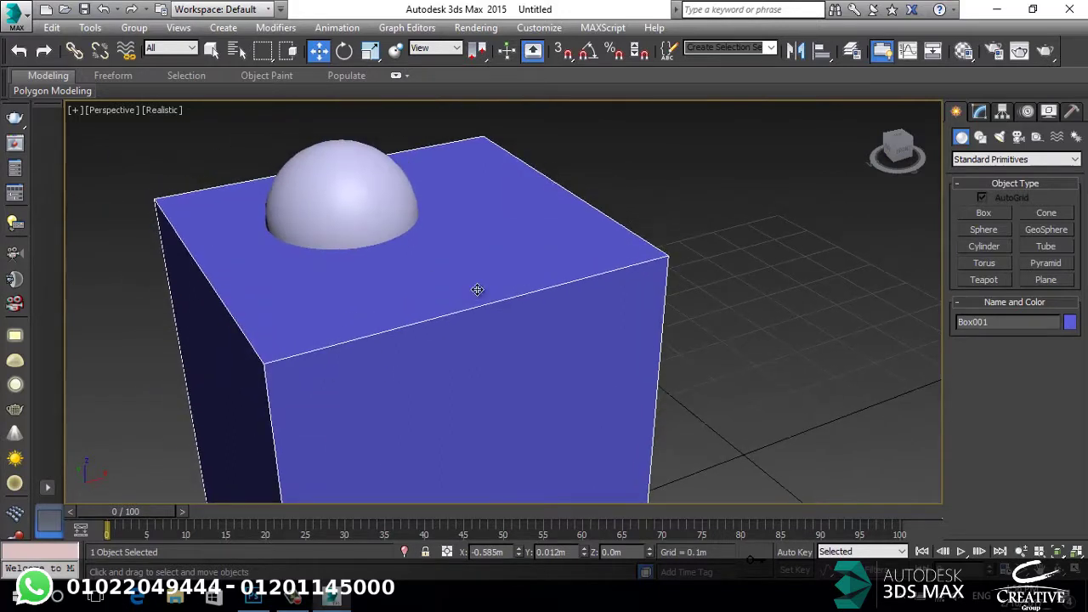
Join the sphere to the blue box with a Boolean Union, using the sphere as operand B.
{"action": "left_click", "coordinate": [974, 160]}
{"action": "left_click", "coordinate": [976, 194]}
{"action": "left_click", "coordinate": [986, 264]}
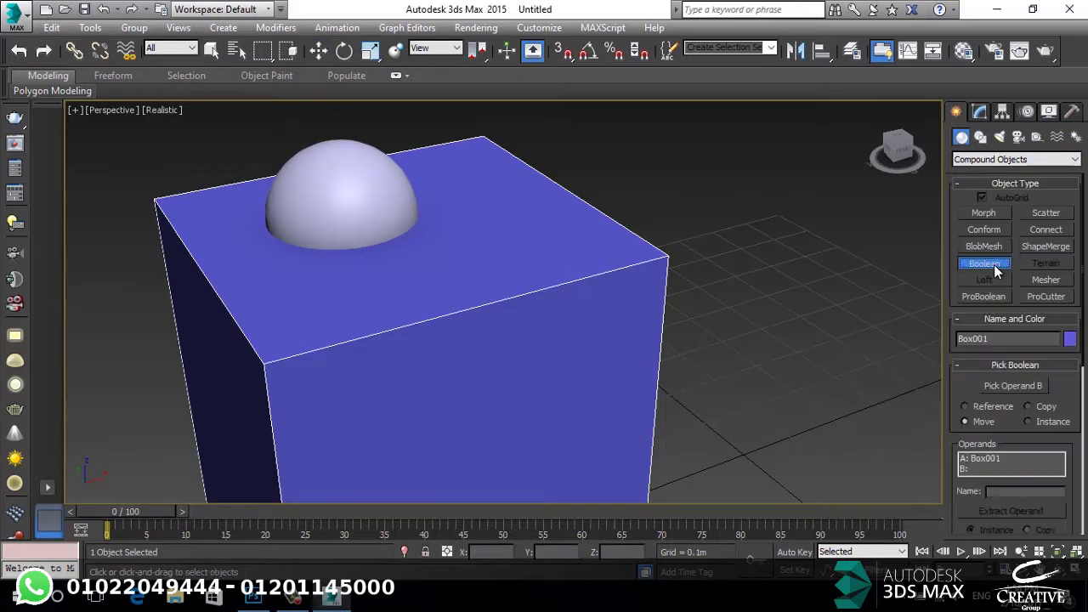
{"action": "scroll", "coordinate": [1023, 364], "scroll_direction": "down", "scroll_amount": 5}
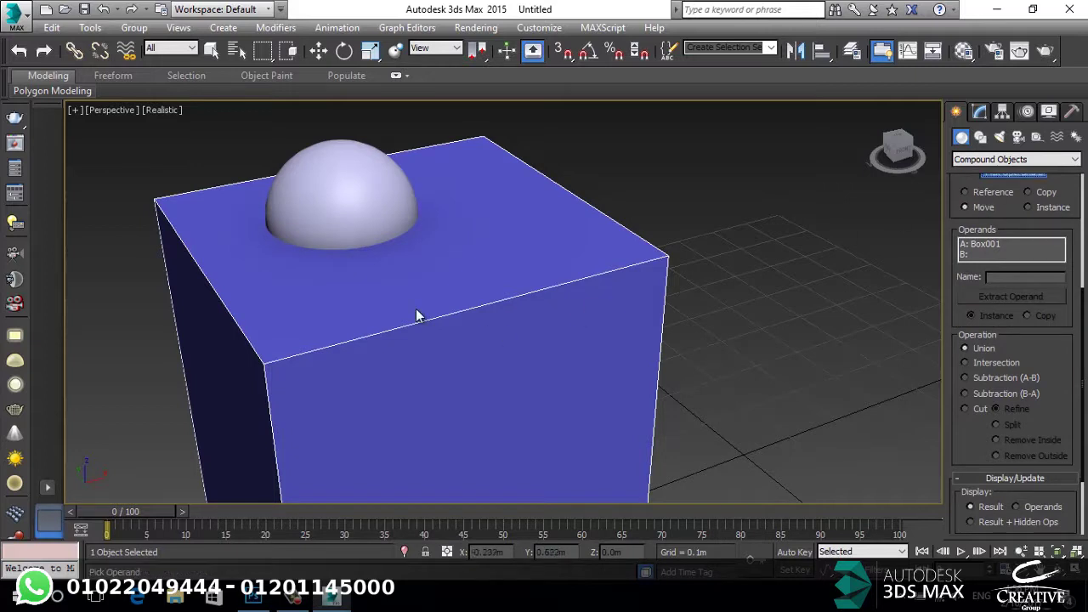
{"action": "left_click", "coordinate": [328, 187]}
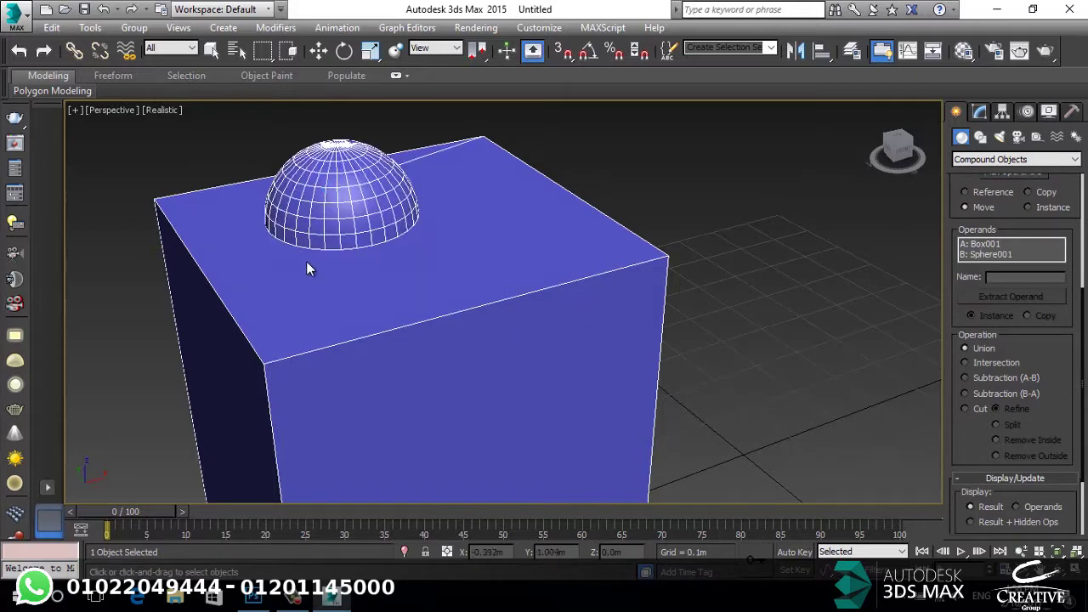
{"action": "middle_click_drag", "start_coordinate": [424, 196], "coordinate": [519, 250], "text": "alt"}
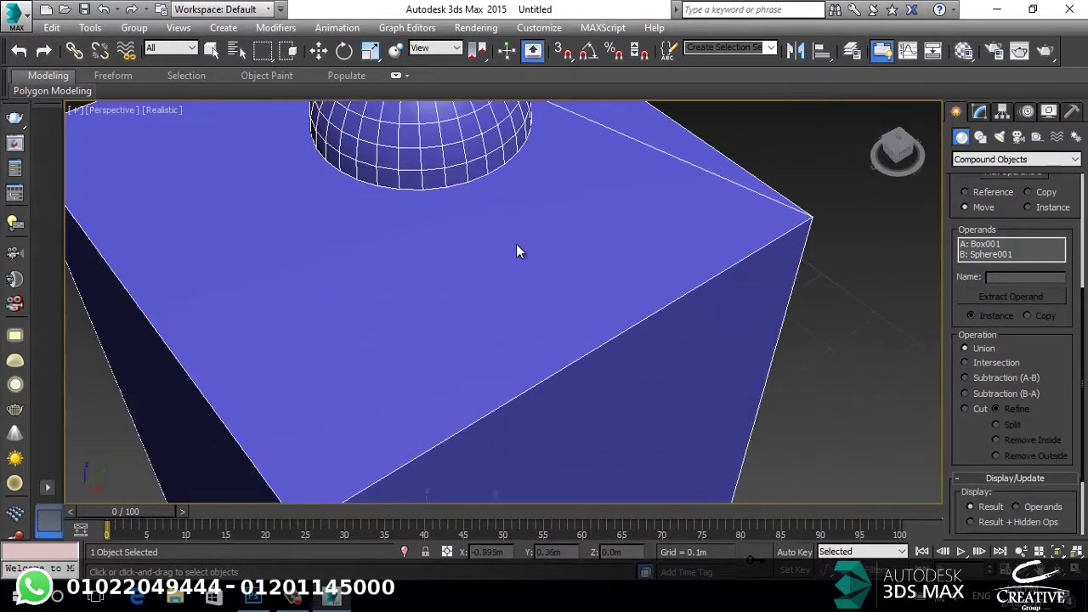
{"action": "middle_click_drag", "start_coordinate": [612, 160], "coordinate": [558, 273]}
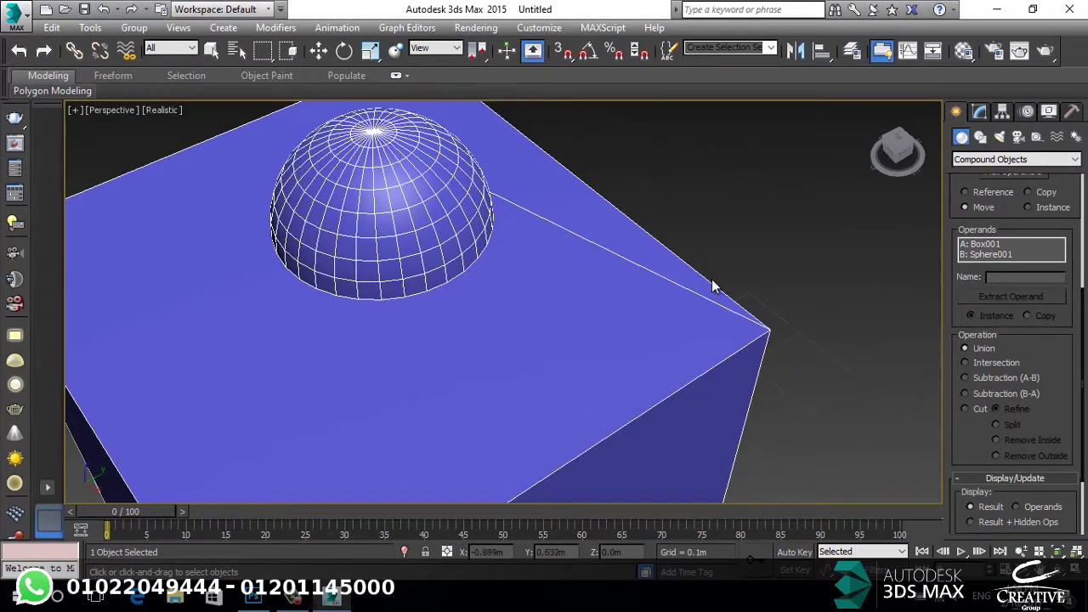
Try moving the joined box and sphere along X as one object, and undo the move.
{"action": "middle_click_drag", "start_coordinate": [698, 321], "coordinate": [527, 274], "text": "alt"}
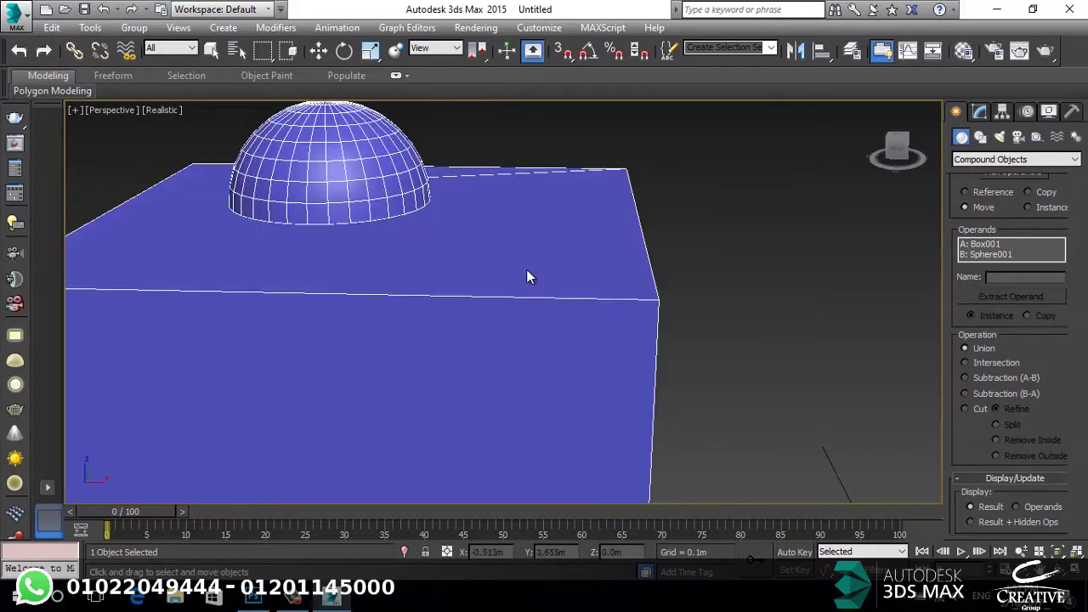
{"action": "key", "text": "w"}
{"action": "scroll", "coordinate": [318, 362], "scroll_direction": "down", "scroll_amount": 4}
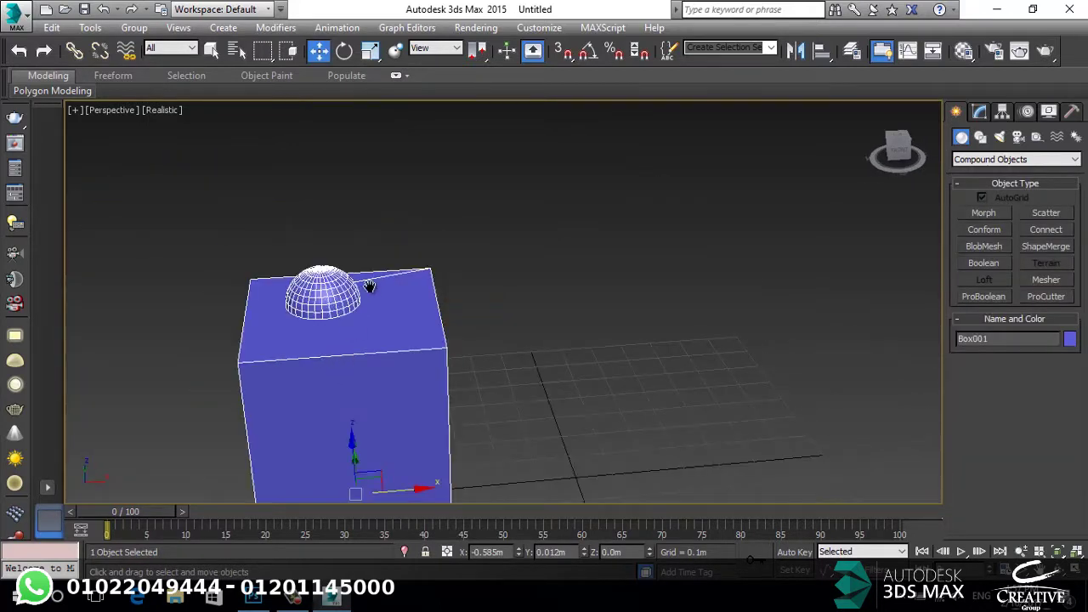
{"action": "middle_click_drag", "start_coordinate": [369, 286], "coordinate": [425, 394]}
{"action": "left_click_drag", "start_coordinate": [428, 433], "coordinate": [459, 443]}
{"action": "key", "text": "ctrl+z"}
{"action": "key", "text": "ctrl+z"}
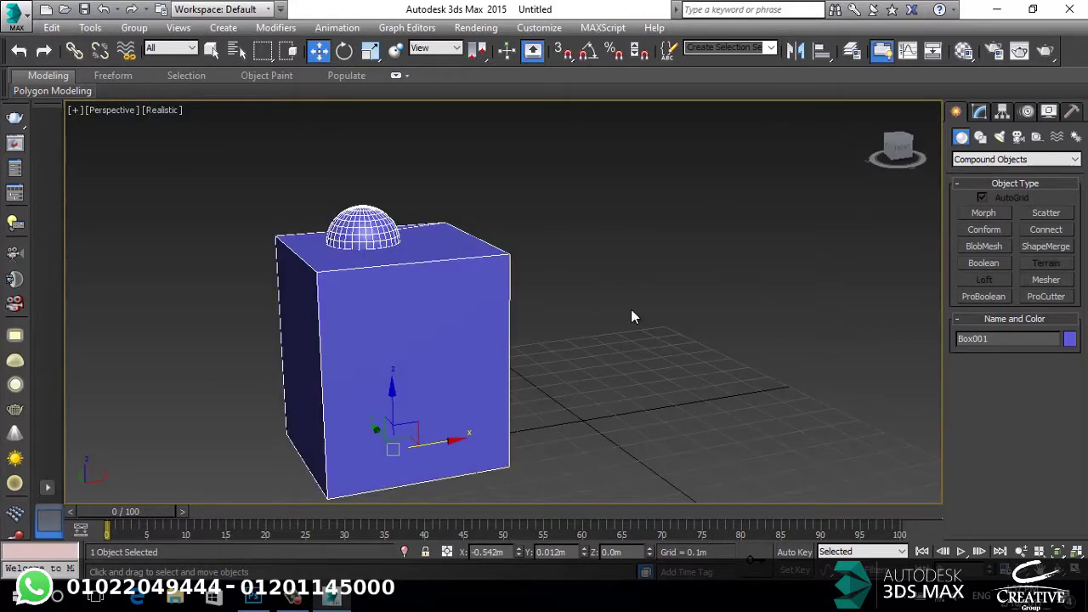
Delete the joined object and create a box about 0.536 m long, 0.612 m wide and 0.667 m high on the grid.
{"action": "key", "text": "Delete"}
{"action": "left_click", "coordinate": [986, 161]}
{"action": "left_click", "coordinate": [986, 165]}
{"action": "left_click", "coordinate": [986, 160]}
{"action": "left_click", "coordinate": [981, 174]}
{"action": "left_click", "coordinate": [977, 214]}
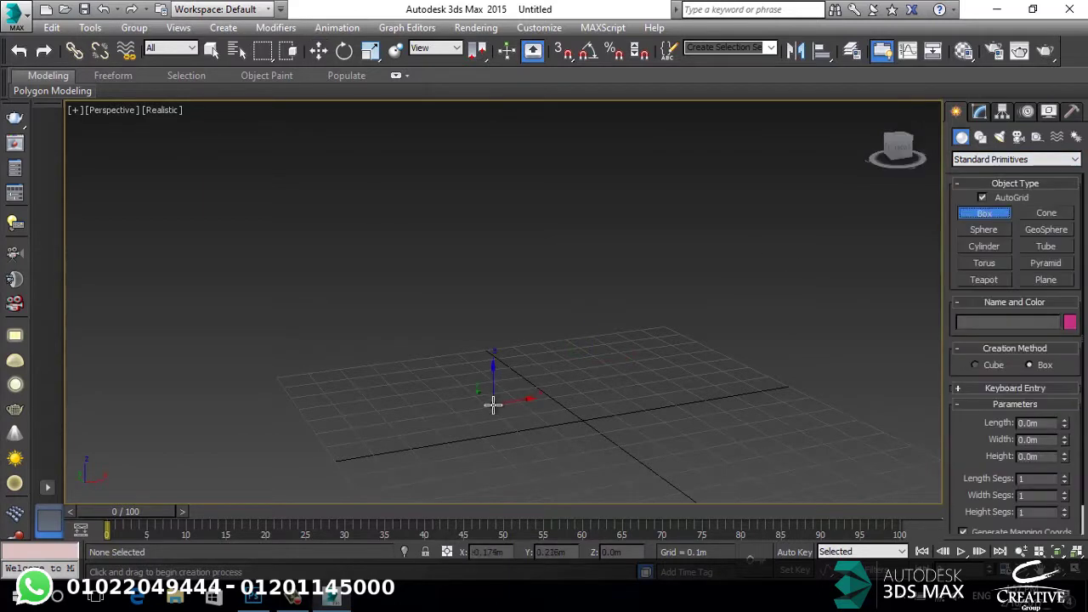
{"action": "left_click_drag", "start_coordinate": [494, 405], "coordinate": [328, 520]}
{"action": "left_click", "coordinate": [337, 309]}
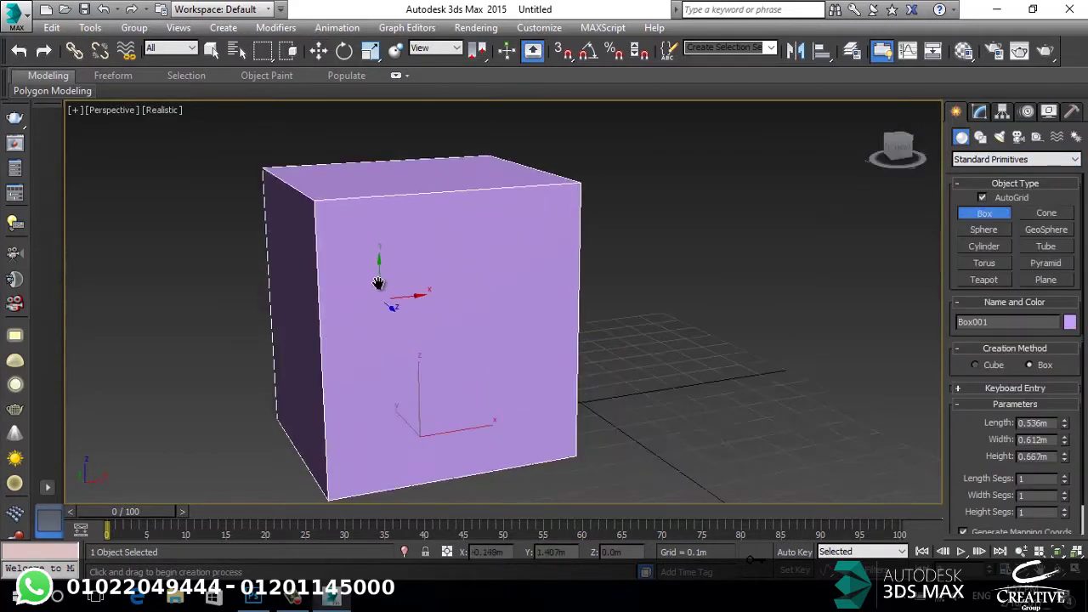
{"action": "middle_click_drag", "start_coordinate": [378, 283], "coordinate": [377, 273]}
Create a box about 0.161 m long and 0.202 m wide with AutoGrid on the purple box's front face, near its upper-right corner.
{"action": "left_click", "coordinate": [983, 212]}
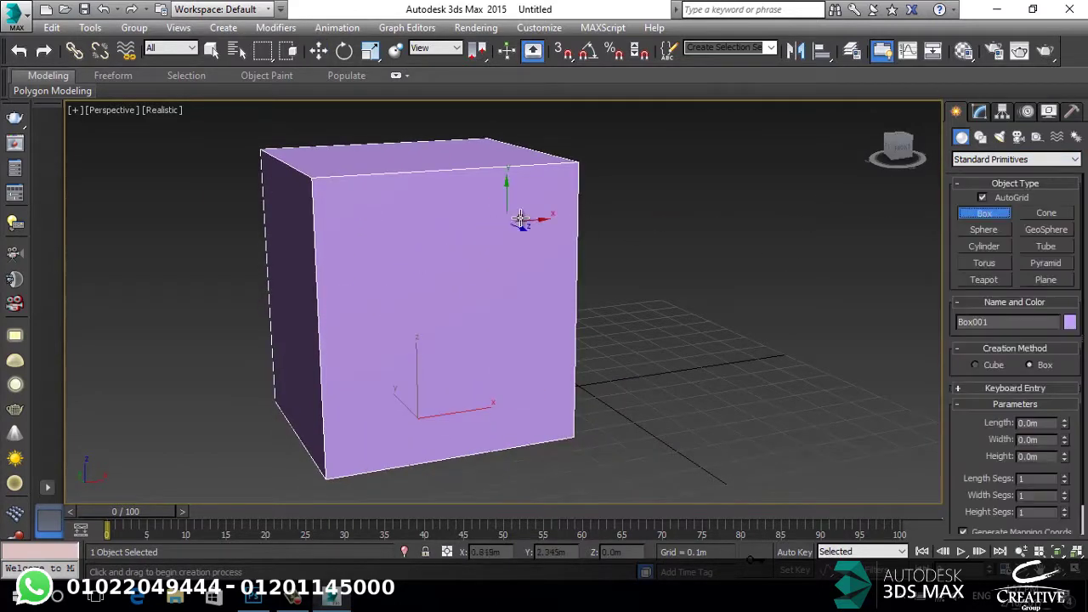
{"action": "left_click_drag", "start_coordinate": [571, 186], "coordinate": [495, 276]}
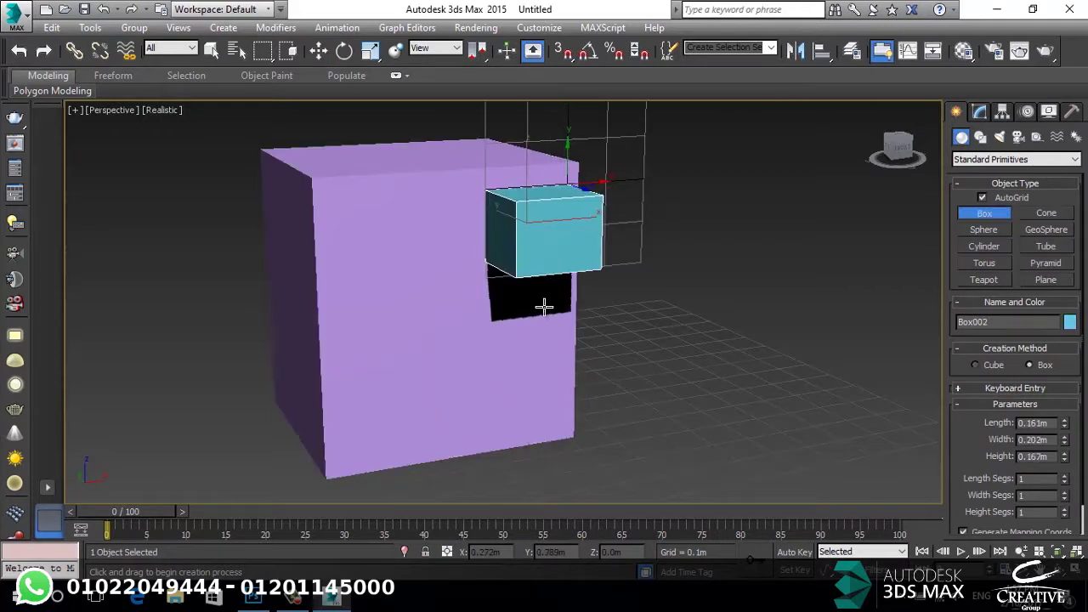
{"action": "key", "text": "w"}
{"action": "middle_click_drag", "start_coordinate": [507, 250], "coordinate": [501, 265], "text": "alt"}
Clone the teal box once as an instance to its left along X, and select both teal boxes.
{"action": "left_click_drag", "start_coordinate": [592, 219], "coordinate": [451, 275], "text": "shift"}
{"action": "left_click", "coordinate": [489, 264]}
{"action": "left_click", "coordinate": [546, 362]}
{"action": "left_click", "coordinate": [545, 267], "text": "ctrl"}
{"action": "middle_click_drag", "start_coordinate": [454, 294], "coordinate": [507, 274], "text": "alt"}
{"action": "mouse_move", "coordinate": [462, 183]}
{"action": "left_mouse_down"}
{"action": "mouse_move", "coordinate": [454, 311]}
{"action": "mouse_move", "coordinate": [454, 175]}
{"action": "mouse_move", "coordinate": [462, 217]}
{"action": "left_mouse_up"}
{"action": "left_click", "coordinate": [454, 167]}
{"action": "key", "text": "ctrl+z"}
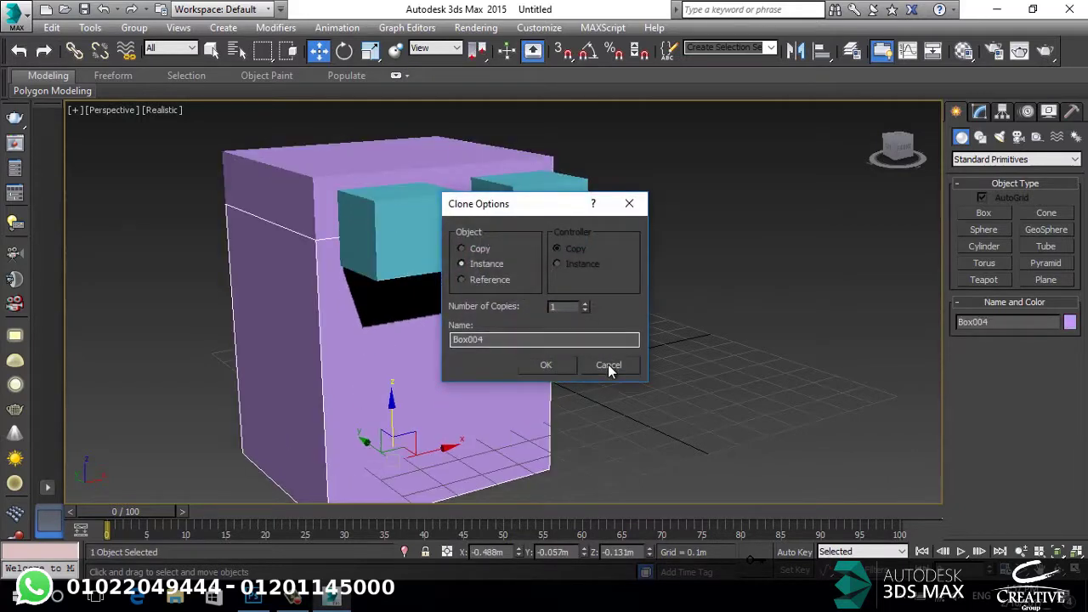
{"action": "left_click", "coordinate": [546, 365]}
Clone the two teal boxes downward and push all four partway into the purple box's front face.
{"action": "left_click_drag", "start_coordinate": [453, 271], "coordinate": [453, 307], "text": "shift"}
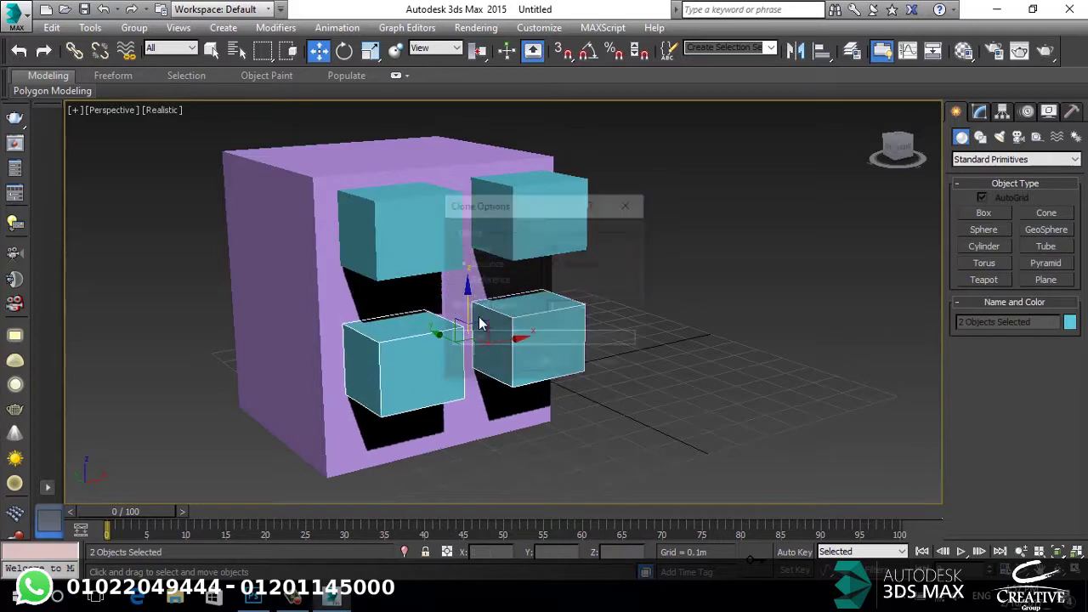
{"action": "left_click", "coordinate": [547, 365]}
{"action": "middle_click_drag", "start_coordinate": [547, 365], "coordinate": [468, 308], "text": "alt"}
{"action": "left_click", "coordinate": [514, 204], "text": "ctrl"}
{"action": "left_click", "coordinate": [408, 247], "text": "ctrl"}
{"action": "left_click_drag", "start_coordinate": [417, 273], "coordinate": [394, 278]}
Cut the upper-left teal box out of the purple box with a Boolean Subtraction (A-B).
{"action": "left_click", "coordinate": [289, 237]}
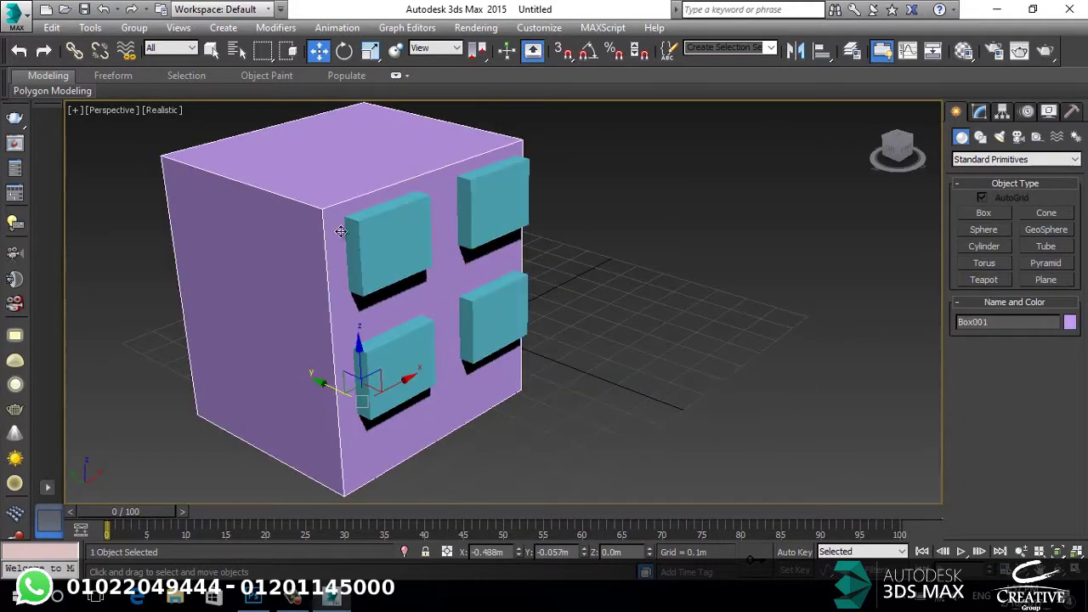
{"action": "left_click", "coordinate": [958, 162]}
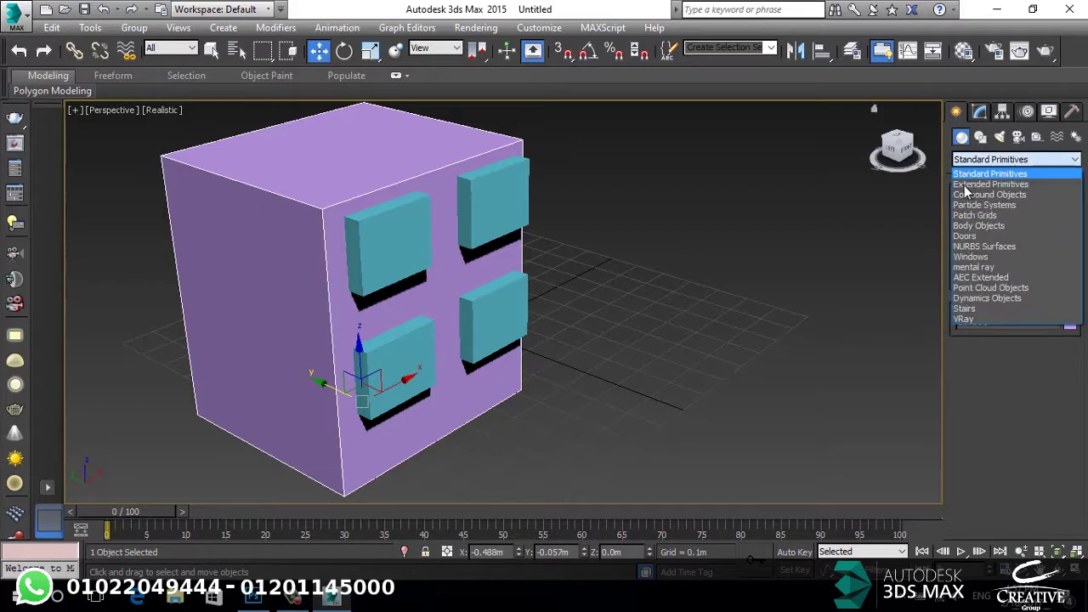
{"action": "left_click", "coordinate": [966, 207]}
{"action": "left_click", "coordinate": [968, 162]}
{"action": "left_click", "coordinate": [973, 192]}
{"action": "left_click", "coordinate": [982, 264]}
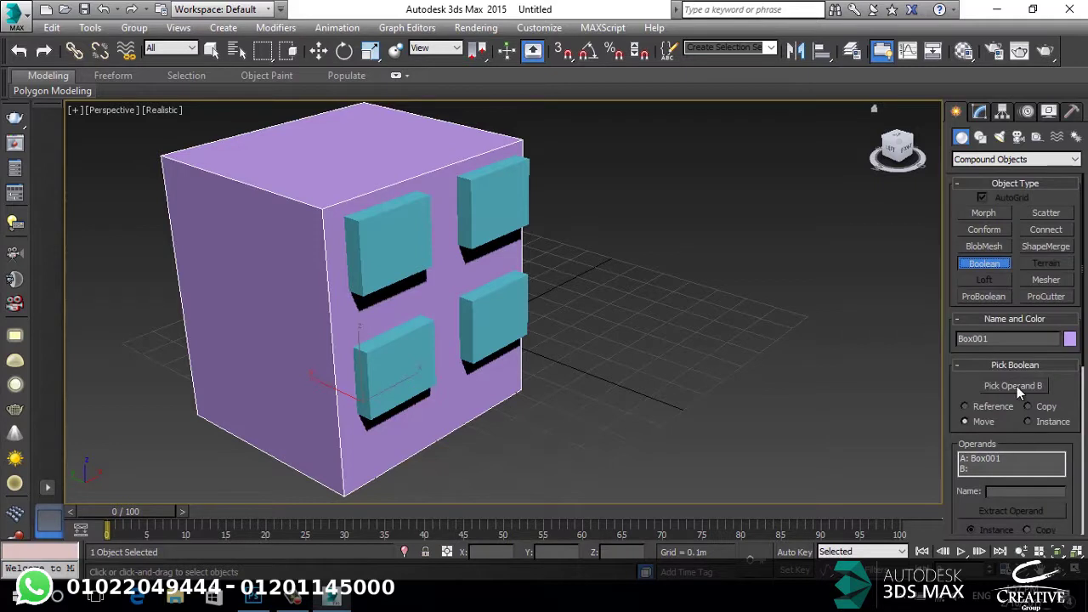
{"action": "left_click", "coordinate": [1014, 386]}
{"action": "scroll", "coordinate": [1022, 401], "scroll_direction": "down", "scroll_amount": 5}
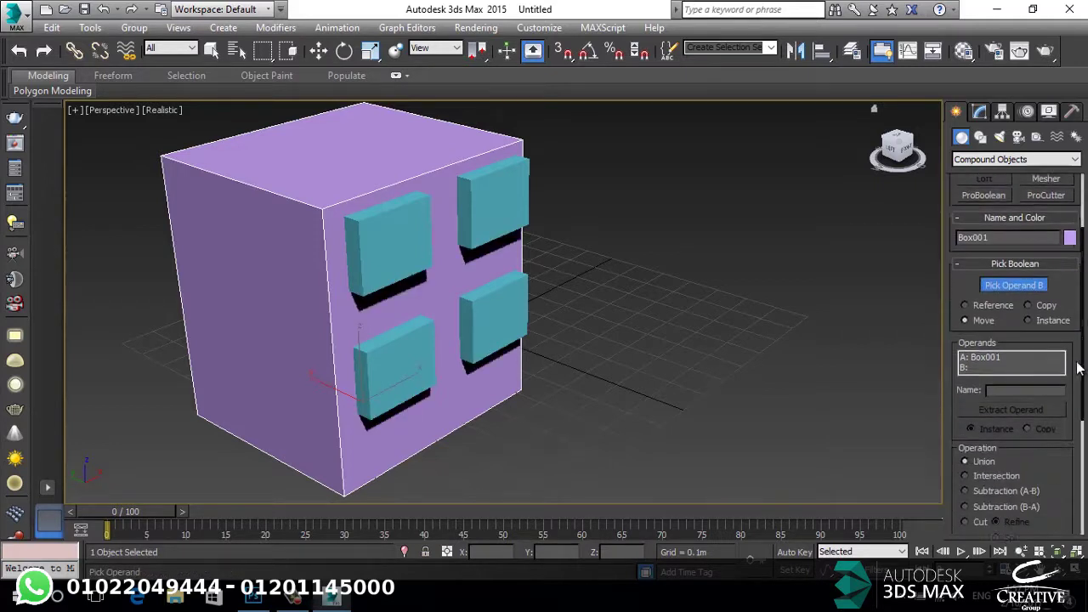
{"action": "left_click", "coordinate": [1023, 401]}
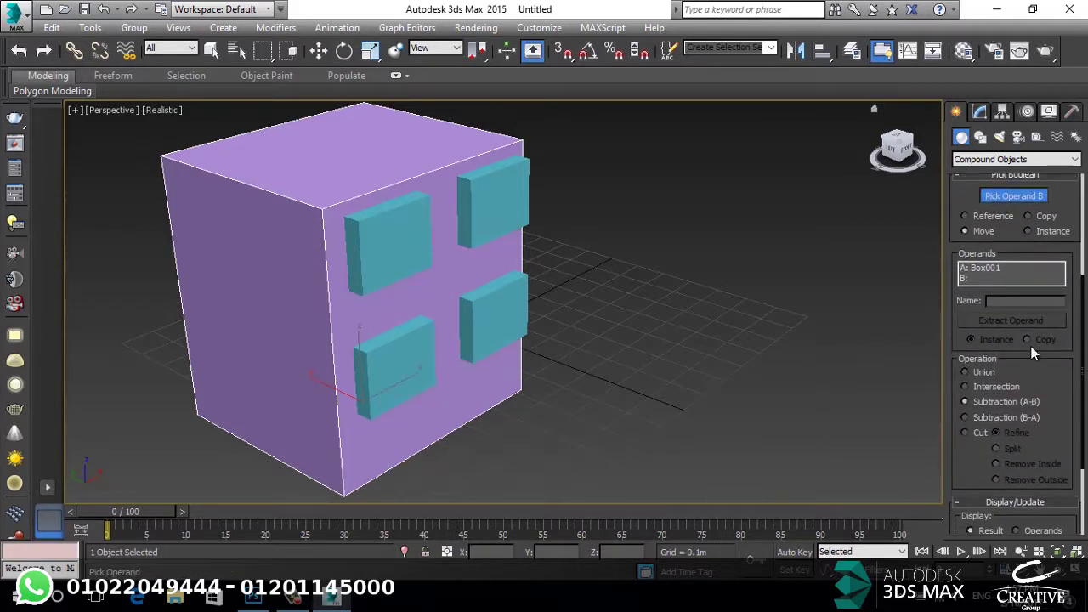
{"action": "left_click", "coordinate": [418, 220]}
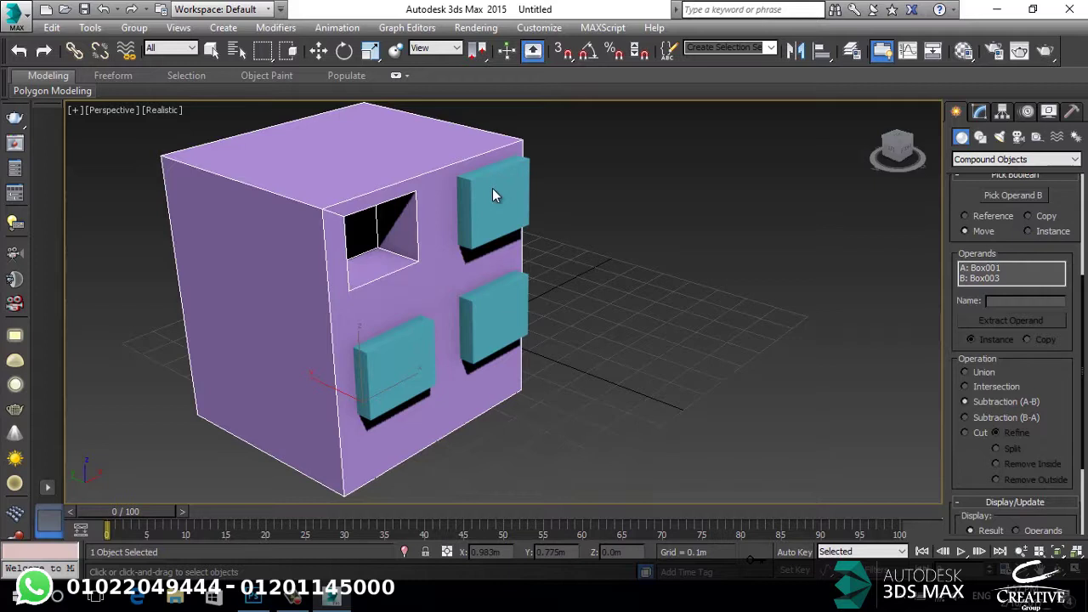
Try to subtract the upper-right teal box by picking another operand B in the same Boolean.
{"action": "left_click", "coordinate": [1013, 195]}
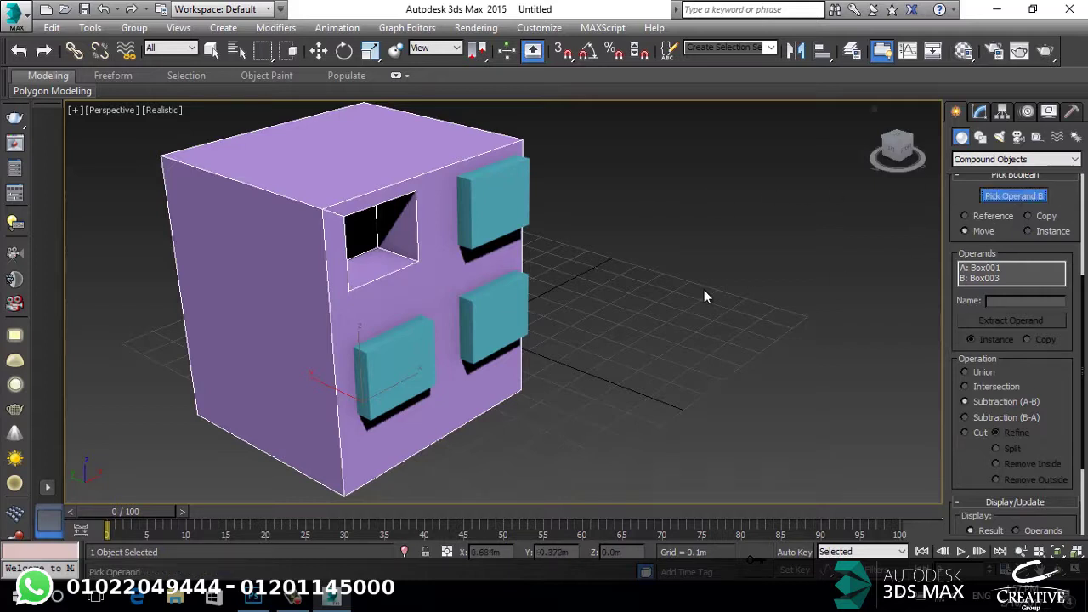
{"action": "left_click", "coordinate": [486, 203]}
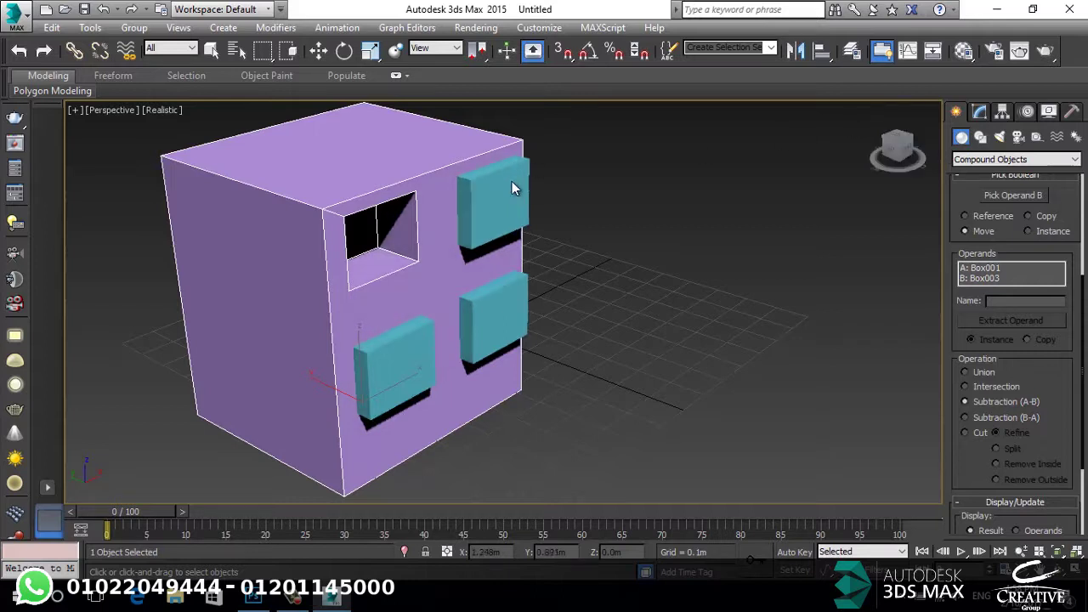
{"action": "key", "text": "w"}
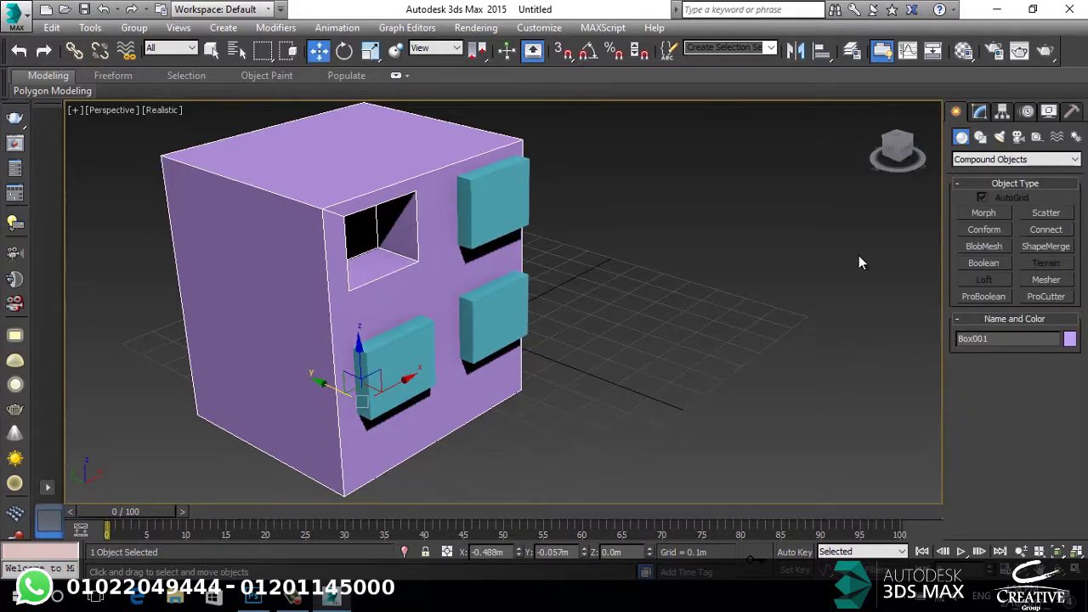
Apply a new Boolean to the purple box to subtract the upper-right teal box.
{"action": "left_click", "coordinate": [991, 264]}
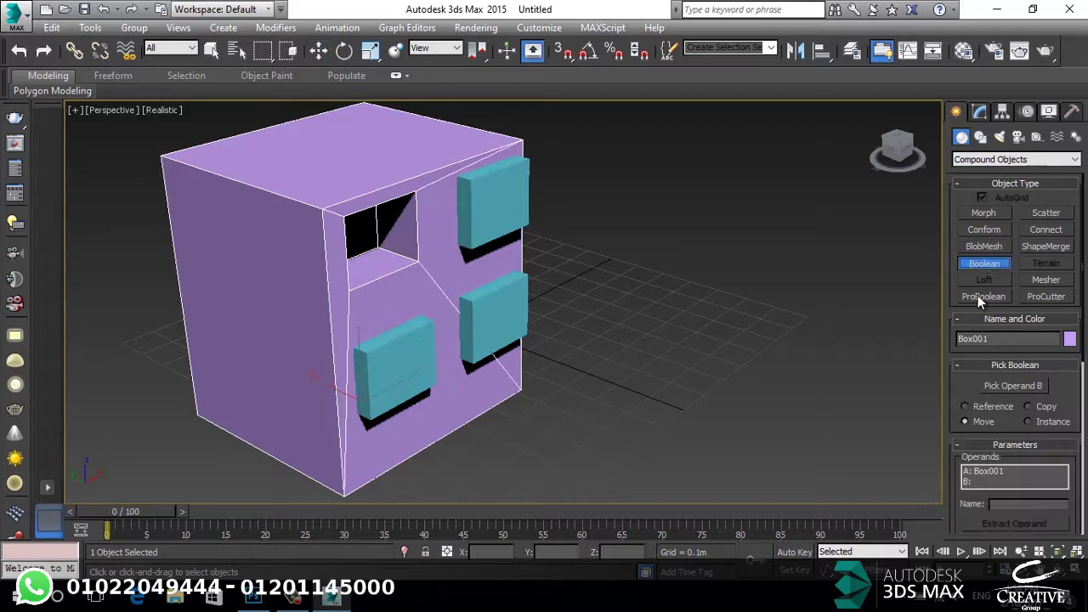
{"action": "left_click", "coordinate": [1030, 385]}
{"action": "left_click", "coordinate": [517, 214]}
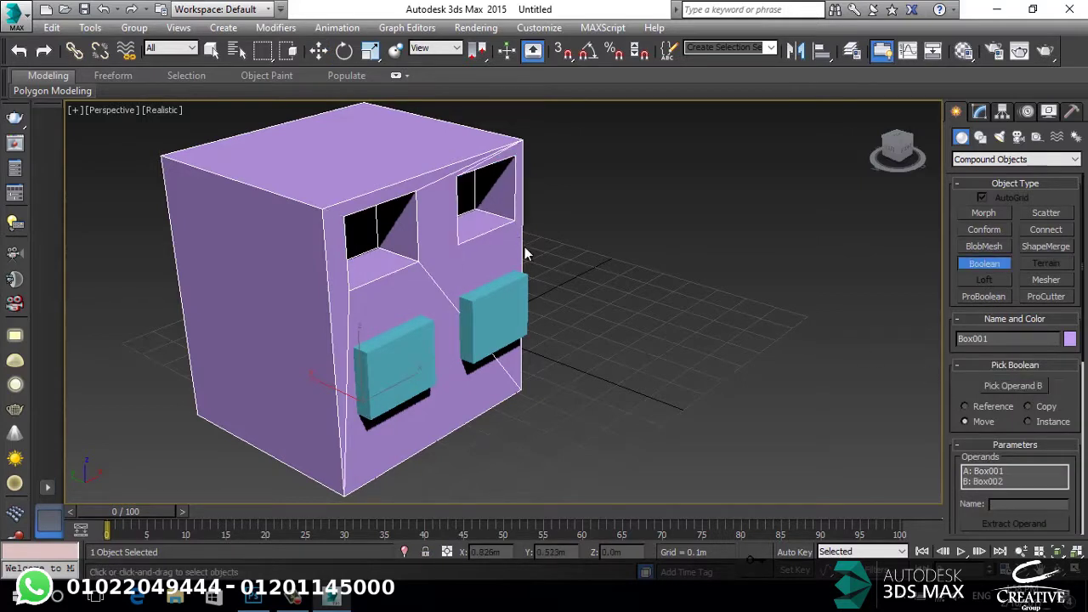
{"action": "key", "text": "w"}
Subtract the lower-left and lower-right teal boxes from the purple box, using a separate new Boolean for each.
{"action": "left_click", "coordinate": [984, 263]}
{"action": "left_click", "coordinate": [1013, 386]}
{"action": "left_click", "coordinate": [417, 362]}
{"action": "key", "text": "w"}
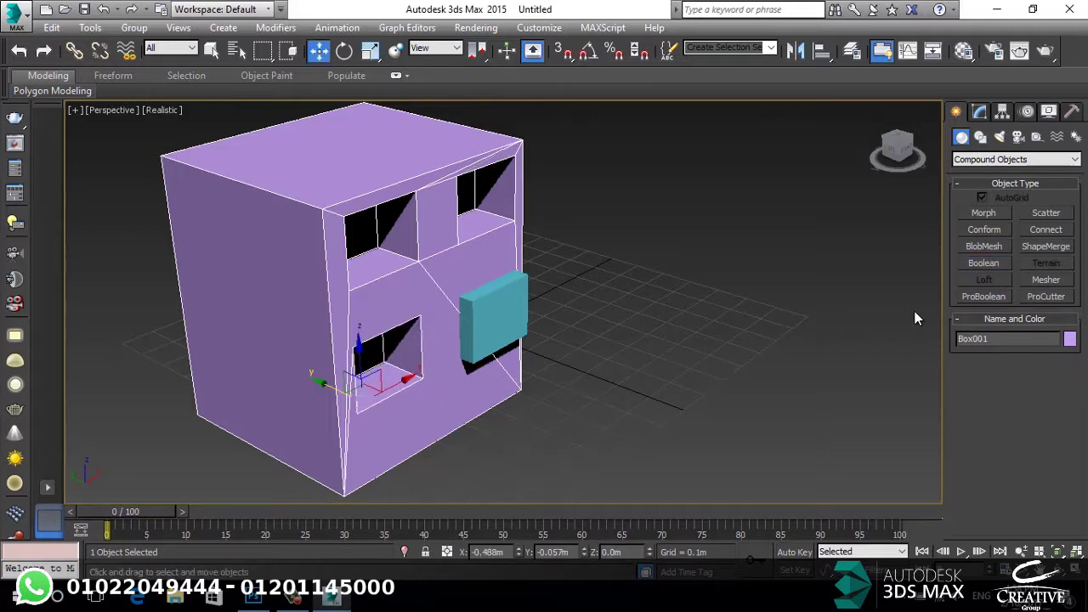
{"action": "left_click", "coordinate": [984, 264]}
{"action": "left_click", "coordinate": [1014, 386]}
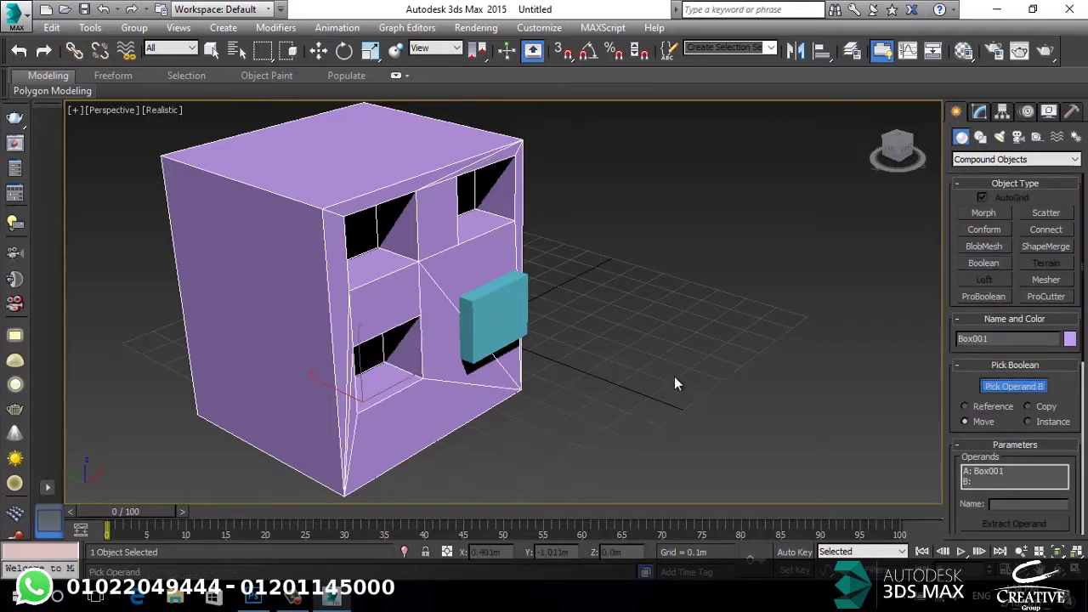
{"action": "left_click", "coordinate": [504, 321]}
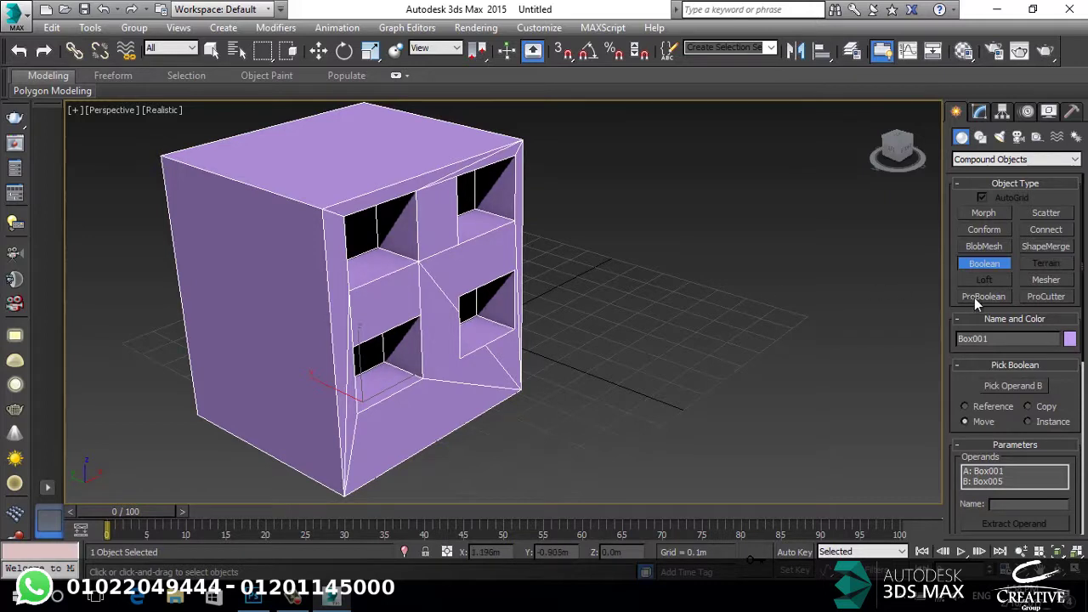
{"action": "key", "text": "w"}
Delete the purple box with its four openings and create a large, wide box on the grid.
{"action": "key", "text": "Delete"}
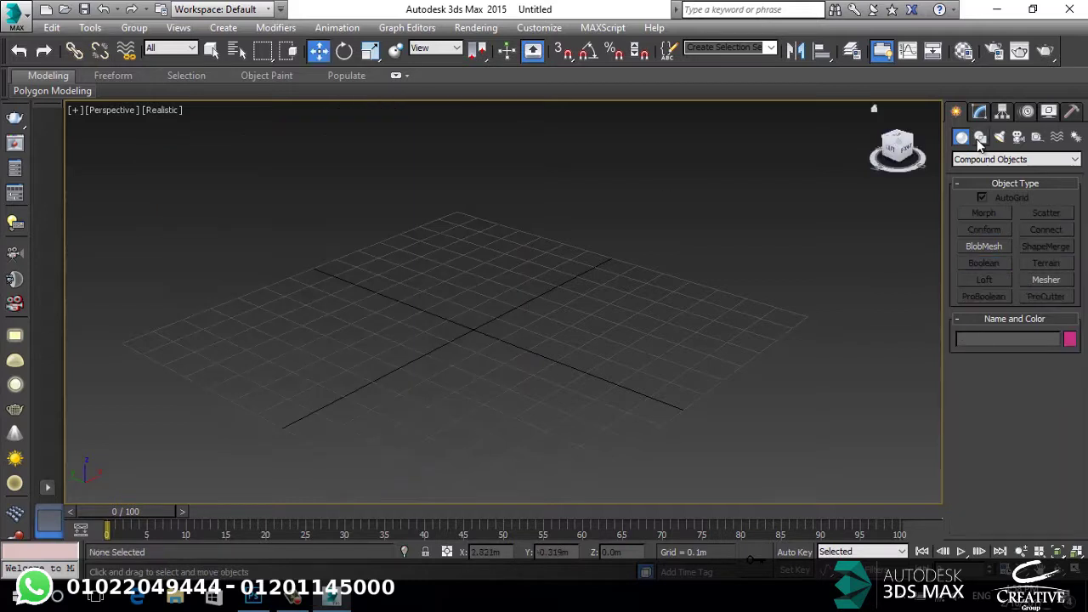
{"action": "left_click", "coordinate": [970, 159]}
{"action": "left_click", "coordinate": [969, 172]}
{"action": "left_click", "coordinate": [984, 214]}
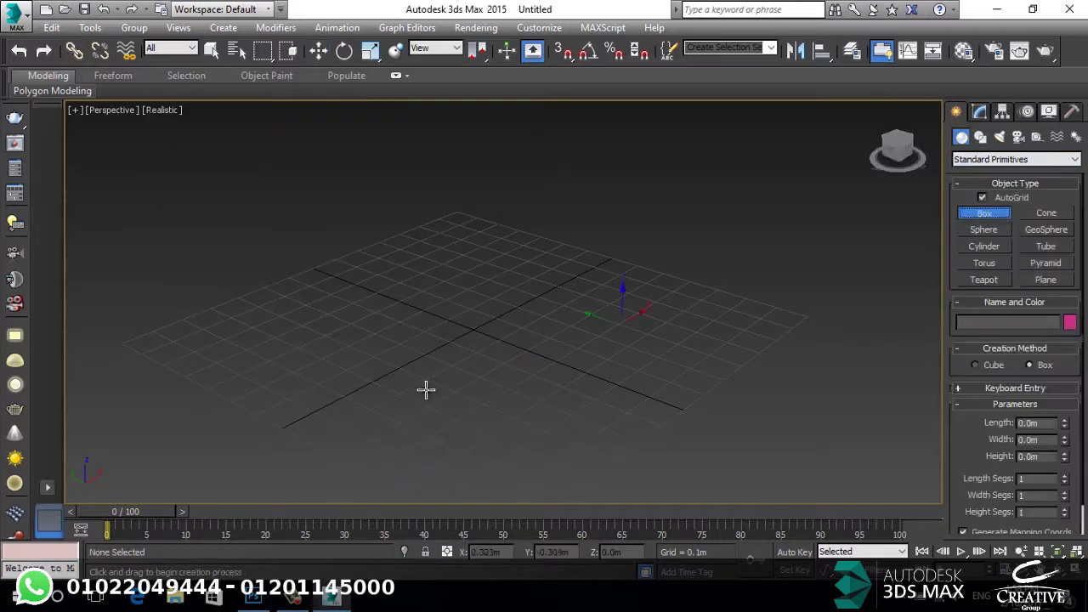
{"action": "left_click_drag", "start_coordinate": [468, 291], "coordinate": [284, 510]}
{"action": "left_click", "coordinate": [243, 221]}
{"action": "key", "text": "w"}
{"action": "scroll", "coordinate": [510, 214], "scroll_direction": "down", "scroll_amount": 4}
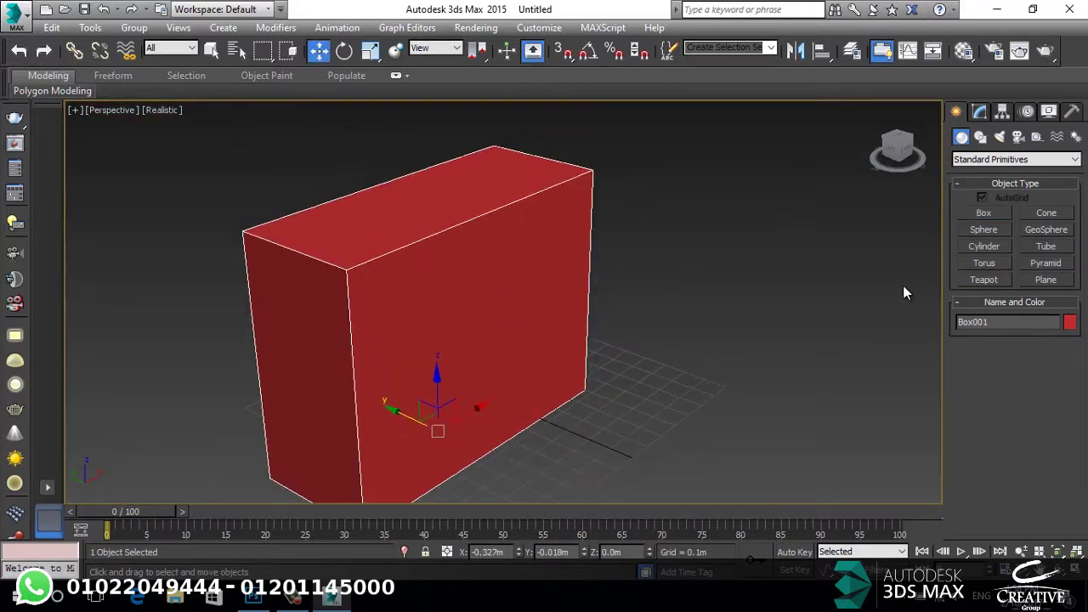
Create a box about 0.251 × 0.28 × 0.248 m on the red box's front face, near its upper-left corner, and sink it partway in.
{"action": "left_click", "coordinate": [986, 218]}
{"action": "middle_click_drag", "start_coordinate": [394, 325], "coordinate": [341, 326], "text": "alt"}
{"action": "left_click_drag", "start_coordinate": [379, 255], "coordinate": [299, 338]}
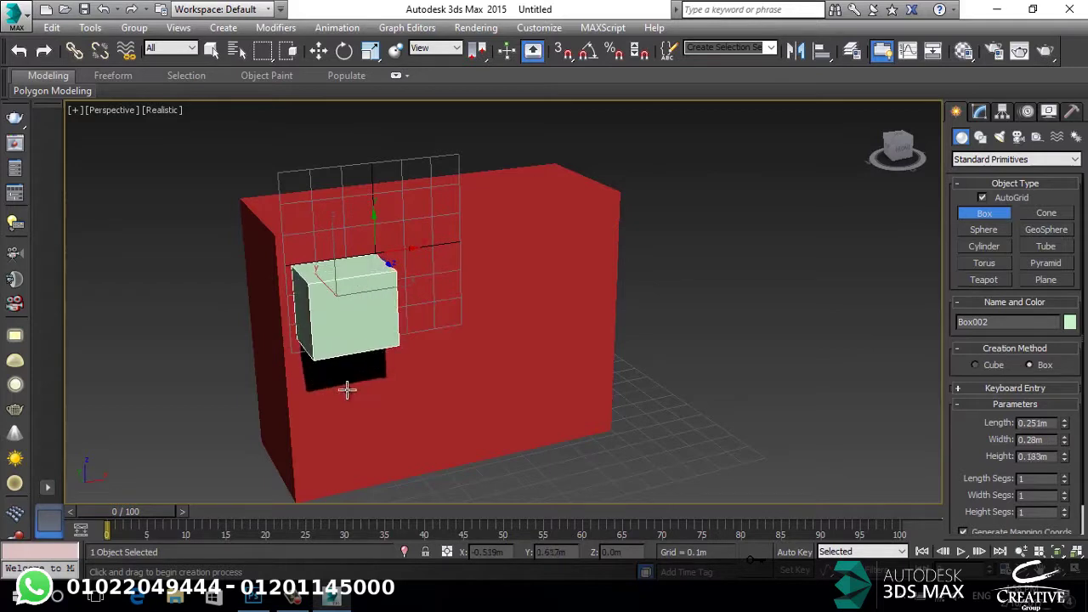
{"action": "left_click", "coordinate": [341, 342]}
{"action": "right_click", "coordinate": [349, 342]}
{"action": "left_click", "coordinate": [387, 349]}
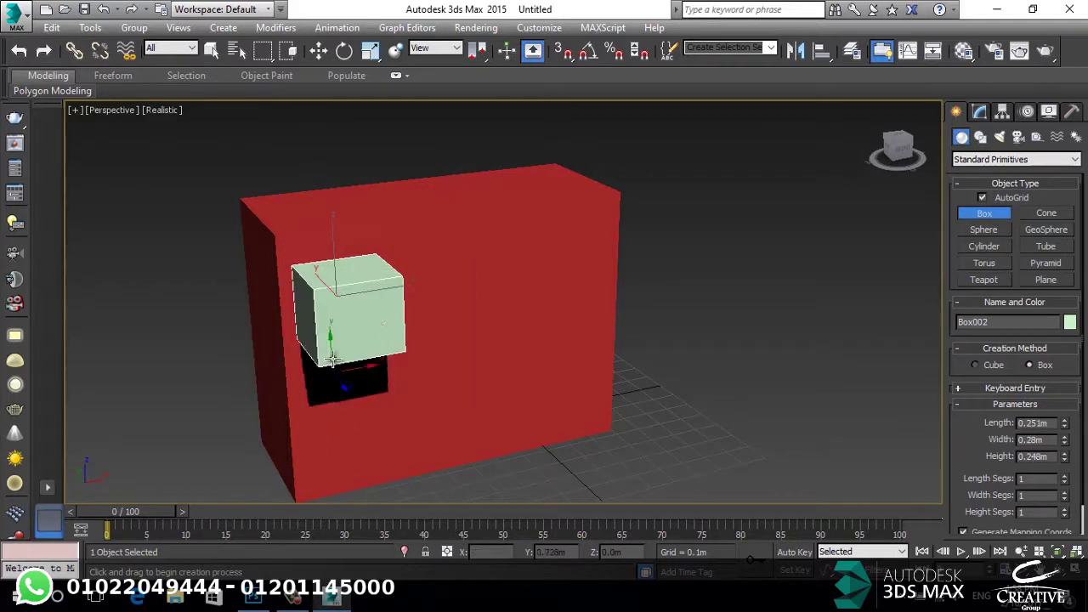
{"action": "left_click_drag", "start_coordinate": [317, 281], "coordinate": [291, 268]}
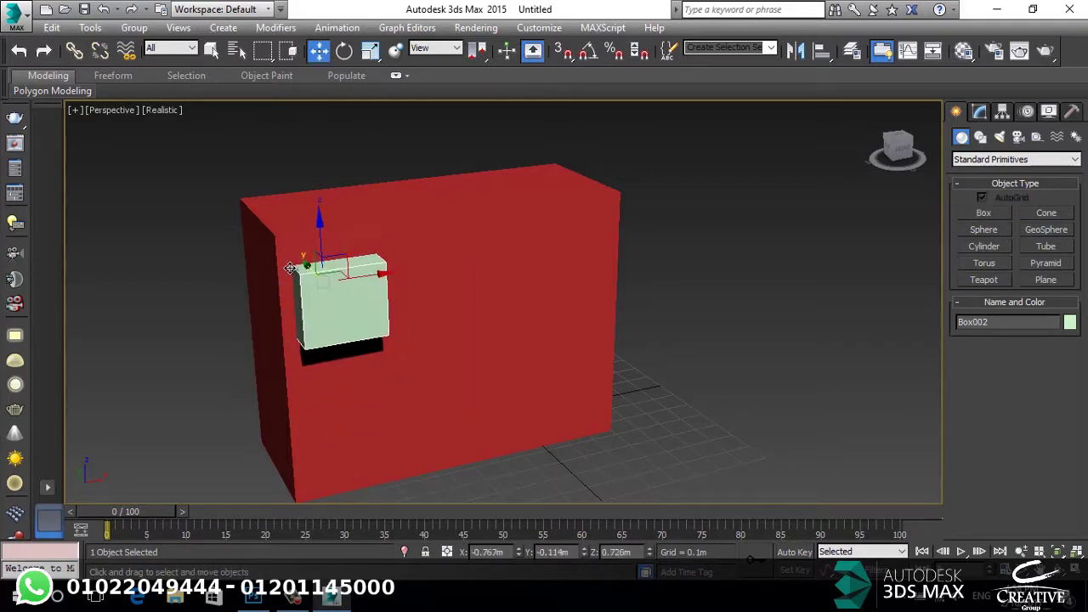
Clone the green box along X as 3 copies, forming a row across the red box's front face.
{"action": "left_click_drag", "start_coordinate": [365, 280], "coordinate": [450, 271], "text": "shift"}
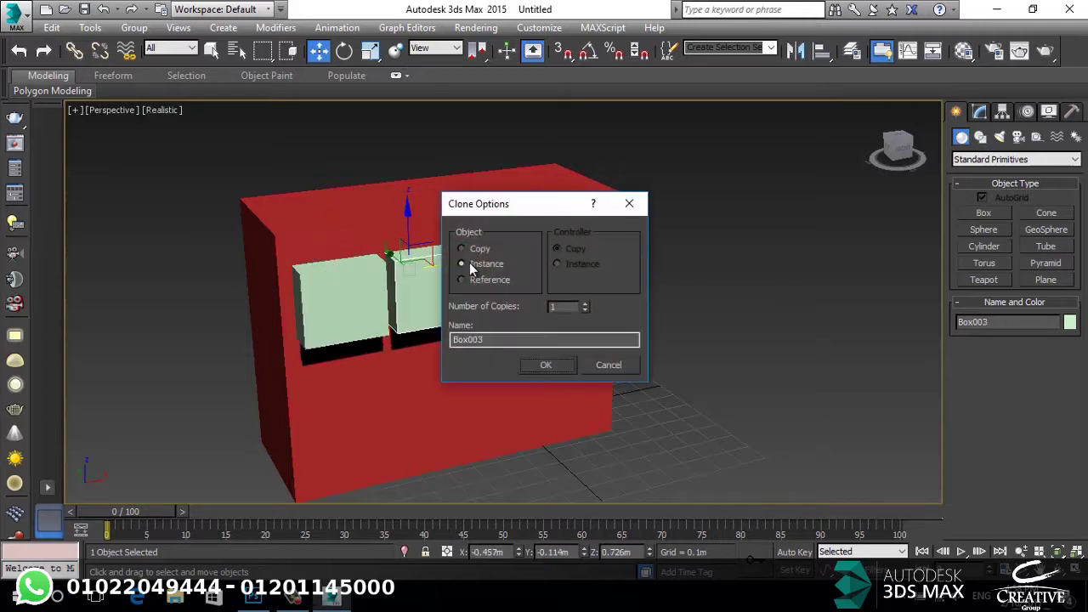
{"action": "left_click", "coordinate": [585, 303]}
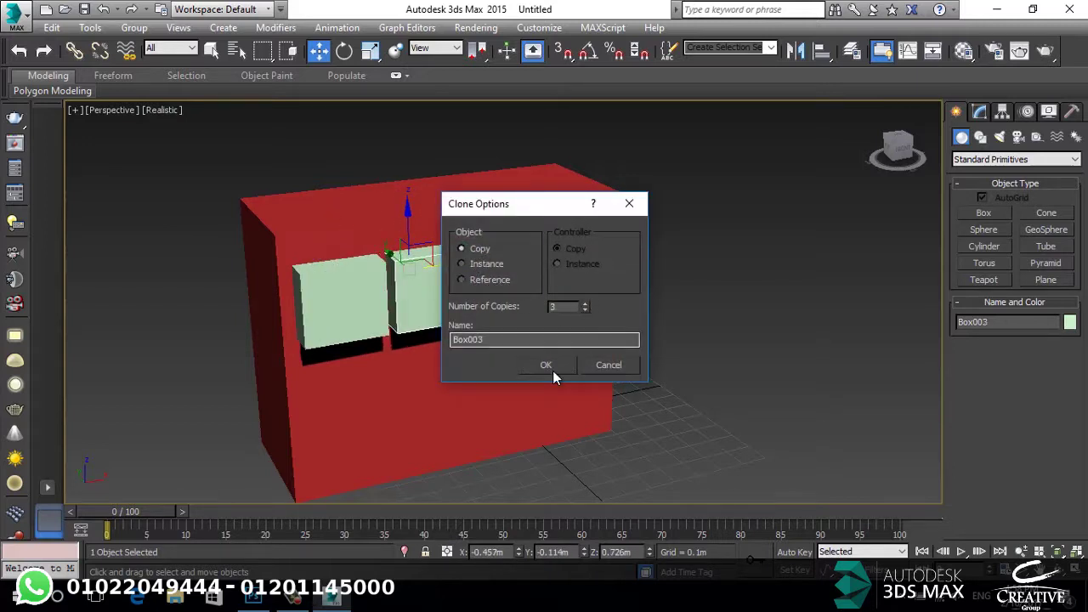
{"action": "left_click", "coordinate": [546, 365]}
Clone all four green boxes downward to form a second row on the red box's front face.
{"action": "left_click", "coordinate": [430, 293], "text": "ctrl"}
{"action": "left_click", "coordinate": [383, 303], "text": "ctrl"}
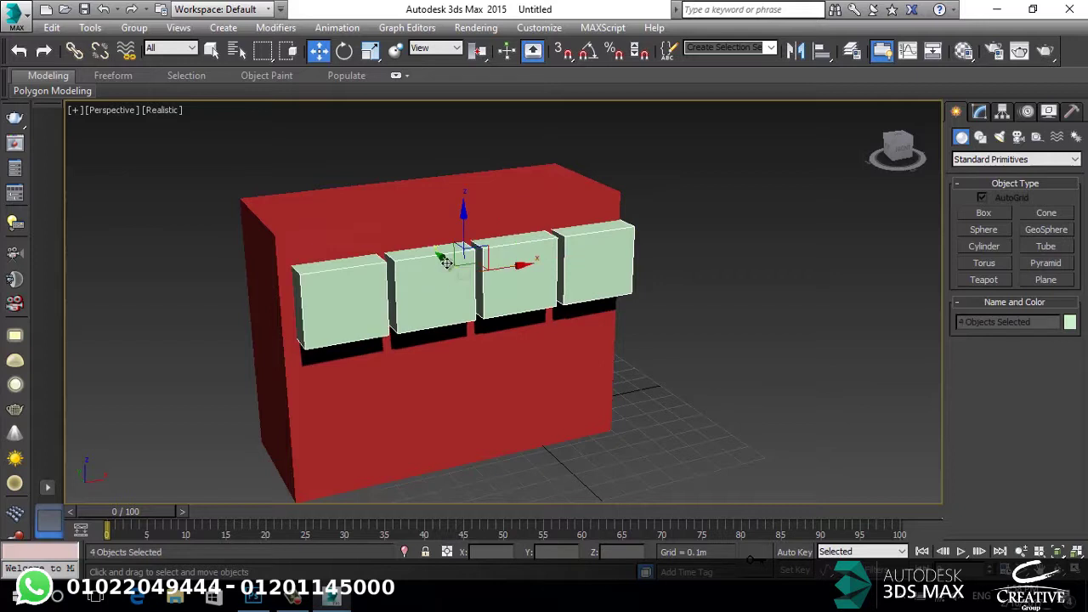
{"action": "left_click_drag", "start_coordinate": [464, 240], "coordinate": [461, 346], "text": "shift"}
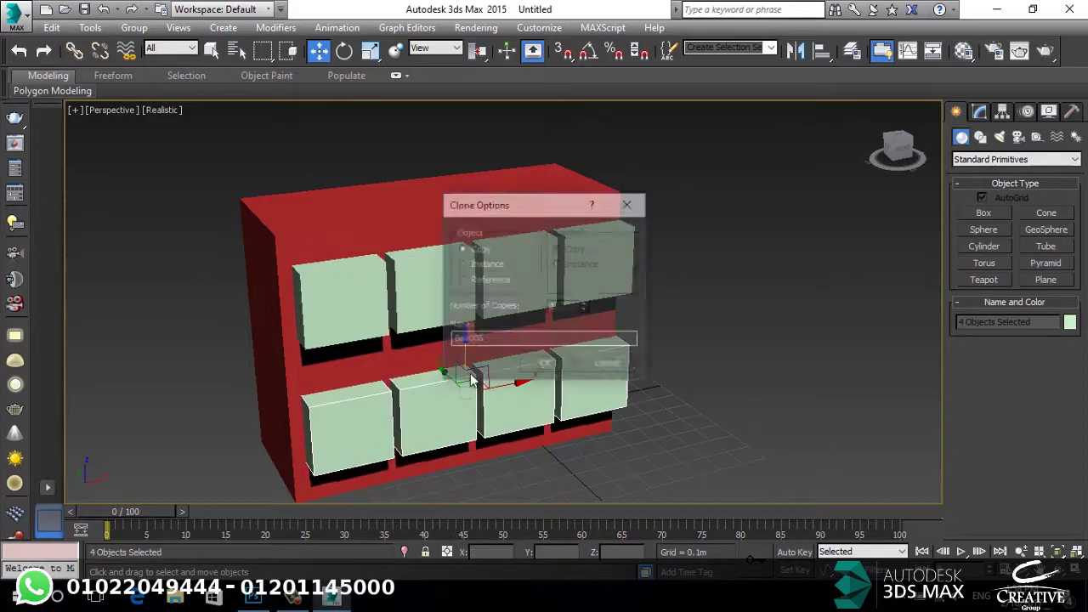
{"action": "left_click", "coordinate": [530, 365]}
Apply a ProBoolean subtraction to the red box, removing the four green boxes of the upper row.
{"action": "left_click", "coordinate": [340, 247]}
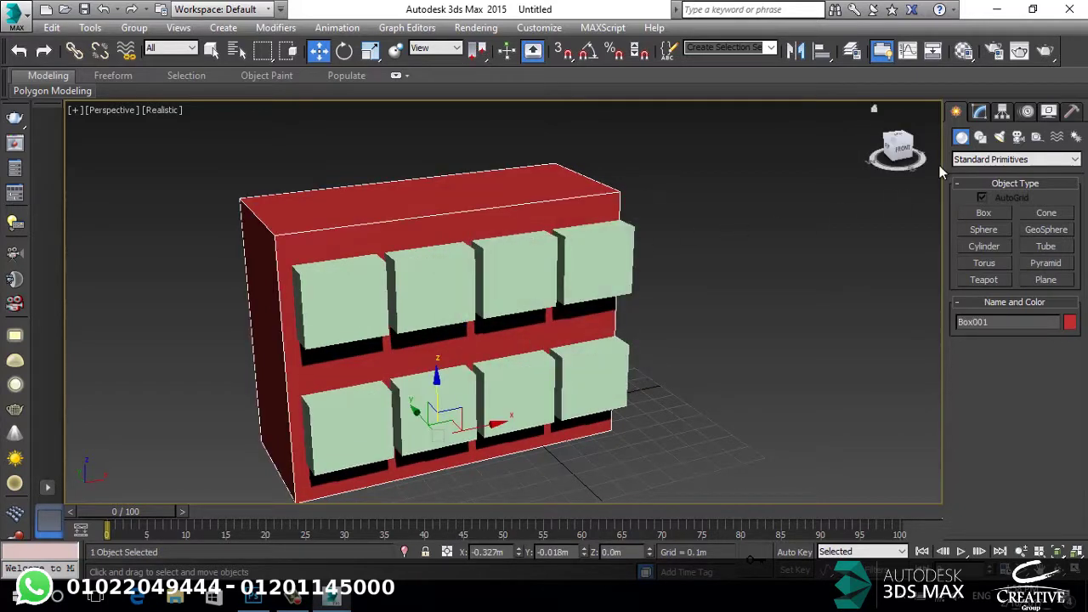
{"action": "left_click", "coordinate": [965, 160]}
{"action": "left_click", "coordinate": [982, 193]}
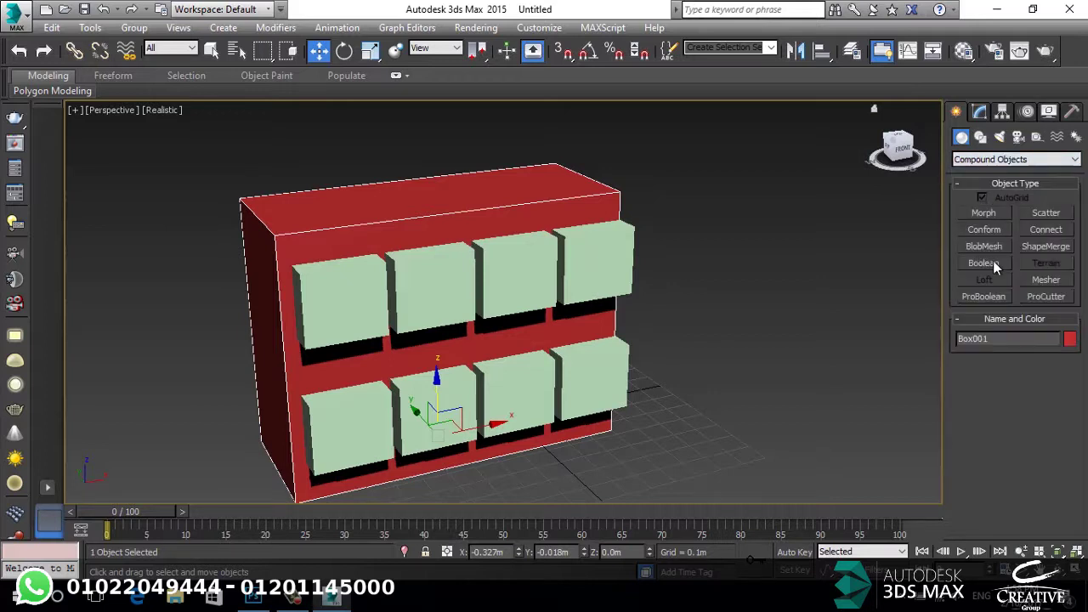
{"action": "left_click", "coordinate": [984, 296]}
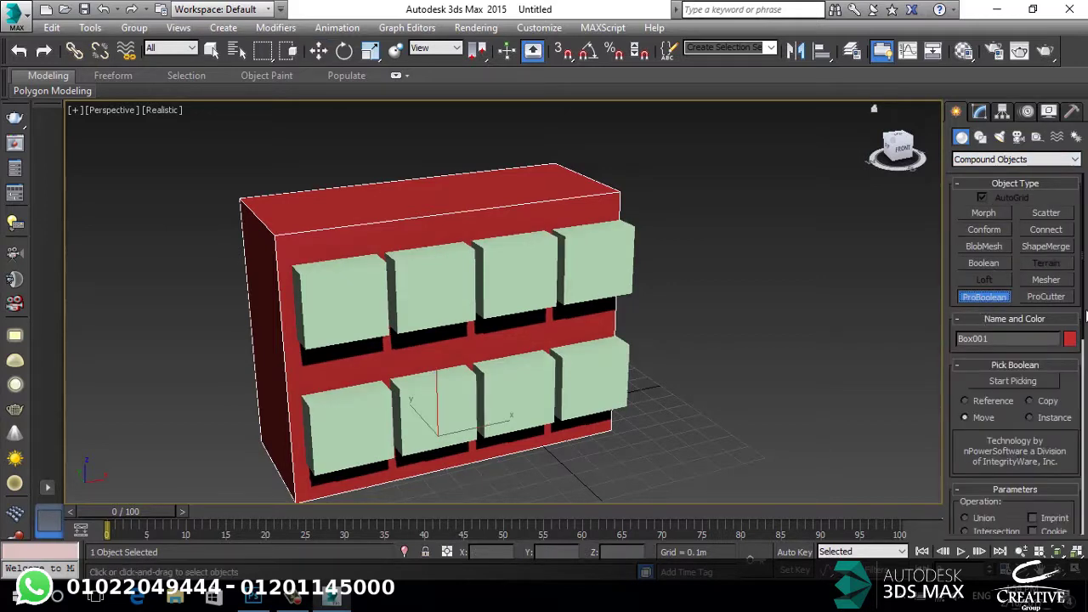
{"action": "scroll", "coordinate": [1082, 312], "scroll_direction": "down", "scroll_amount": 5}
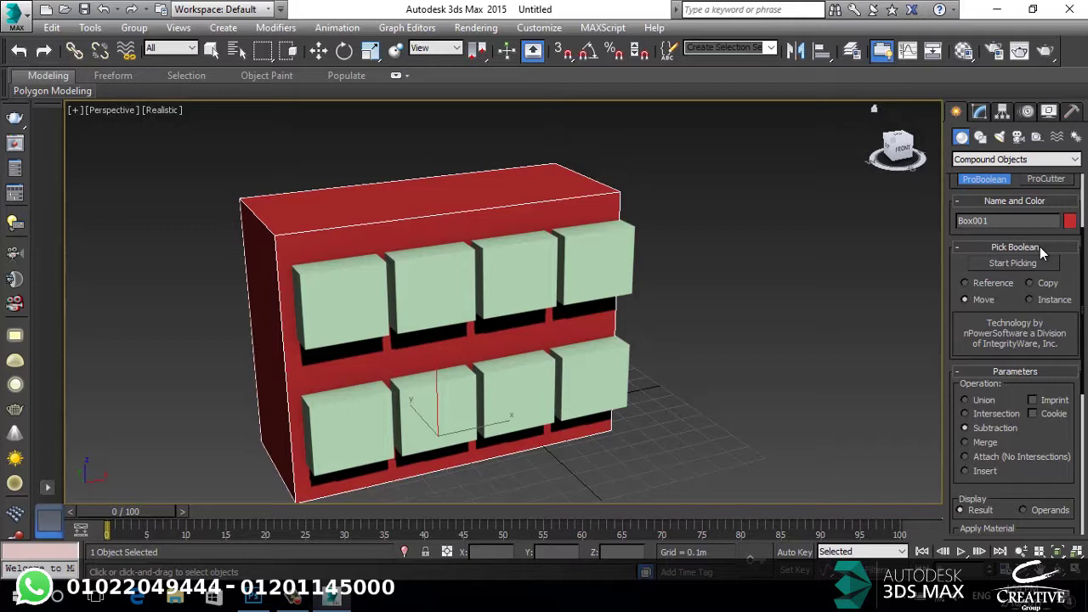
{"action": "left_click", "coordinate": [1024, 264]}
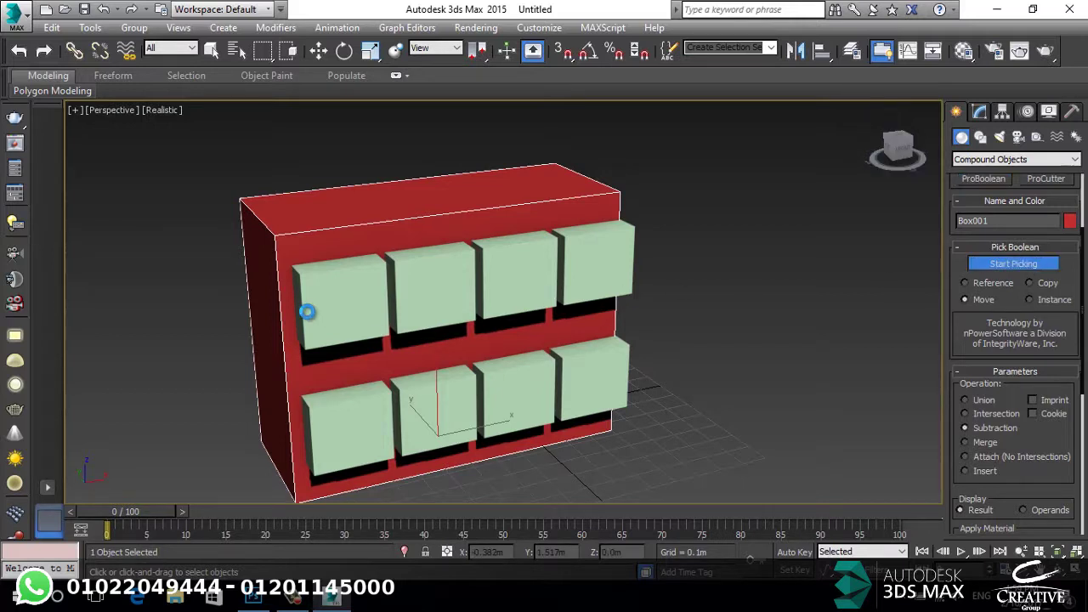
{"action": "left_click", "coordinate": [307, 312]}
{"action": "left_click", "coordinate": [427, 283]}
{"action": "left_click", "coordinate": [535, 280]}
{"action": "left_click", "coordinate": [600, 264]}
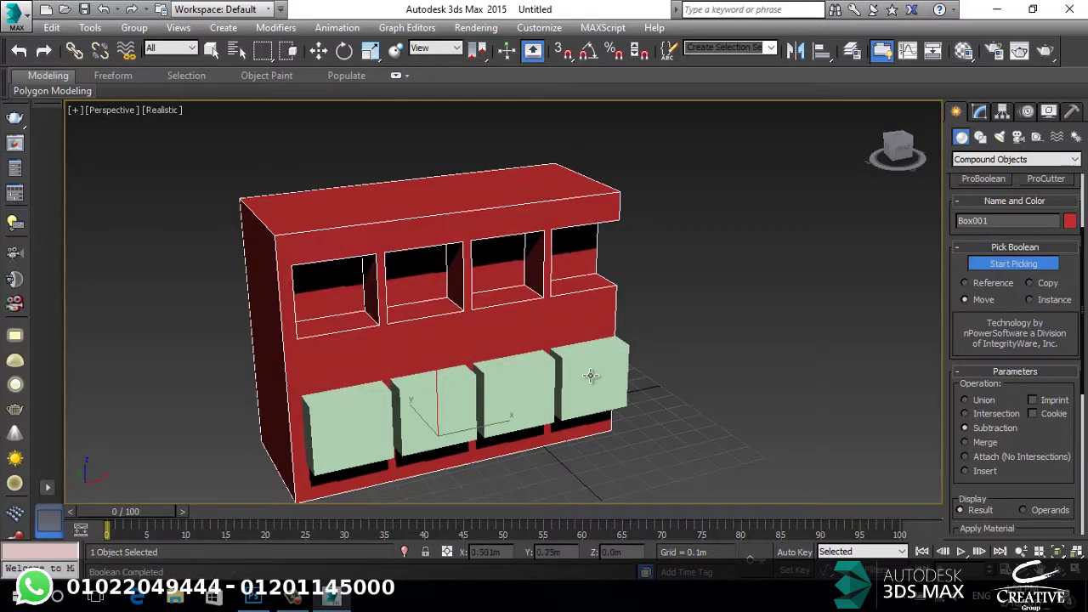
Subtract the four green boxes of the lower row from the red box as well.
{"action": "left_click", "coordinate": [590, 376]}
{"action": "left_click", "coordinate": [529, 413]}
{"action": "left_click", "coordinate": [436, 396]}
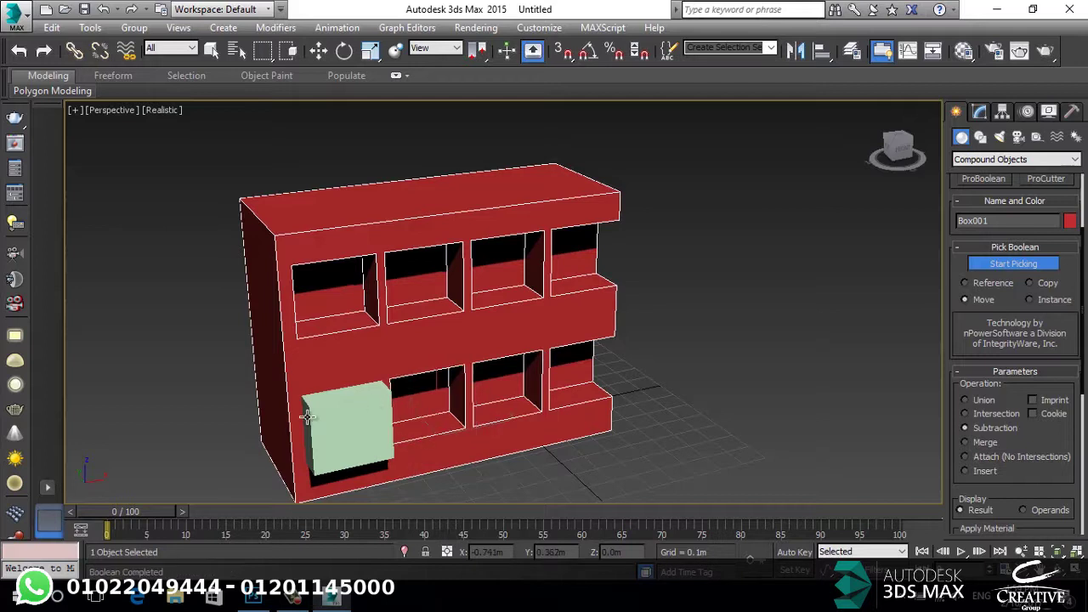
{"action": "left_click", "coordinate": [307, 415]}
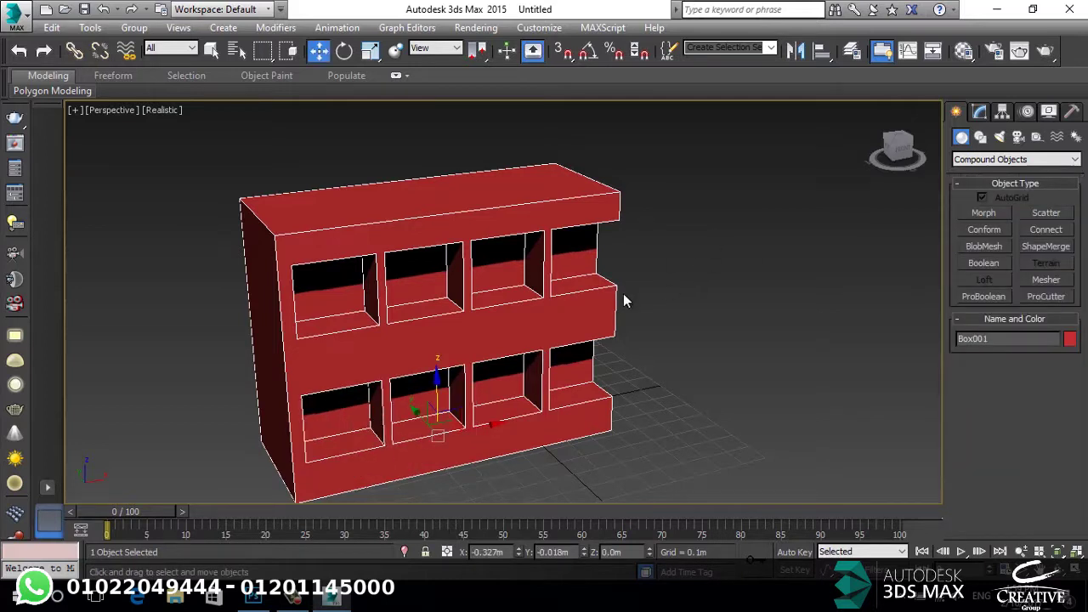
{"action": "left_click", "coordinate": [538, 302]}
{"action": "middle_click_drag", "start_coordinate": [539, 302], "coordinate": [675, 315], "text": "alt"}
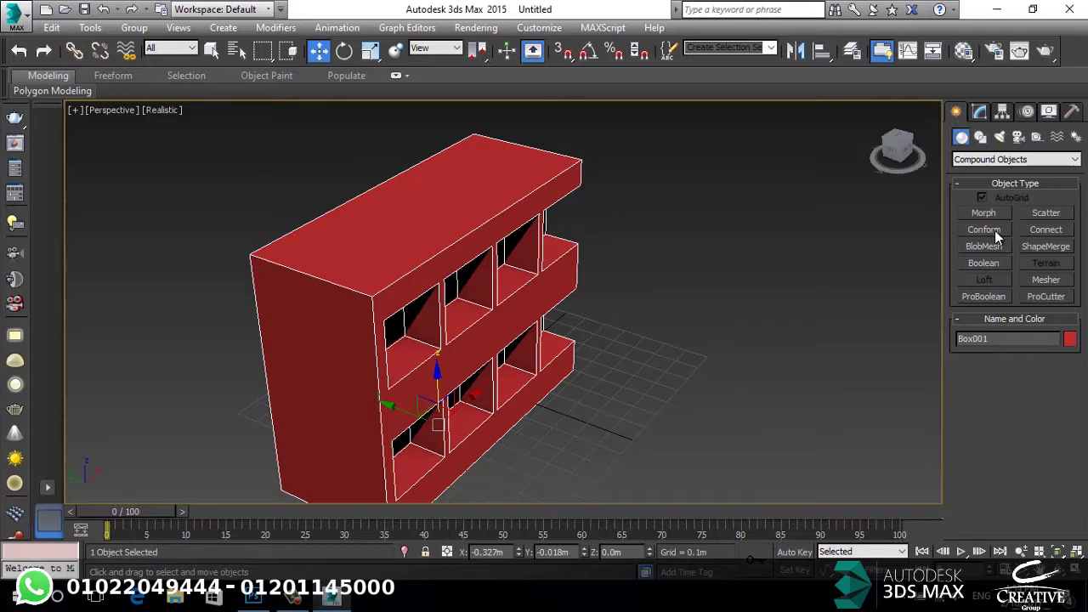
Delete the red box with its eight openings and create a large sphere near the grid's centre.
{"action": "key", "text": "Delete"}
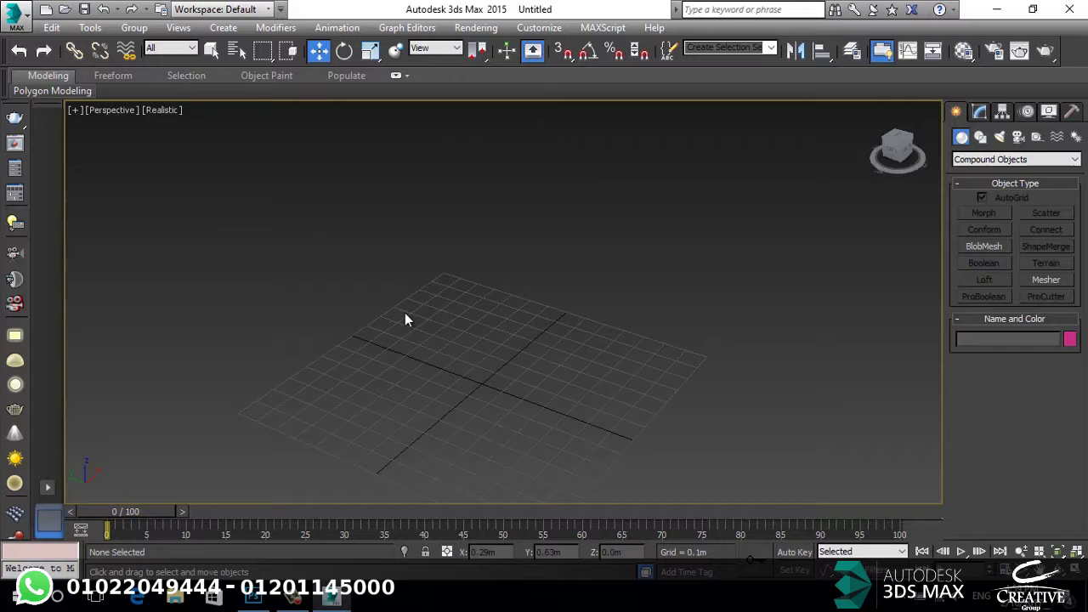
{"action": "left_click", "coordinate": [1000, 159]}
{"action": "left_click", "coordinate": [997, 172]}
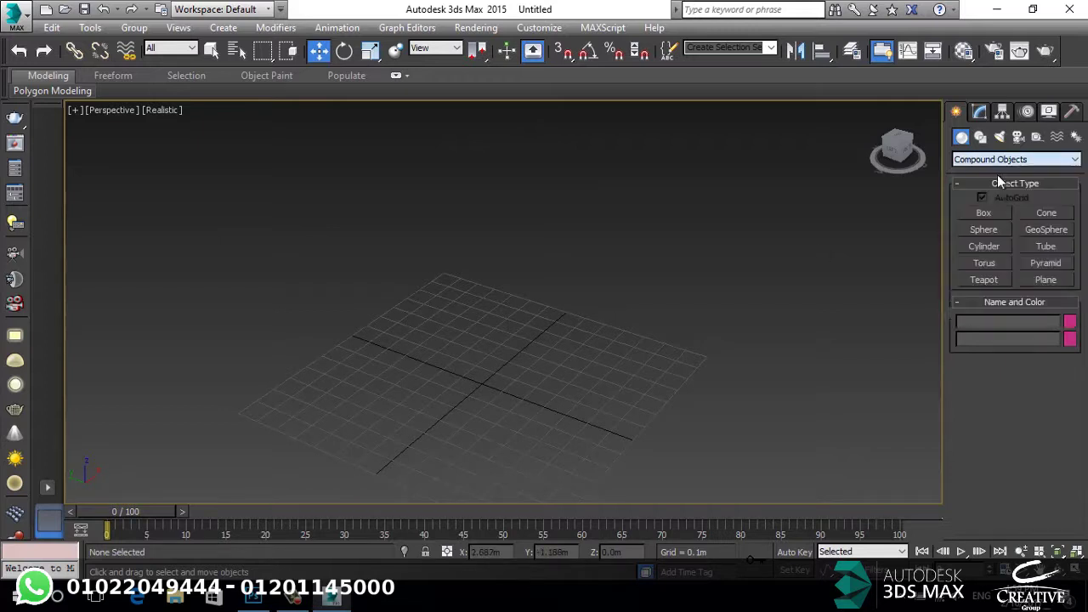
{"action": "left_click", "coordinate": [985, 229]}
{"action": "left_click_drag", "start_coordinate": [451, 384], "coordinate": [618, 355]}
Create a small plane about 0.106 m long and 0.048 m wide on the grid beside the sphere.
{"action": "left_click", "coordinate": [1046, 280]}
{"action": "middle_click_drag", "start_coordinate": [539, 252], "coordinate": [562, 215]}
{"action": "left_click", "coordinate": [353, 460]}
{"action": "left_click_drag", "start_coordinate": [353, 460], "coordinate": [368, 435]}
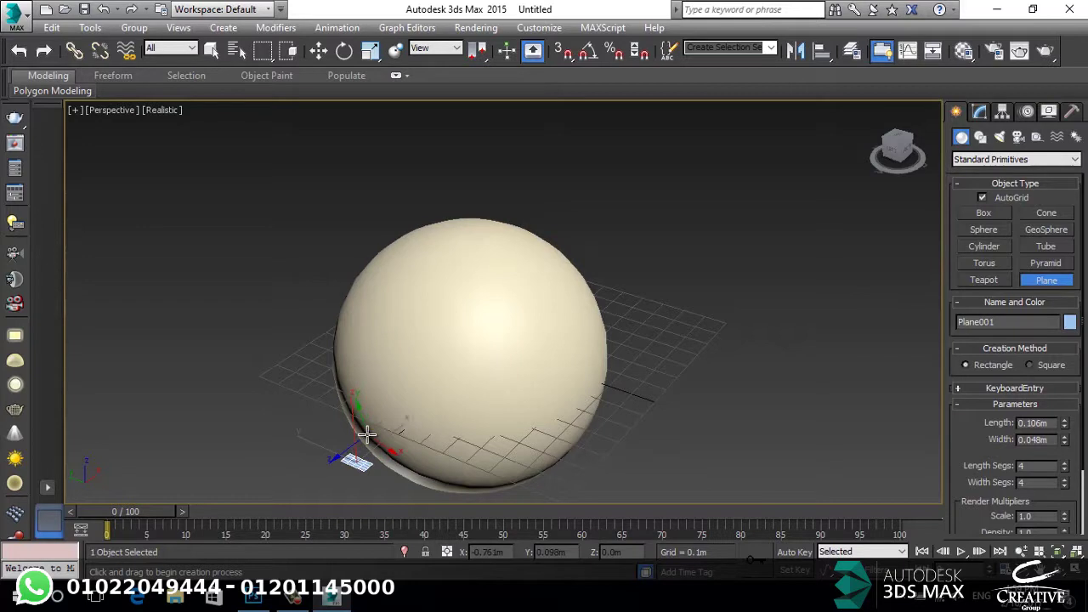
Stretch the plane along X to about 3665% so it forms a long narrow strip.
{"action": "key", "text": "r"}
{"action": "left_click_drag", "start_coordinate": [311, 500], "coordinate": [608, 289]}
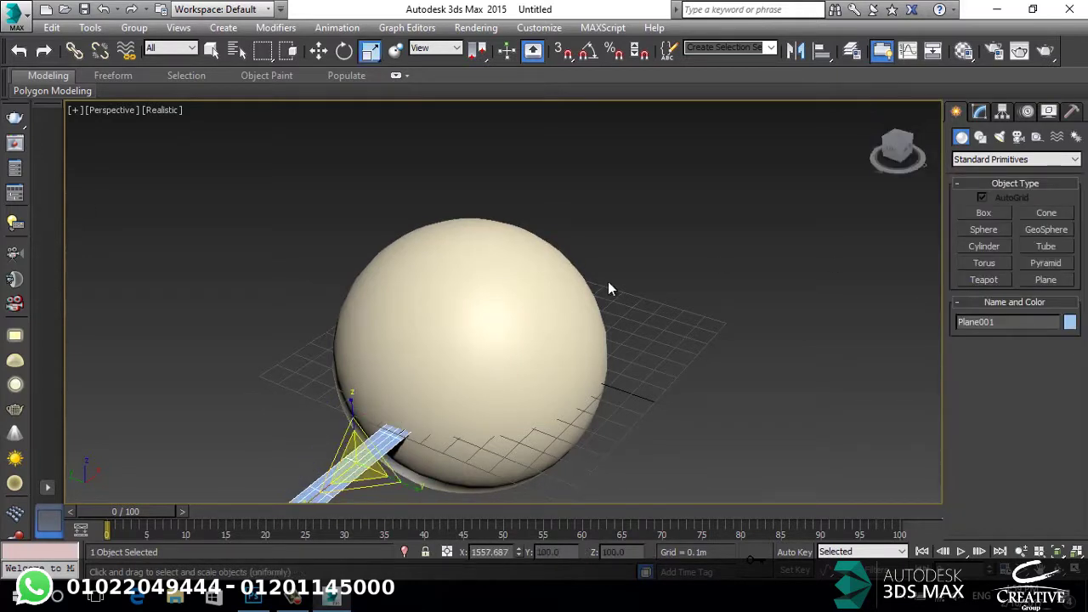
{"action": "middle_click_drag", "start_coordinate": [608, 289], "coordinate": [649, 187]}
{"action": "left_click_drag", "start_coordinate": [447, 300], "coordinate": [469, 327]}
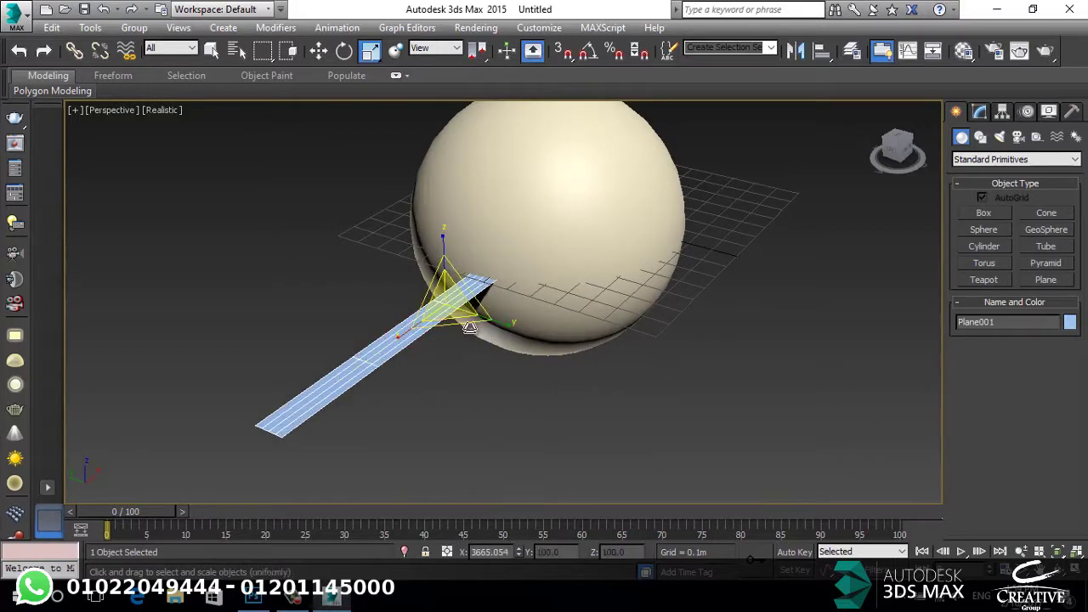
Move the strip along X in a wireframe top view to about -0.153 m, centring it across the sphere.
{"action": "key", "text": "t"}
{"action": "scroll", "coordinate": [510, 329], "scroll_direction": "up", "scroll_amount": 4}
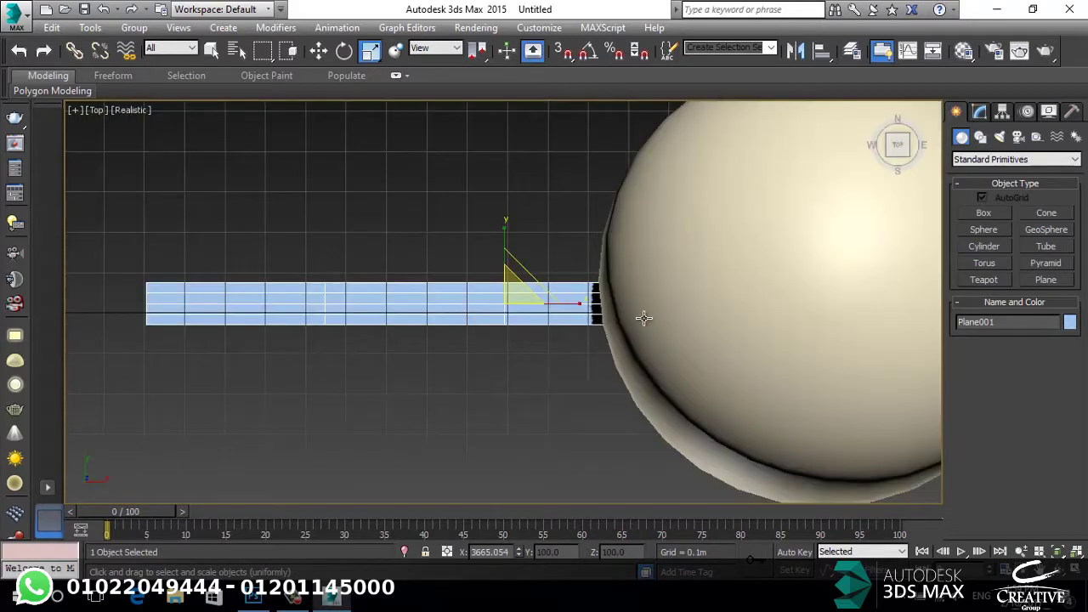
{"action": "scroll", "coordinate": [566, 297], "scroll_direction": "up", "scroll_amount": 2}
{"action": "key", "text": "F3"}
{"action": "scroll", "coordinate": [498, 308], "scroll_direction": "down", "scroll_amount": 5}
{"action": "scroll", "coordinate": [503, 309], "scroll_direction": "down", "scroll_amount": 2}
{"action": "middle_click_drag", "start_coordinate": [503, 309], "coordinate": [397, 296]}
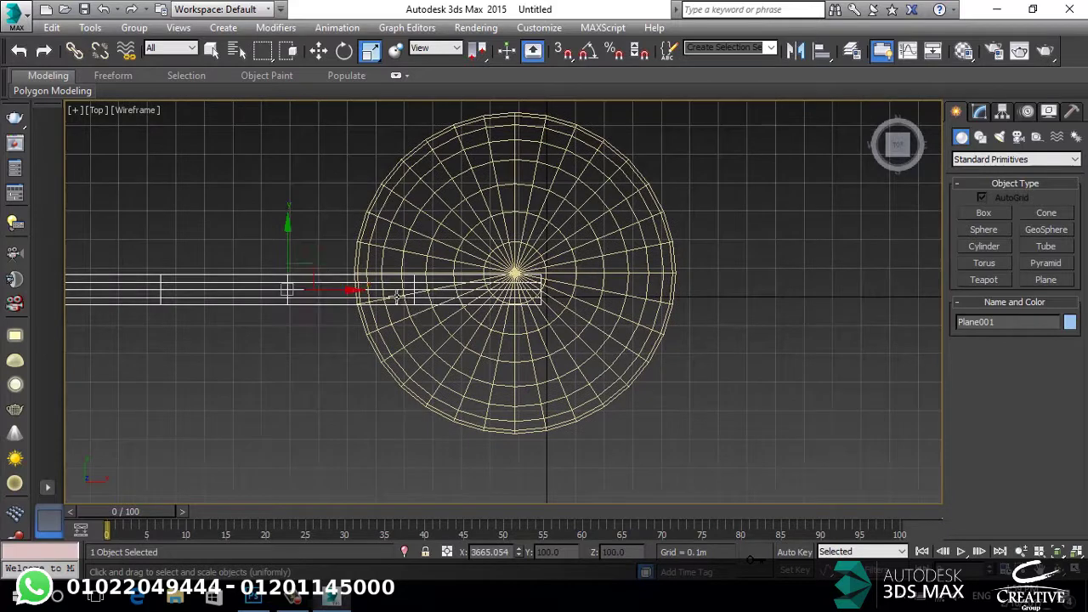
{"action": "key", "text": "w"}
{"action": "left_click_drag", "start_coordinate": [349, 290], "coordinate": [560, 288]}
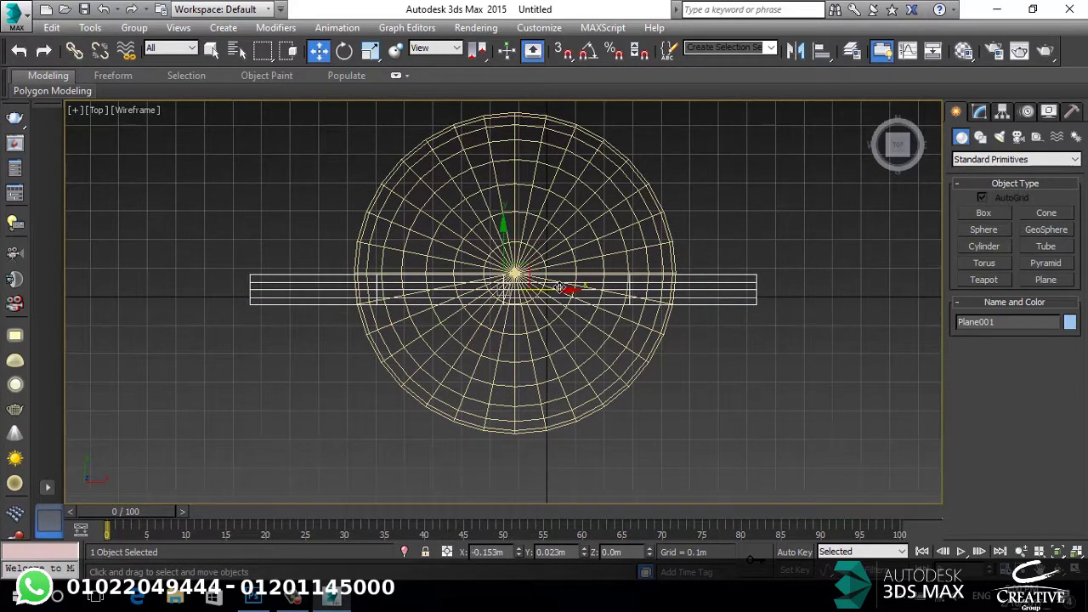
Raise the strip above the top of the sphere, to a Z height of about 0.736 m, and restore the shaded perspective view.
{"action": "middle_click_drag", "start_coordinate": [502, 327], "coordinate": [508, 292]}
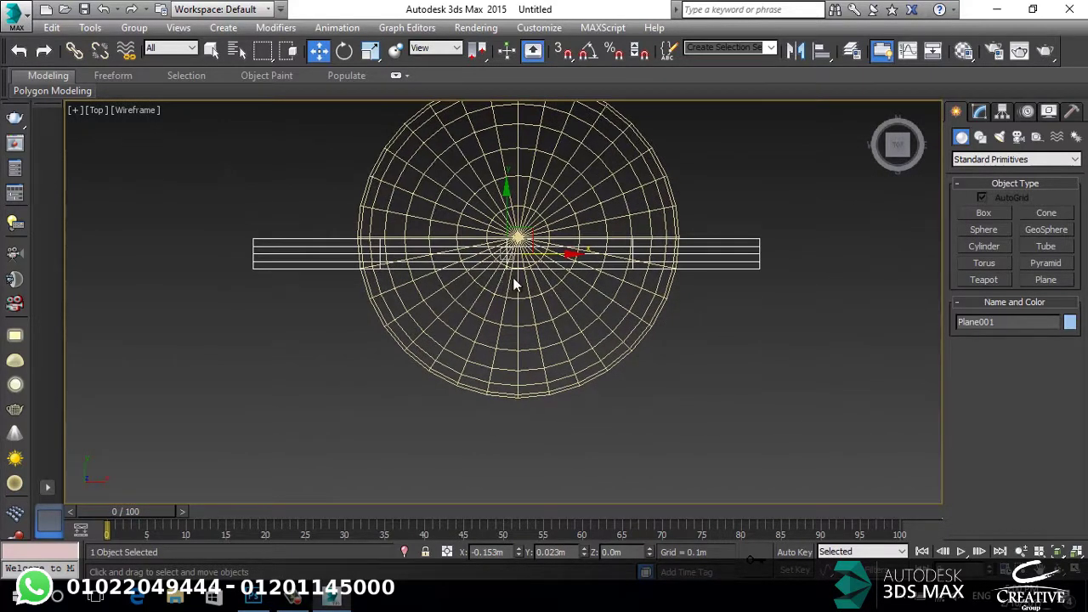
{"action": "key", "text": "f"}
{"action": "scroll", "coordinate": [534, 250], "scroll_direction": "down", "scroll_amount": 4}
{"action": "left_click_drag", "start_coordinate": [644, 356], "coordinate": [647, 128]}
{"action": "middle_click_drag", "start_coordinate": [668, 206], "coordinate": [700, 242], "text": "alt"}
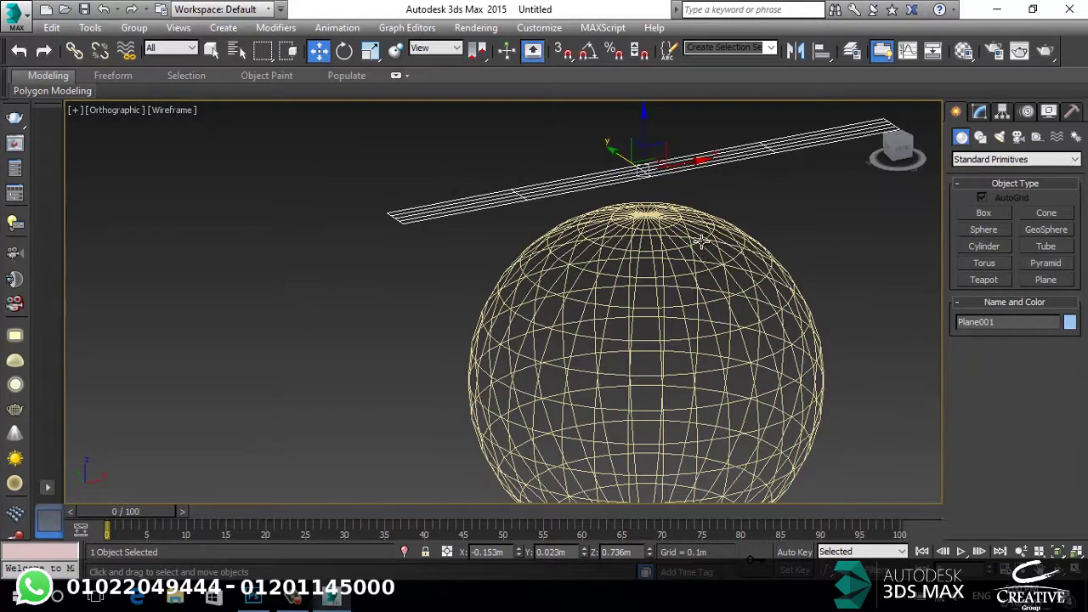
{"action": "key", "text": "p"}
{"action": "mouse_move", "coordinate": [659, 210]}
{"action": "middle_mouse_down", "text": "alt"}
{"action": "mouse_move", "coordinate": [628, 222]}
{"action": "mouse_move", "coordinate": [647, 199]}
{"action": "middle_mouse_up", "text": "alt"}
{"action": "key", "text": "F3"}
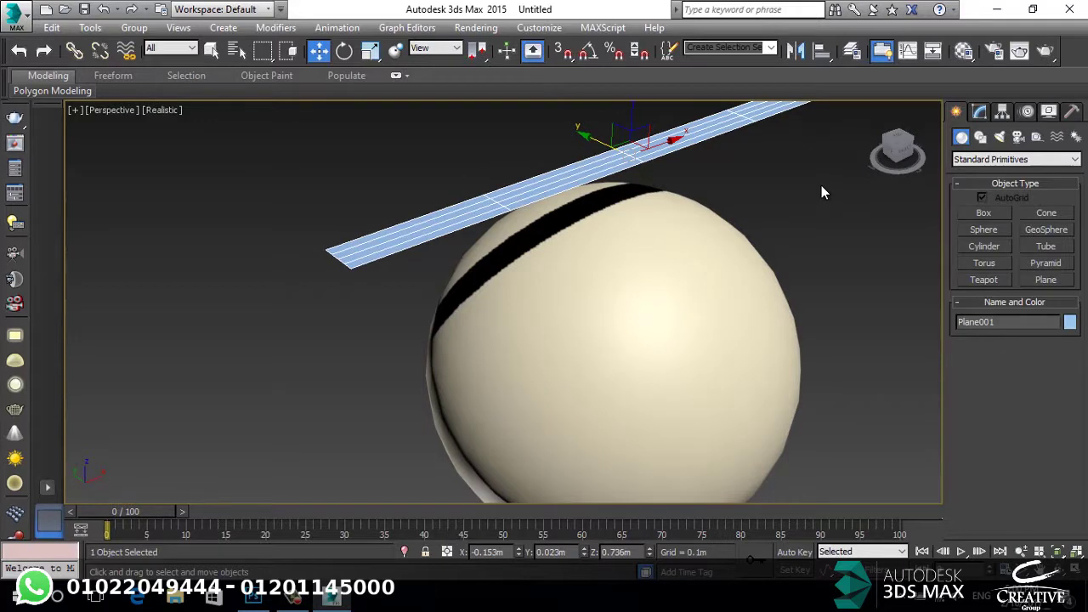
Set the strip's length segments and width segments to 60 each.
{"action": "scroll", "coordinate": [557, 166], "scroll_direction": "up", "scroll_amount": 5}
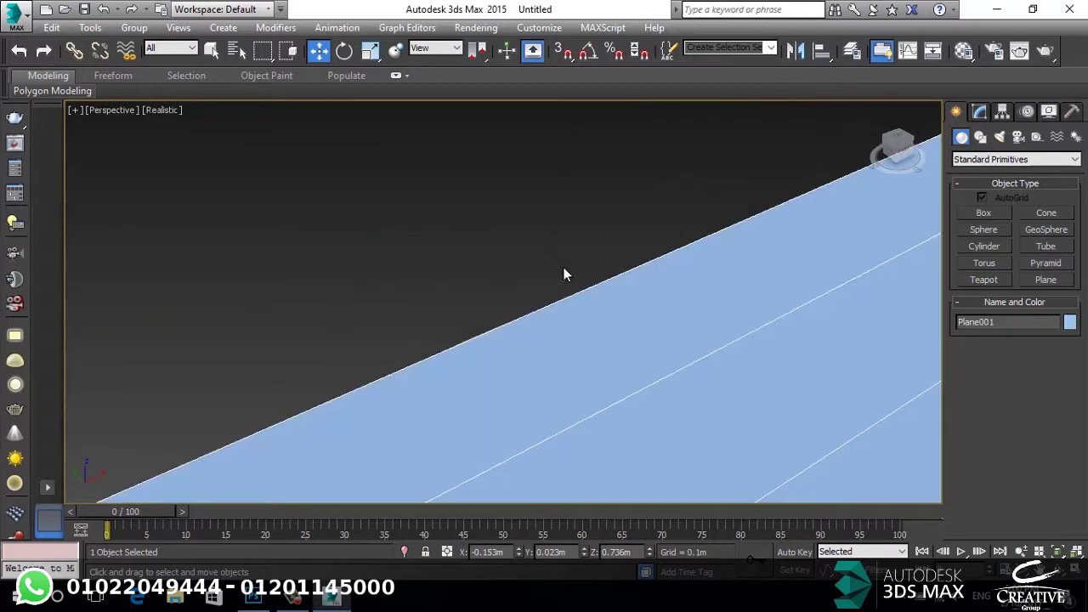
{"action": "scroll", "coordinate": [511, 242], "scroll_direction": "down", "scroll_amount": 6}
{"action": "middle_click_drag", "start_coordinate": [284, 238], "coordinate": [417, 207]}
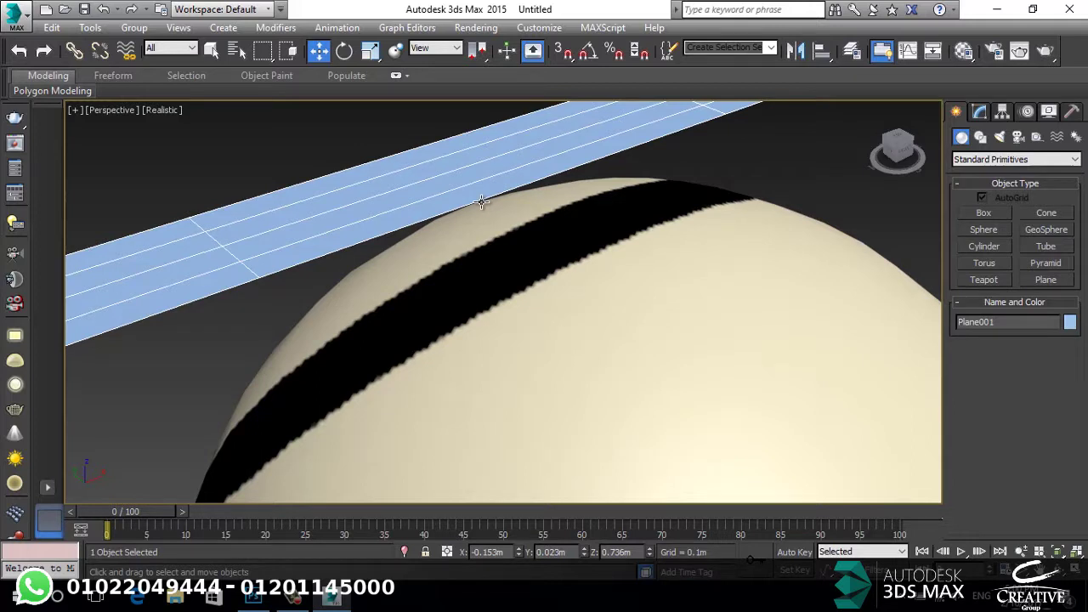
{"action": "left_click", "coordinate": [980, 111]}
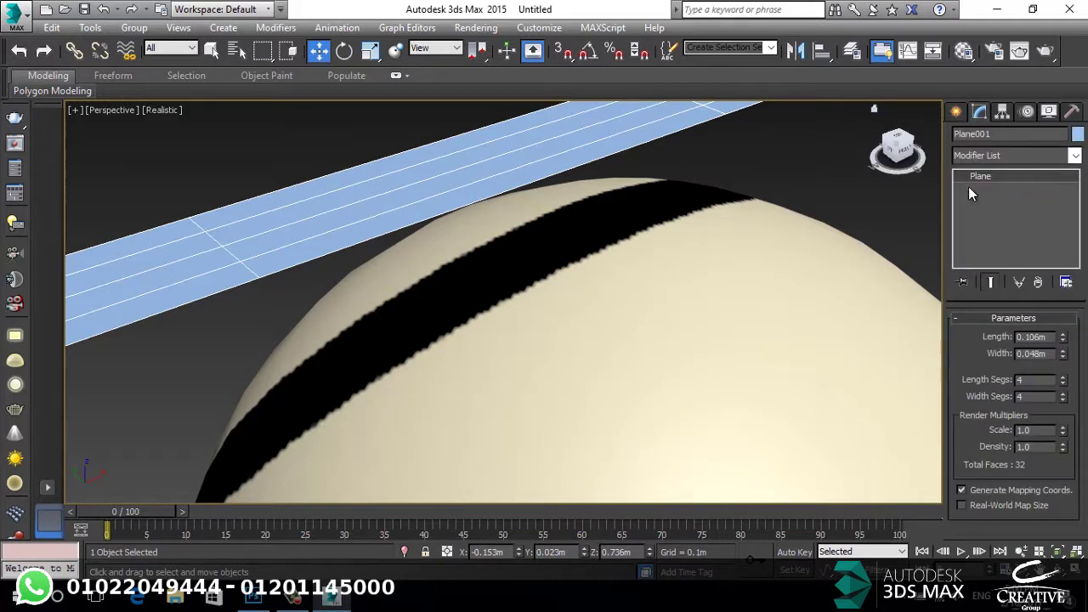
{"action": "double_click", "coordinate": [1020, 380]}
{"action": "type", "text": "60"}
{"action": "key", "text": "Tab"}
{"action": "type", "text": "60"}
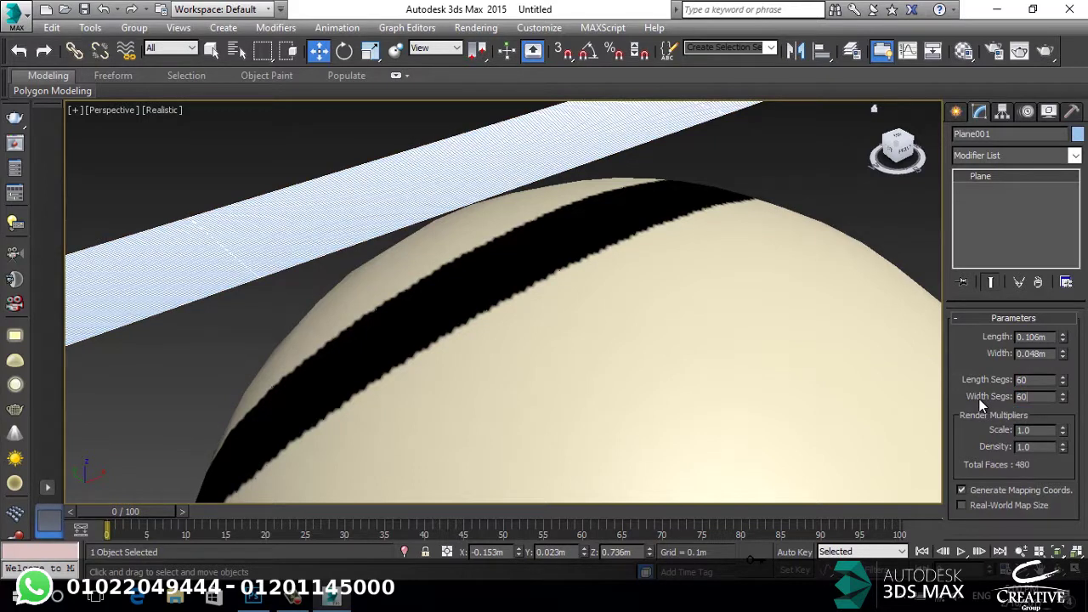
{"action": "key", "text": "Return"}
Shorten the strip along X to about 2069% so it fits within the sphere's outline from above.
{"action": "scroll", "coordinate": [521, 238], "scroll_direction": "down", "scroll_amount": 8}
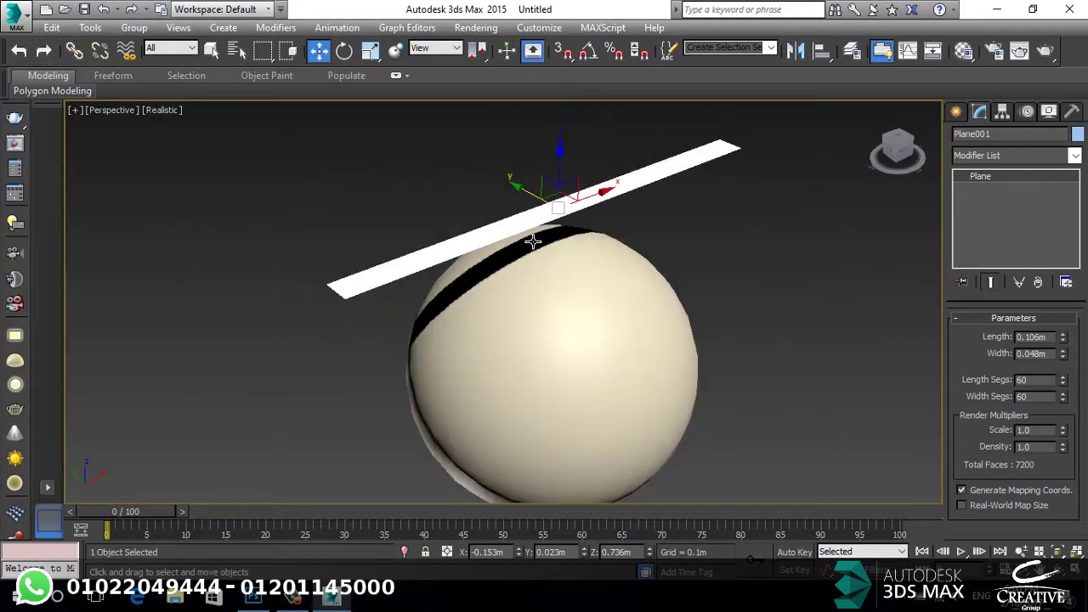
{"action": "key", "text": "t"}
{"action": "left_click", "coordinate": [370, 50]}
{"action": "left_click_drag", "start_coordinate": [578, 306], "coordinate": [529, 326]}
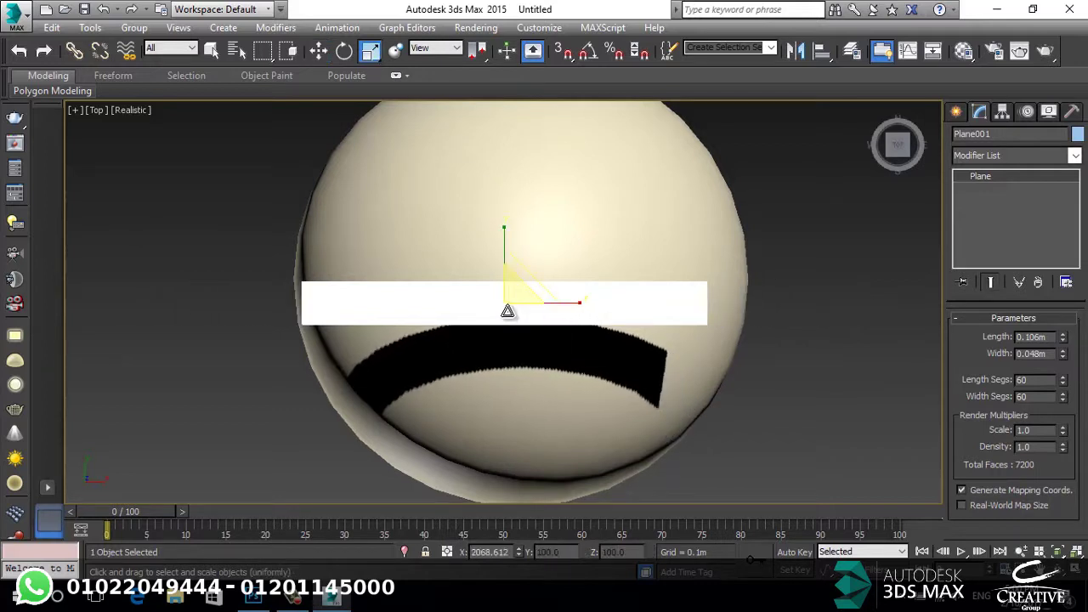
Reposition the strip over the sphere in the top view, at about X -0.108 m and Y 0.15 m.
{"action": "key", "text": "w"}
{"action": "left_click_drag", "start_coordinate": [527, 283], "coordinate": [557, 226]}
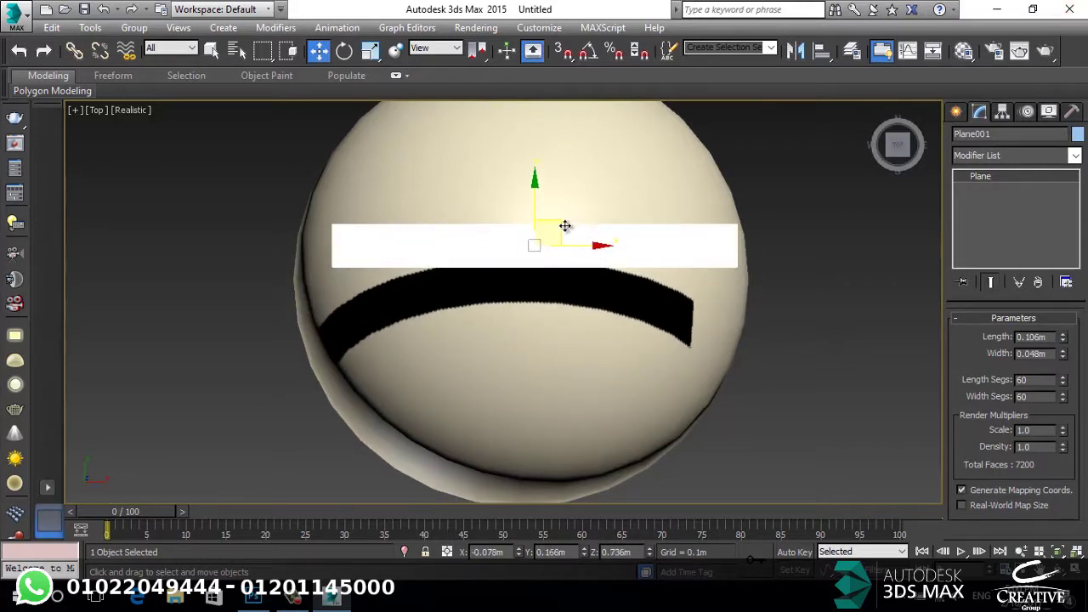
{"action": "left_click_drag", "start_coordinate": [549, 231], "coordinate": [535, 237]}
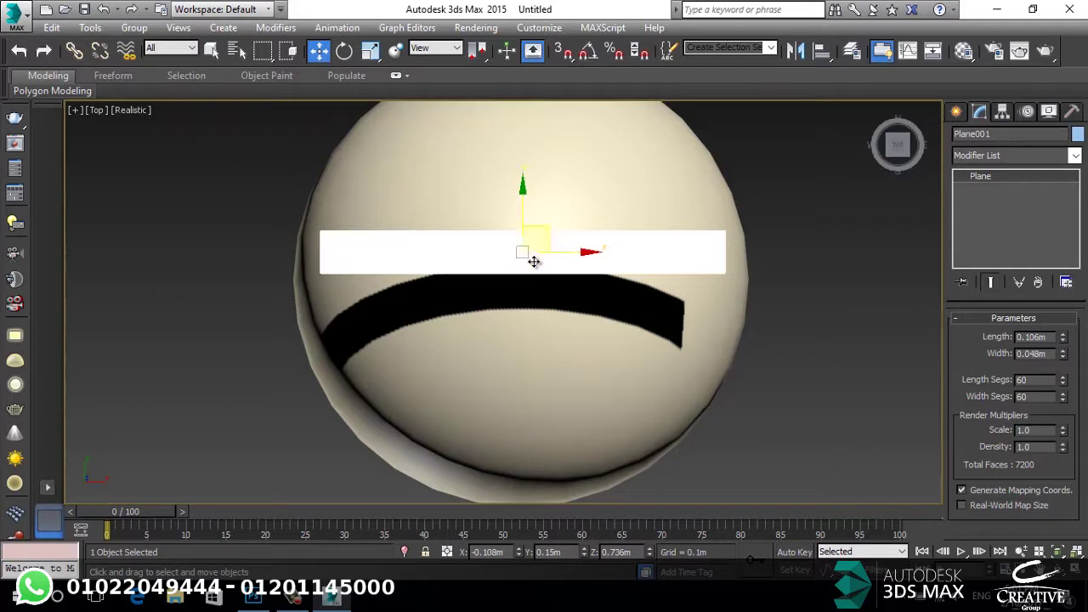
{"action": "middle_click_drag", "start_coordinate": [547, 231], "coordinate": [544, 293]}
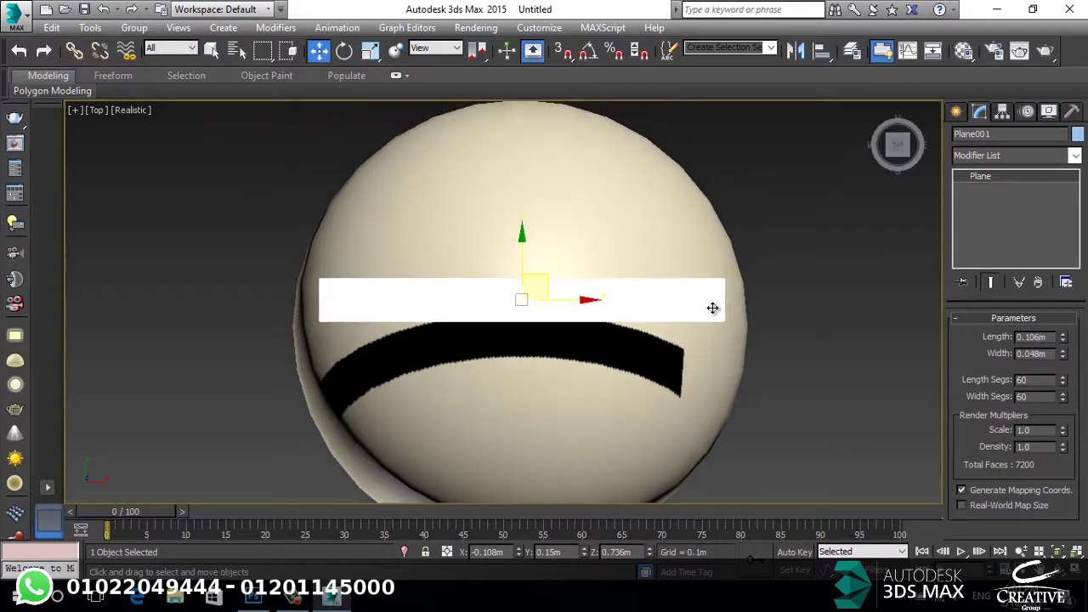
Make the strip a Conform compound object and pick the sphere as its wrap-to object, using Instance.
{"action": "left_click", "coordinate": [958, 114]}
{"action": "left_click", "coordinate": [978, 160]}
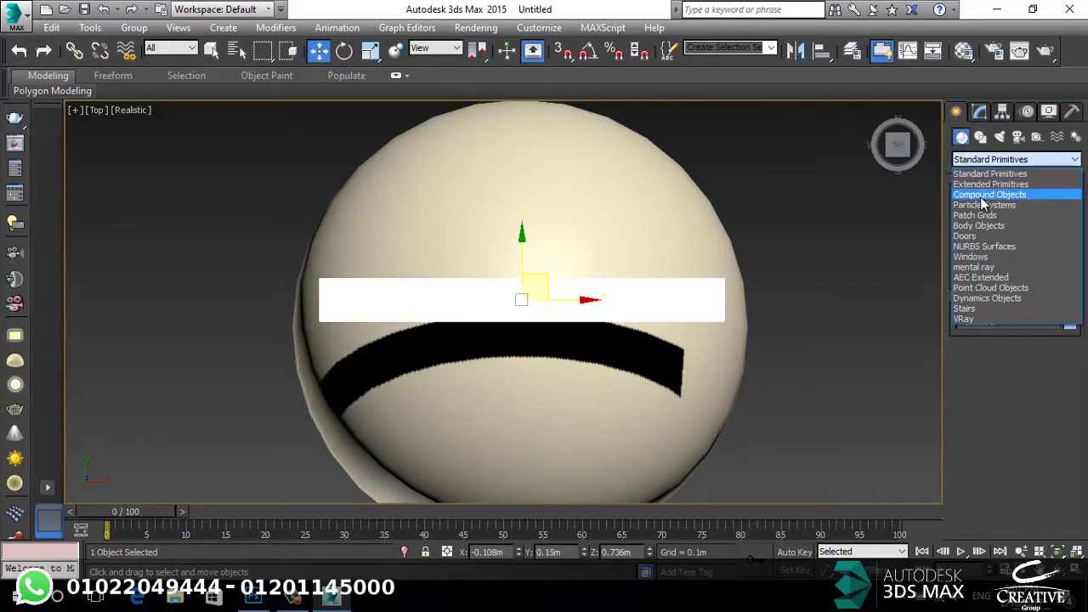
{"action": "left_click", "coordinate": [987, 195]}
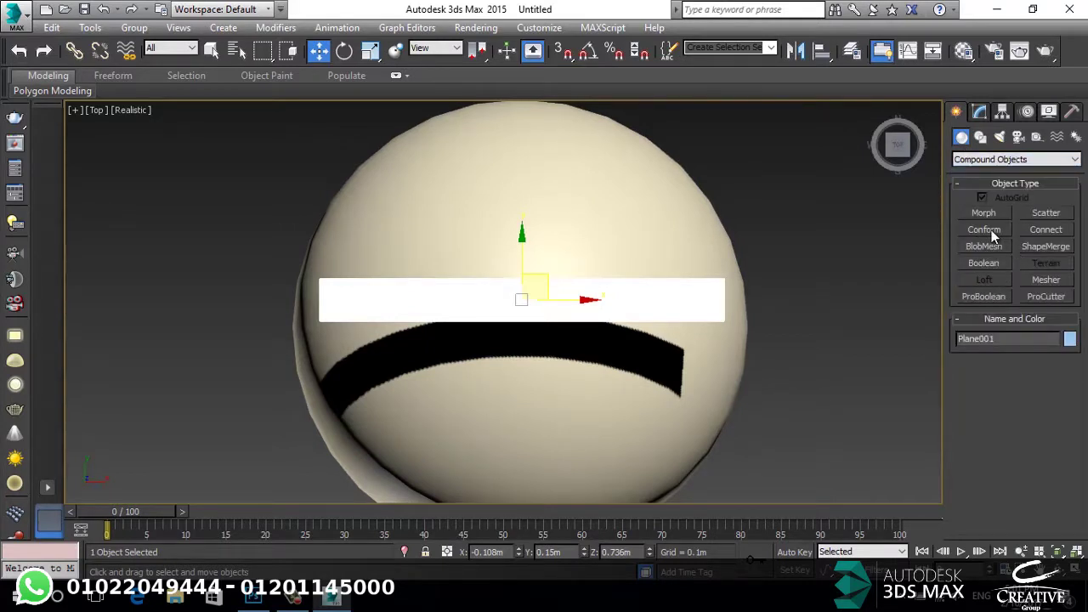
{"action": "left_click", "coordinate": [1002, 230]}
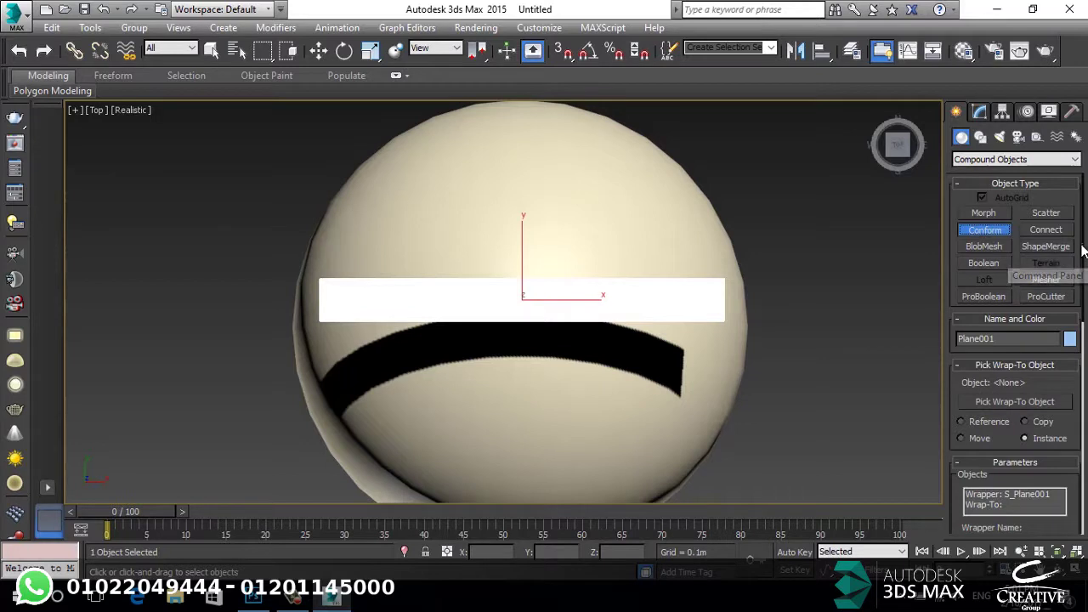
{"action": "scroll", "coordinate": [1025, 294], "scroll_direction": "down", "scroll_amount": 5}
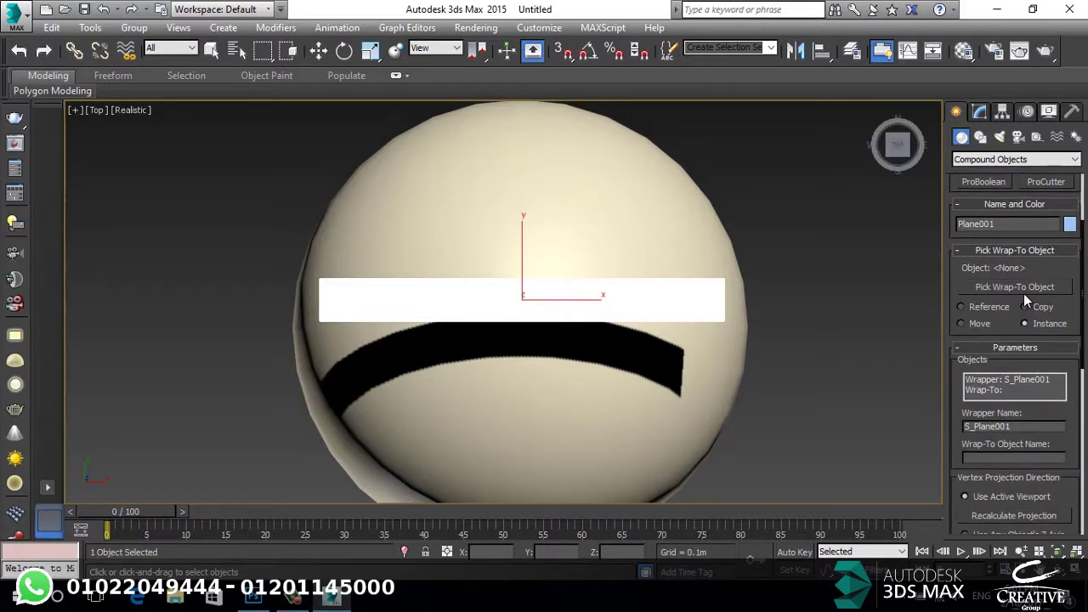
{"action": "left_click", "coordinate": [1015, 287]}
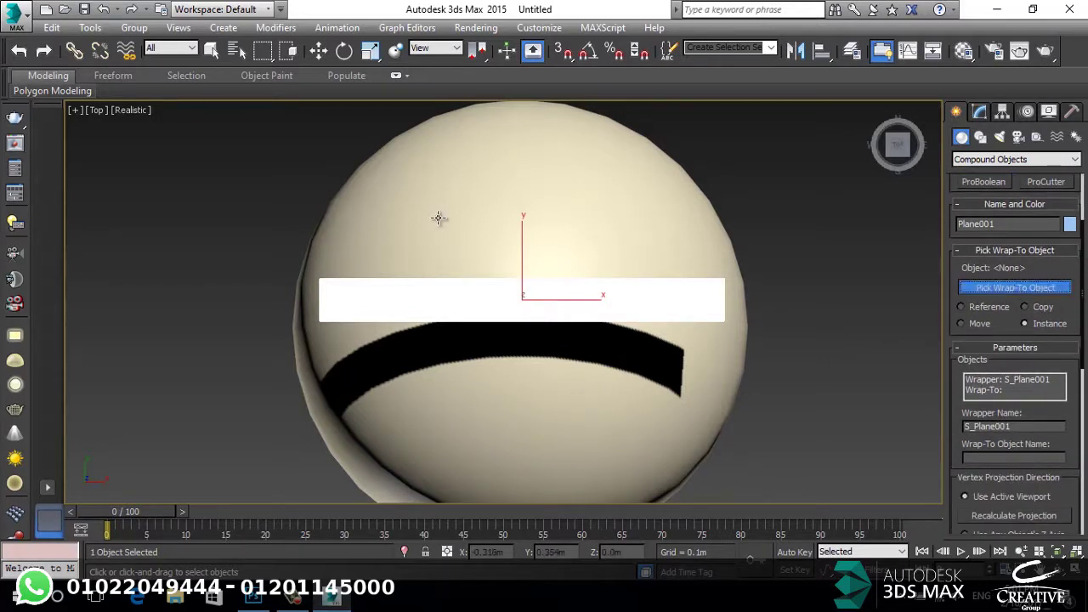
{"action": "left_click", "coordinate": [421, 259]}
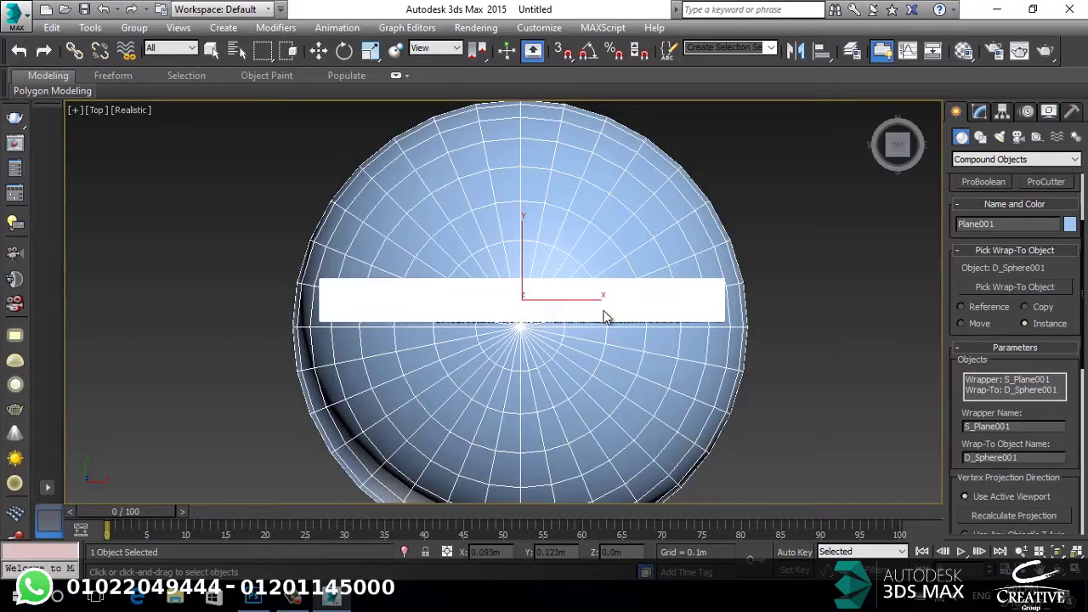
Hide the wrap-to object in the strip's Conform settings so only the original sphere remains beneath the wrapped strip.
{"action": "middle_click_drag", "start_coordinate": [559, 295], "coordinate": [468, 276], "text": "alt"}
{"action": "scroll", "coordinate": [445, 279], "scroll_direction": "up", "scroll_amount": 3}
{"action": "scroll", "coordinate": [470, 274], "scroll_direction": "up", "scroll_amount": 2}
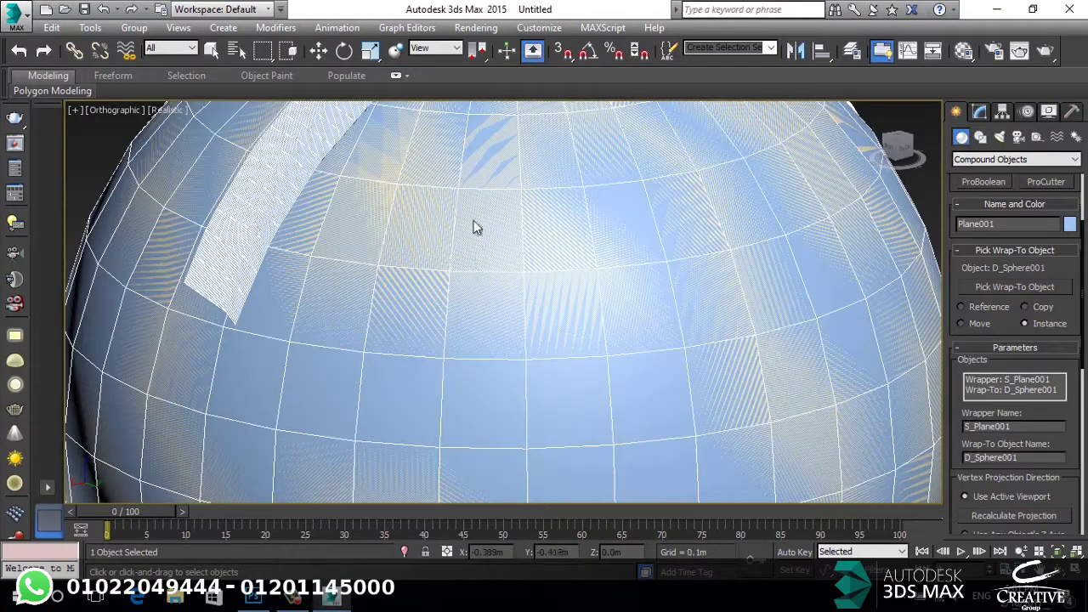
{"action": "middle_click_drag", "start_coordinate": [462, 233], "coordinate": [459, 252], "text": "alt"}
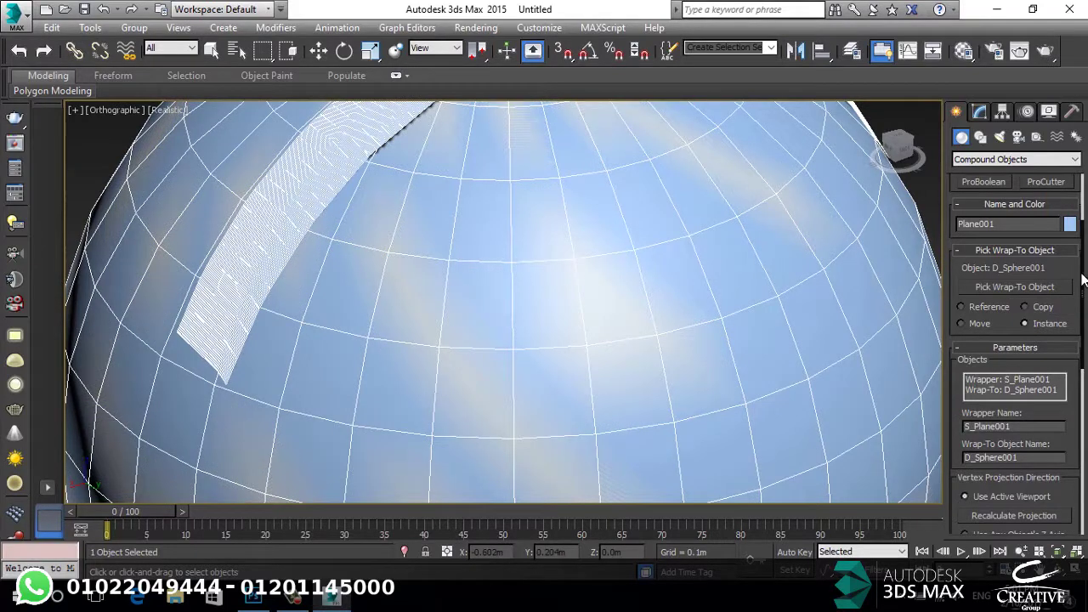
{"action": "scroll", "coordinate": [1070, 503], "scroll_direction": "down", "scroll_amount": 5}
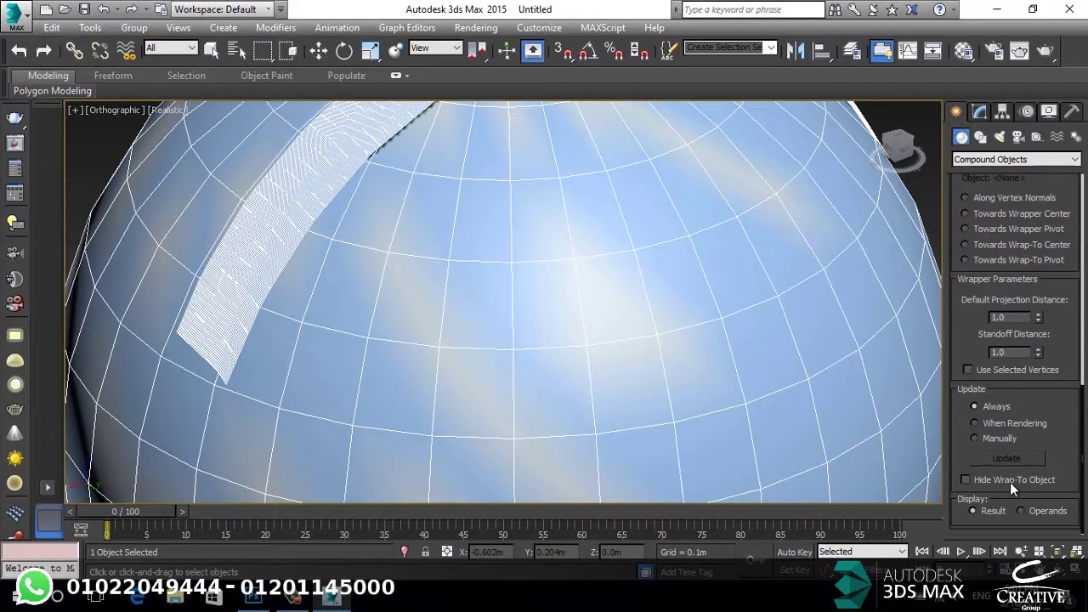
{"action": "left_click", "coordinate": [967, 480]}
{"action": "key", "text": "w"}
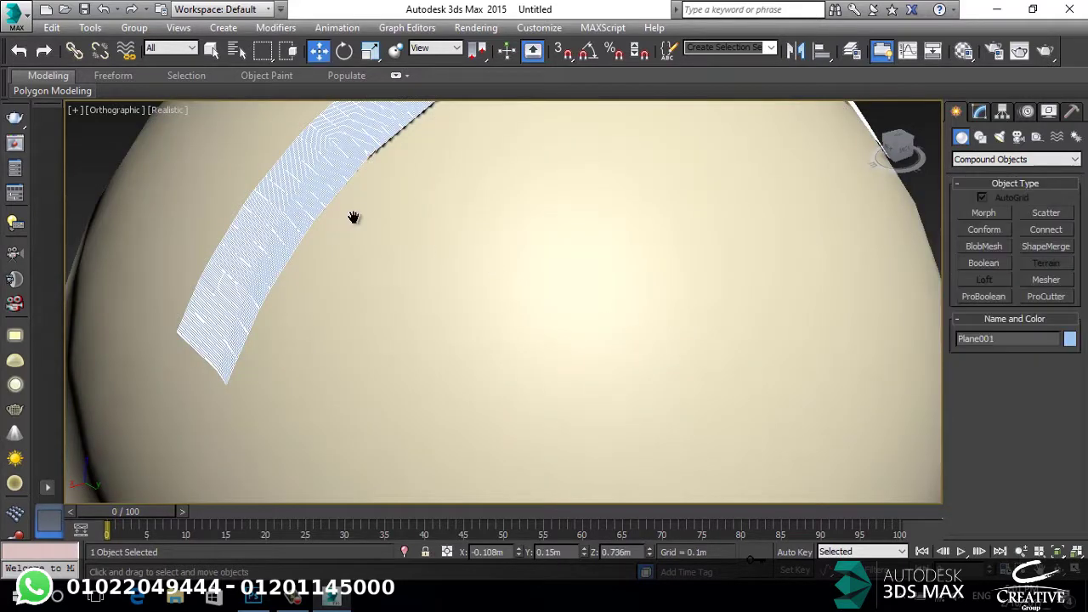
Delete the sphere together with the conformed strip and switch to the perspective view with the grid shown.
{"action": "scroll", "coordinate": [396, 274], "scroll_direction": "down", "scroll_amount": 5}
{"action": "middle_click_drag", "start_coordinate": [579, 269], "coordinate": [284, 244], "text": "alt"}
{"action": "left_click", "coordinate": [724, 214]}
{"action": "middle_click_drag", "start_coordinate": [724, 214], "coordinate": [613, 341], "text": "alt"}
{"action": "left_click", "coordinate": [775, 439]}
{"action": "middle_click_drag", "start_coordinate": [775, 438], "coordinate": [660, 302], "text": "alt"}
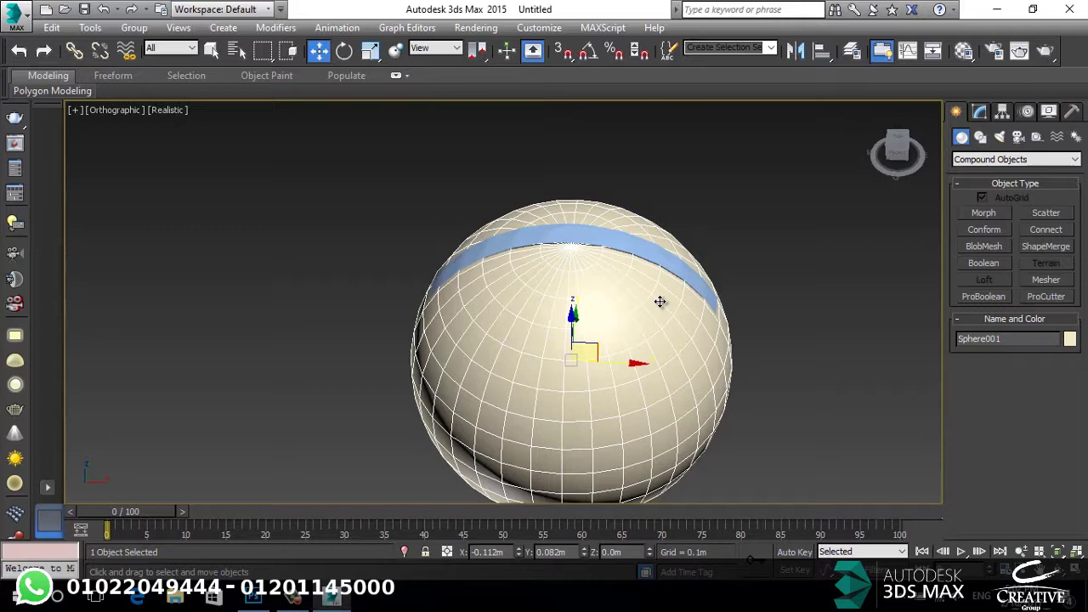
{"action": "left_click", "coordinate": [660, 301], "text": "ctrl"}
{"action": "key", "text": "z"}
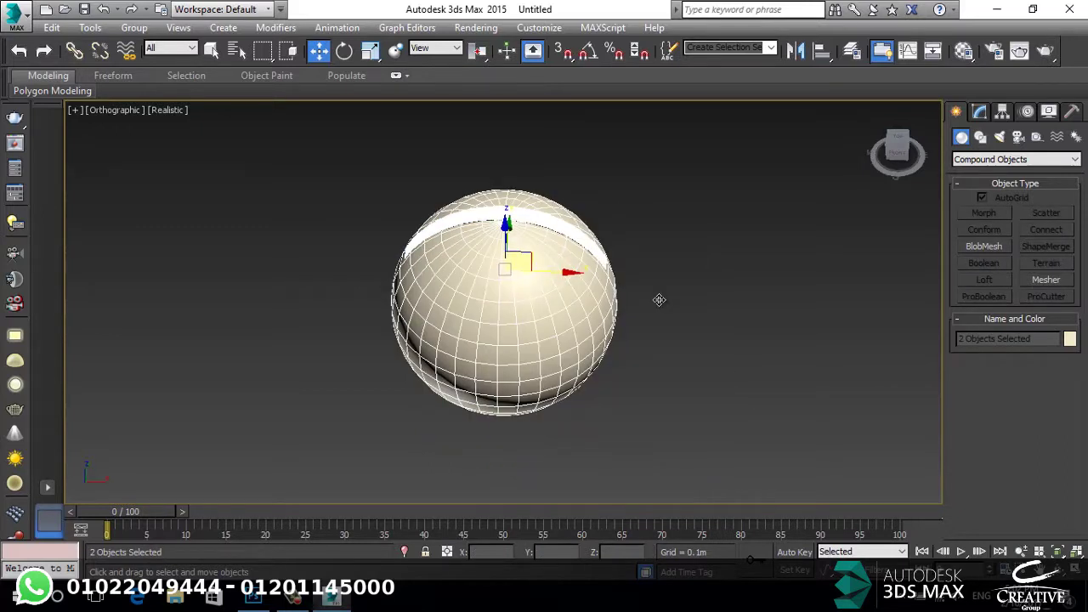
{"action": "key", "text": "Delete"}
{"action": "key", "text": "g"}
{"action": "key", "text": "p"}
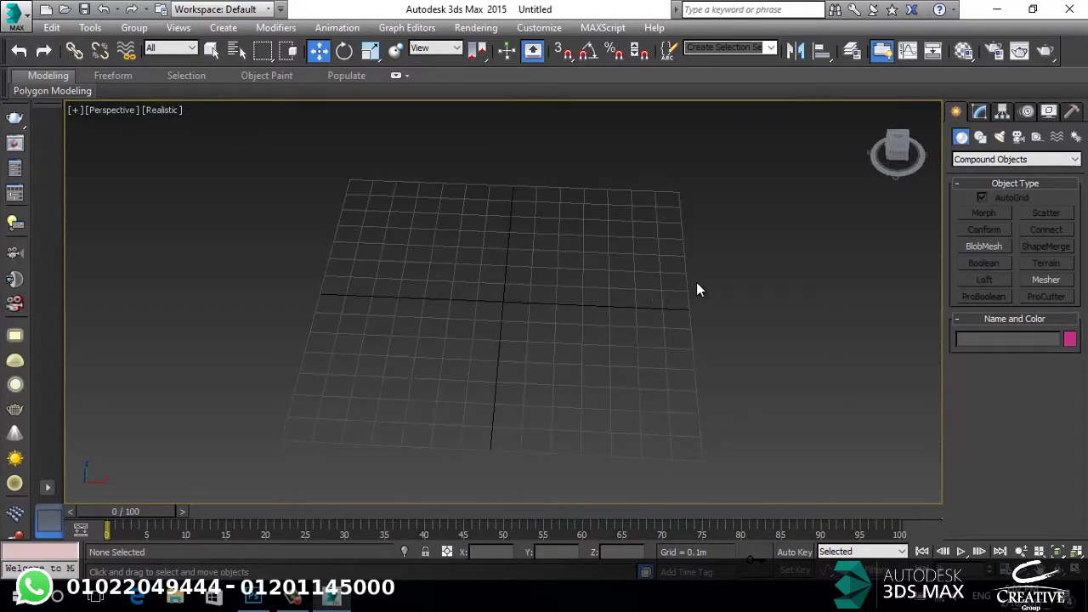
Create a standard plane about 2.29 m long and 2.55 m wide in the perspective view and hide the grid.
{"action": "left_click", "coordinate": [980, 137]}
{"action": "left_click", "coordinate": [961, 136]}
{"action": "left_click", "coordinate": [1012, 159]}
{"action": "left_click", "coordinate": [987, 170]}
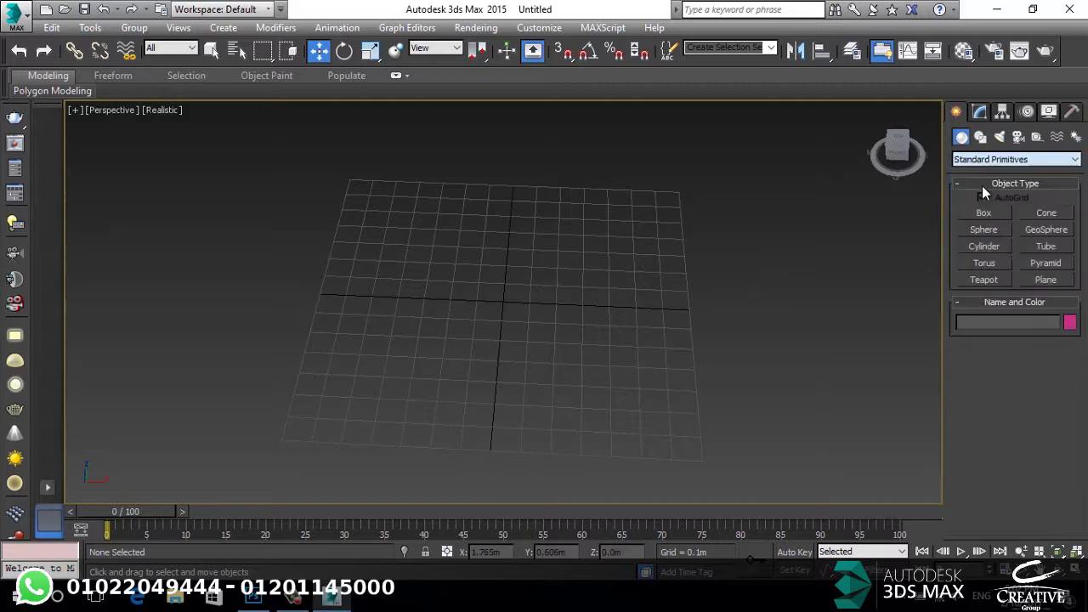
{"action": "left_click", "coordinate": [1046, 280]}
{"action": "left_click_drag", "start_coordinate": [804, 170], "coordinate": [170, 476]}
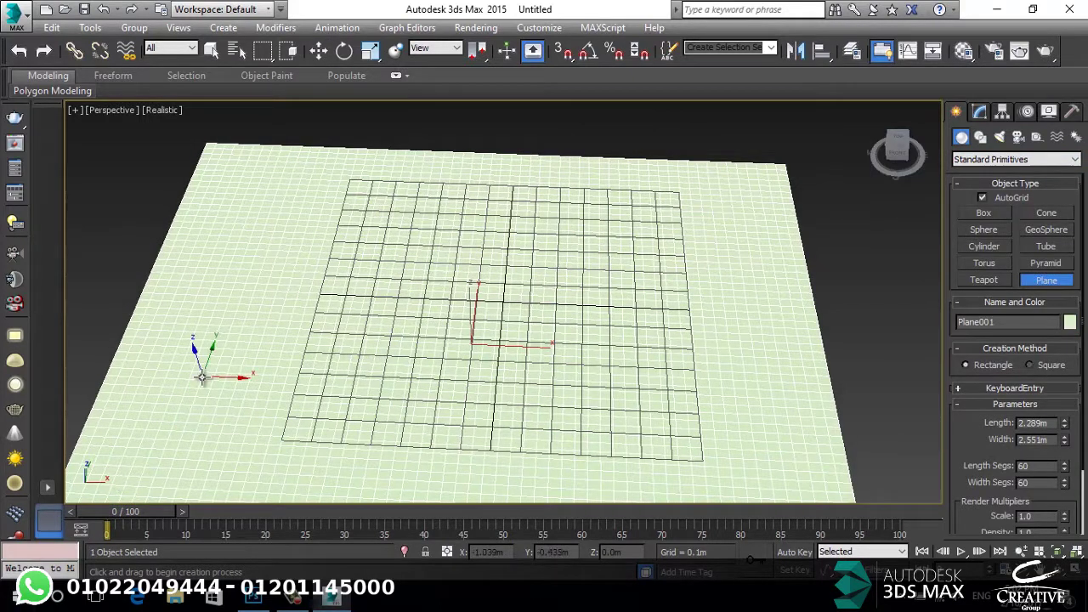
{"action": "key", "text": "g"}
{"action": "key", "text": "w"}
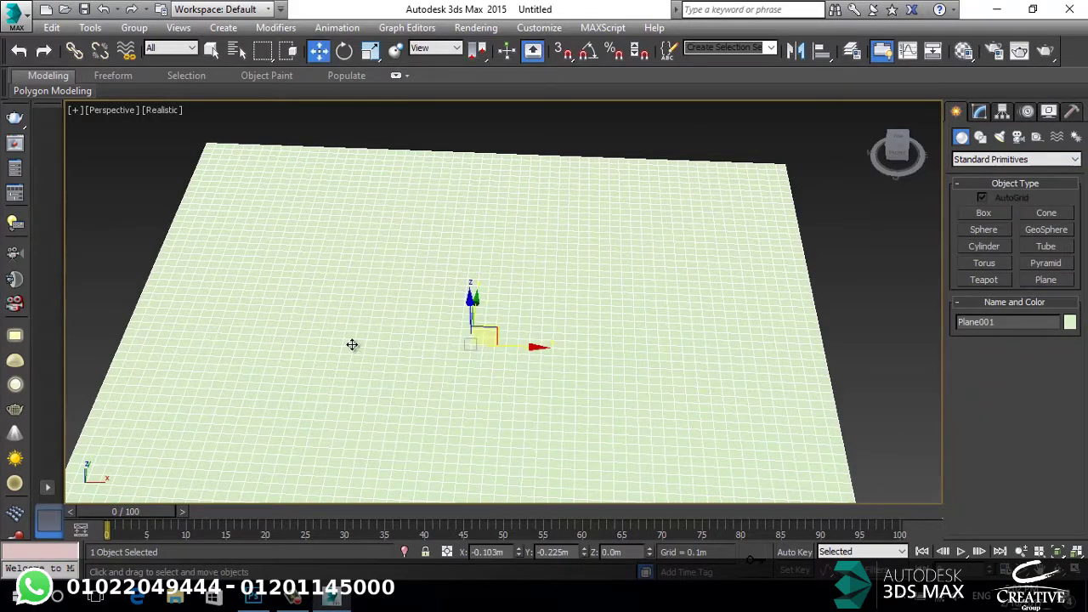
Set the plane's length segments to 5 and its width segments to 4.
{"action": "scroll", "coordinate": [352, 345], "scroll_direction": "up", "scroll_amount": 6}
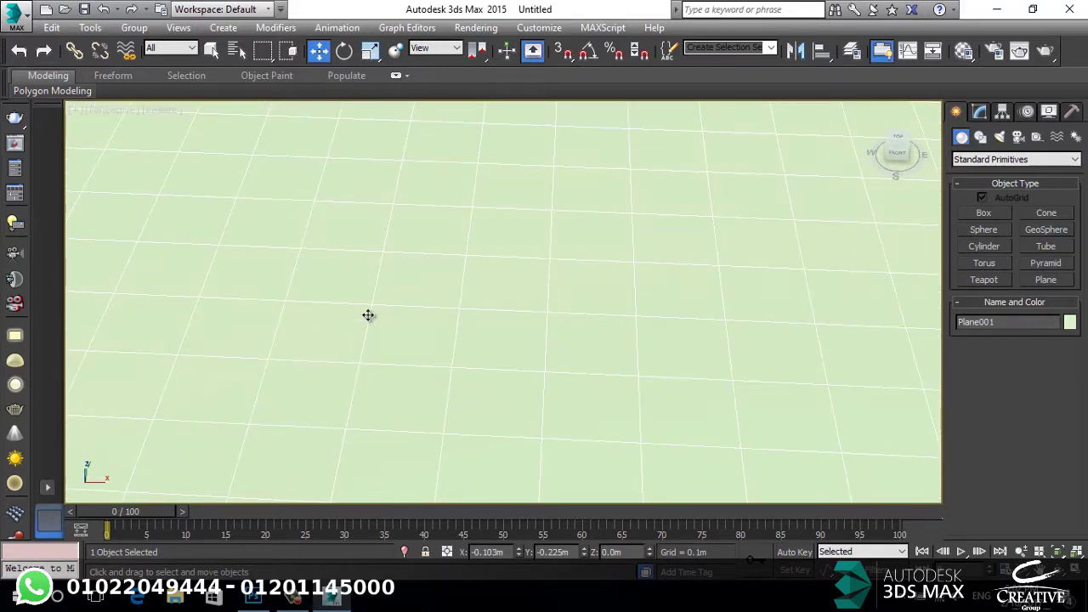
{"action": "scroll", "coordinate": [377, 302], "scroll_direction": "up", "scroll_amount": 3}
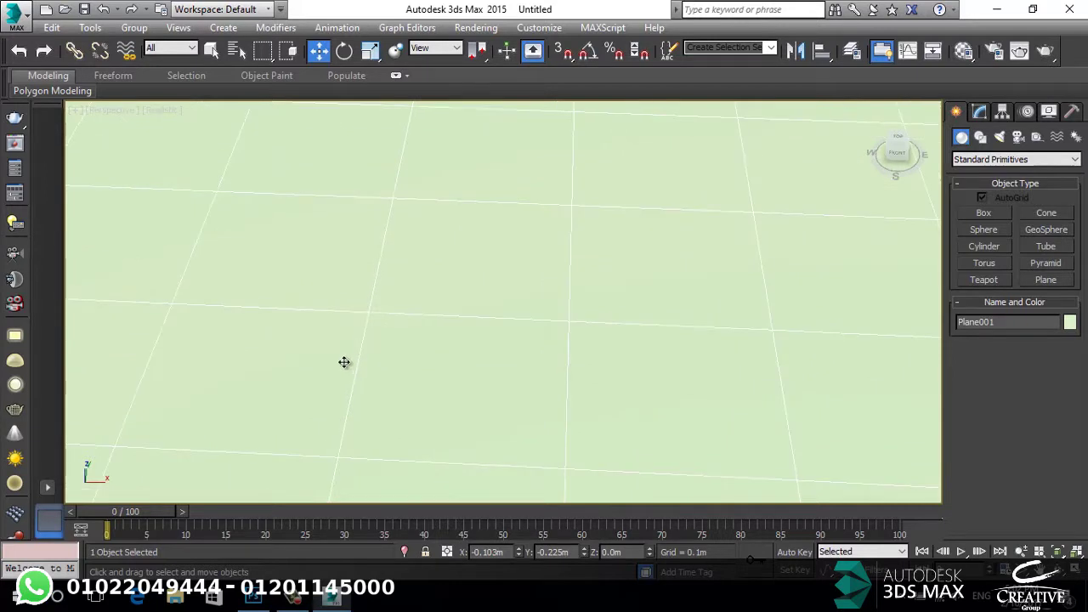
{"action": "scroll", "coordinate": [362, 284], "scroll_direction": "down", "scroll_amount": 8}
{"action": "left_click", "coordinate": [980, 113]}
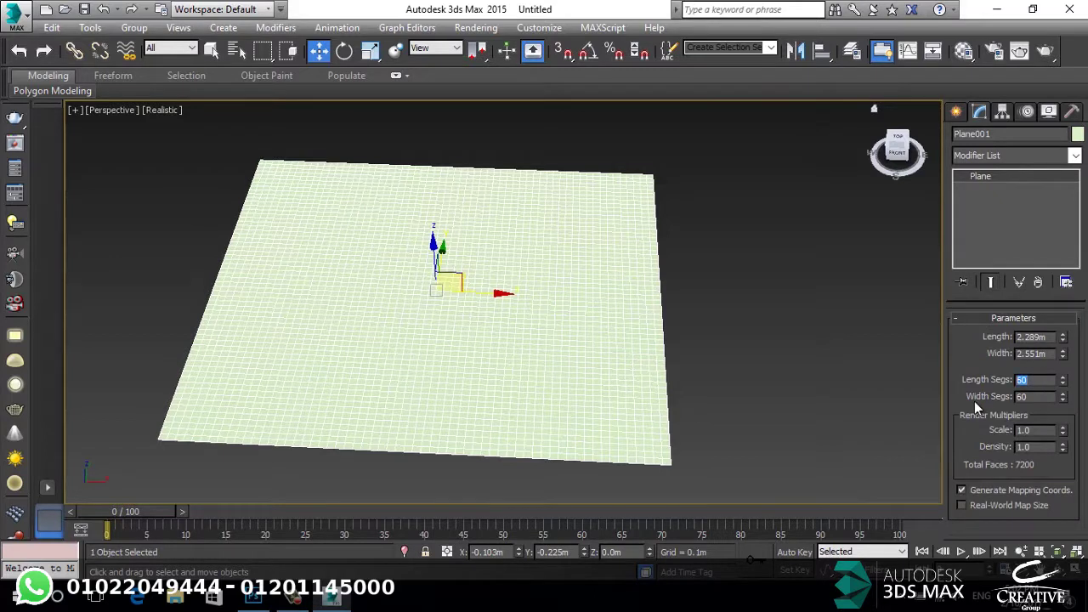
{"action": "type", "text": "5"}
{"action": "key", "text": "Tab"}
{"action": "type", "text": "4"}
{"action": "key", "text": "Return"}
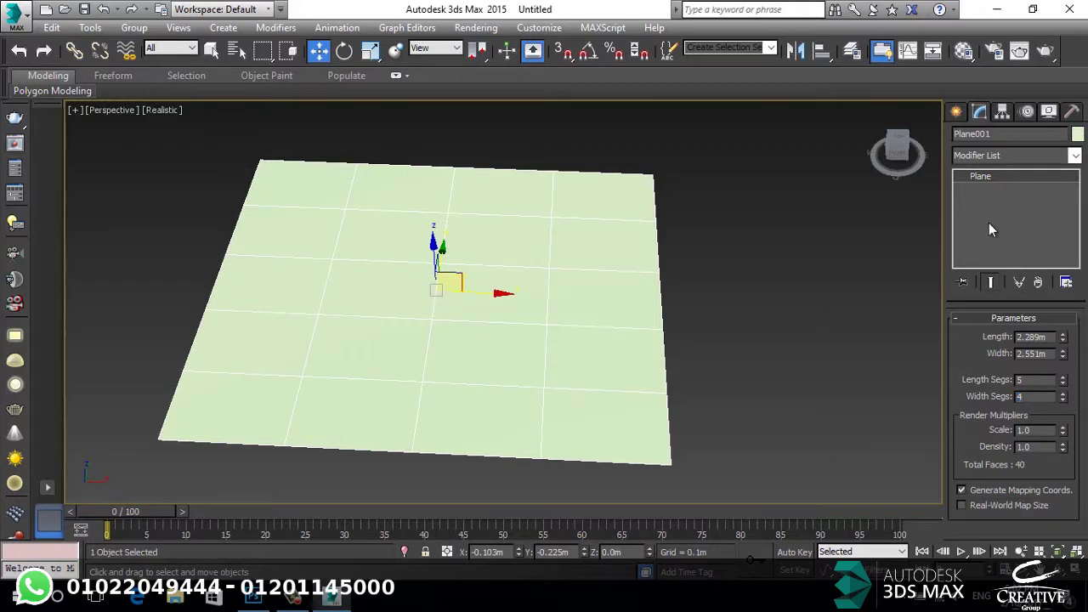
Change the plane's object color to light gray.
{"action": "left_click", "coordinate": [1077, 134]}
{"action": "left_click", "coordinate": [612, 333]}
{"action": "left_click", "coordinate": [591, 384]}
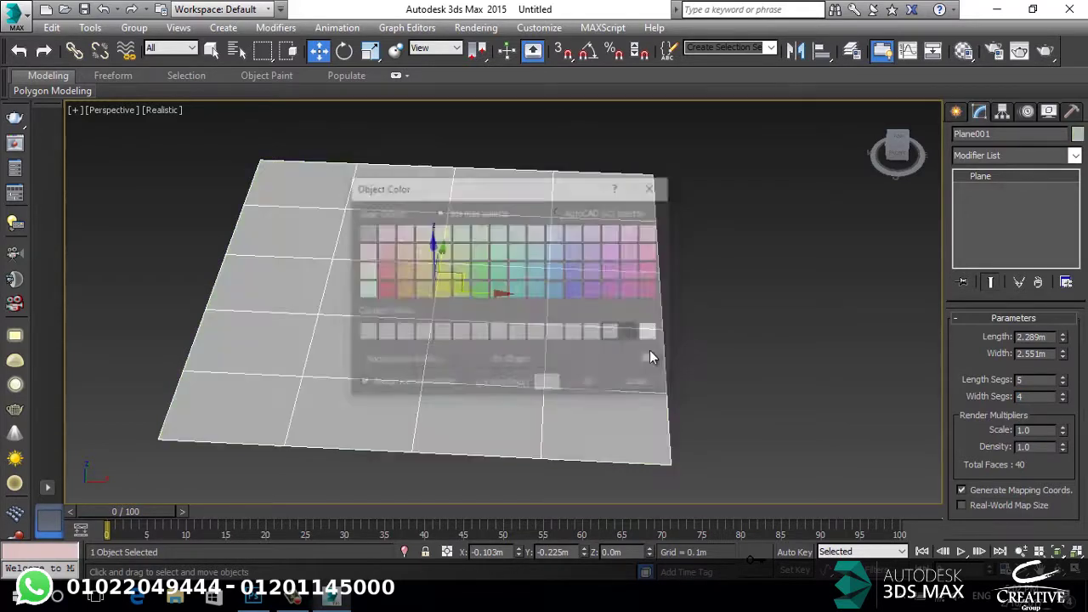
Create a tall standing cylinder with a radius of about 0.087 m on the plane near one side edge.
{"action": "left_click", "coordinate": [957, 112]}
{"action": "left_click", "coordinate": [985, 247]}
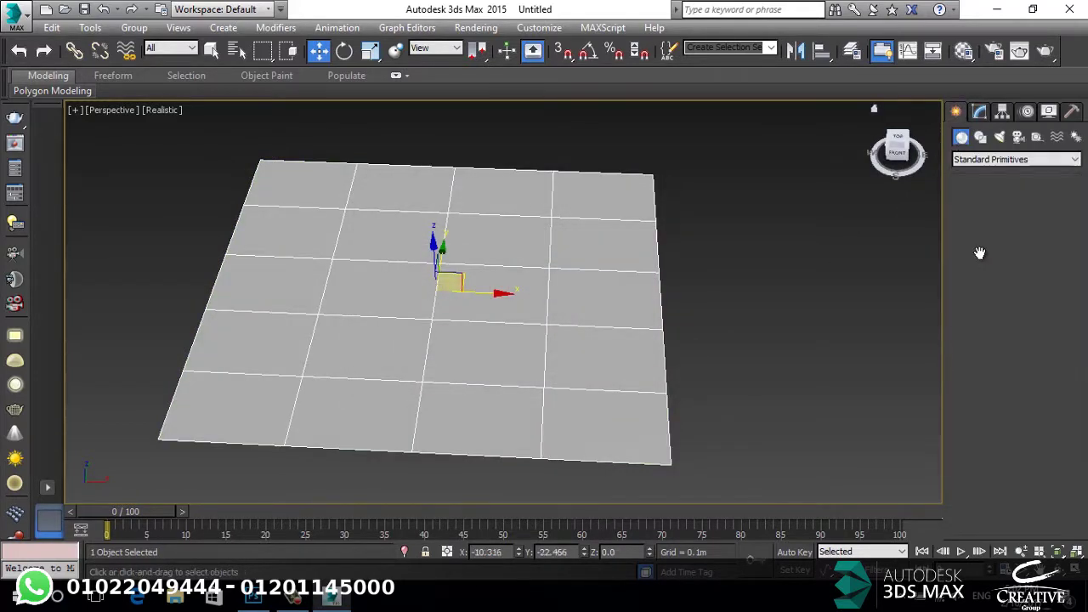
{"action": "left_click_drag", "start_coordinate": [627, 324], "coordinate": [640, 323]}
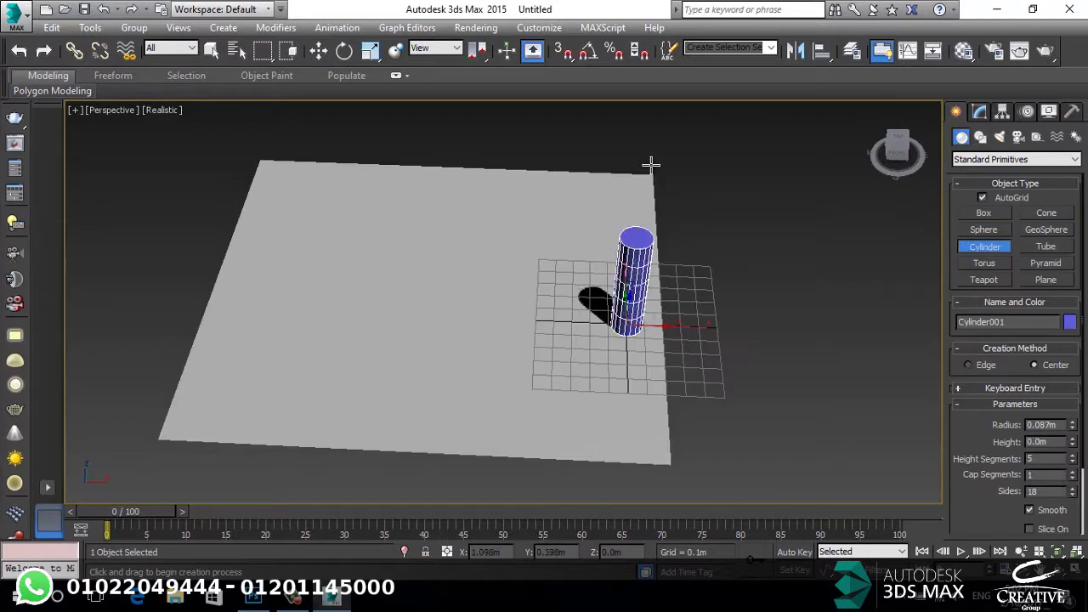
{"action": "left_click", "coordinate": [663, 85]}
{"action": "right_click", "coordinate": [557, 276]}
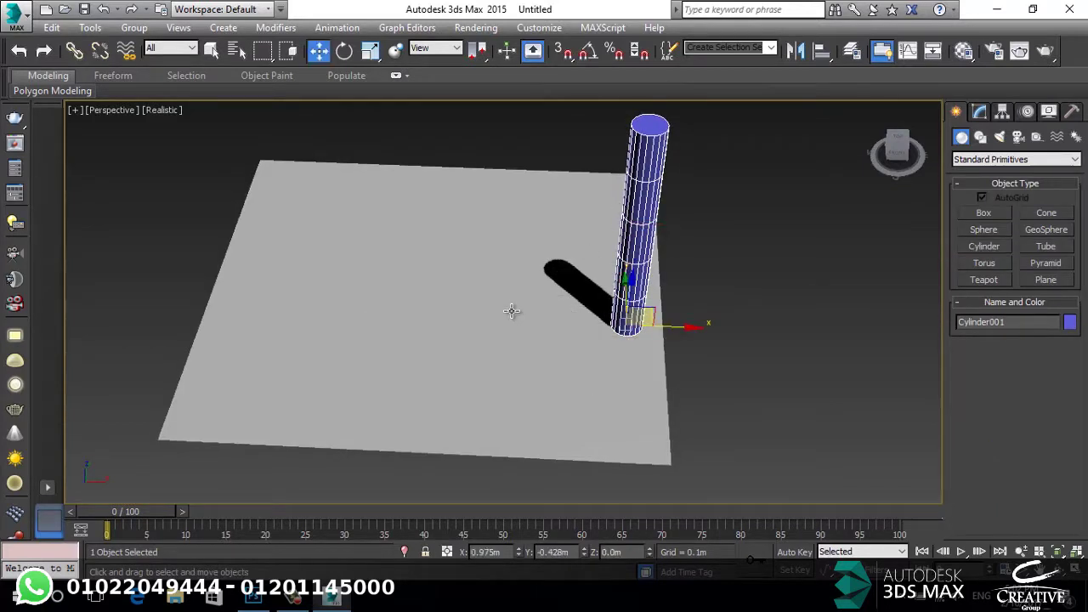
Make the cylinder a Scatter compound object and pick the plane as its distribution object, using Instance.
{"action": "left_click", "coordinate": [1012, 159]}
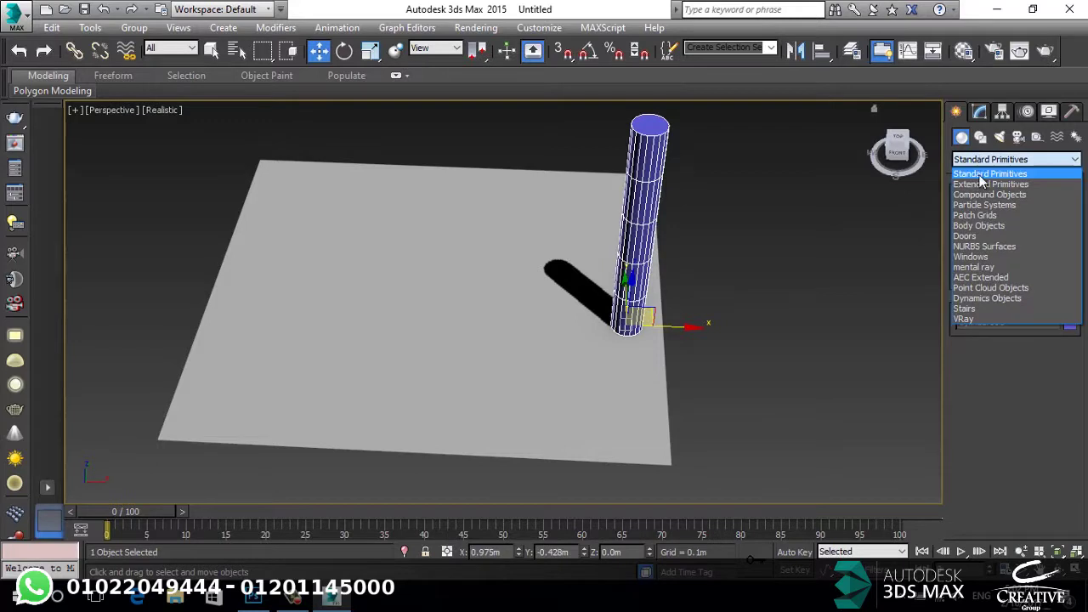
{"action": "left_click", "coordinate": [989, 195]}
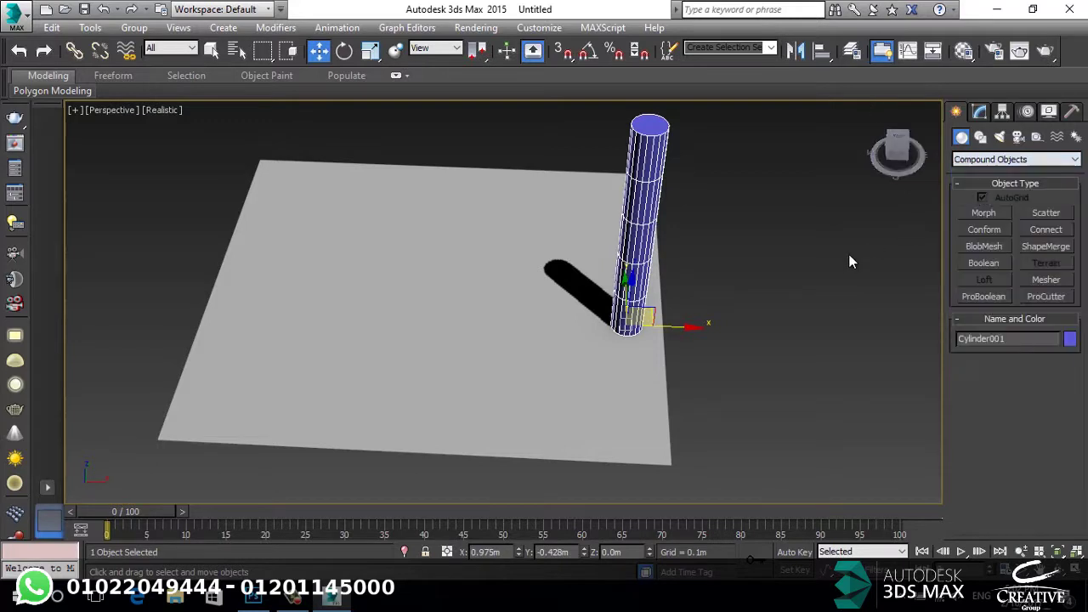
{"action": "left_click", "coordinate": [1054, 214]}
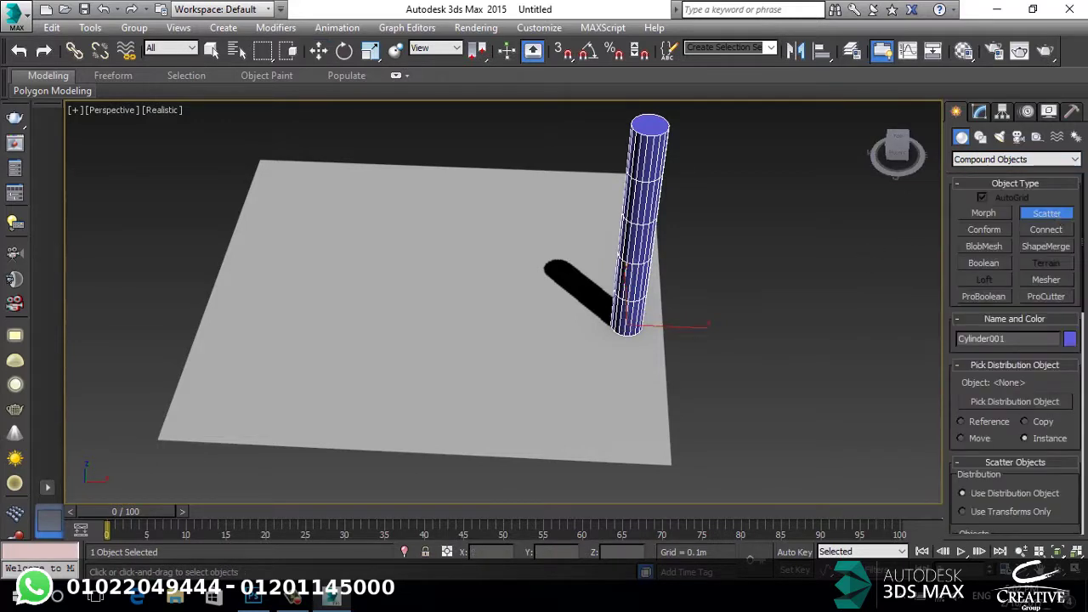
{"action": "scroll", "coordinate": [1086, 263], "scroll_direction": "down", "scroll_amount": 3}
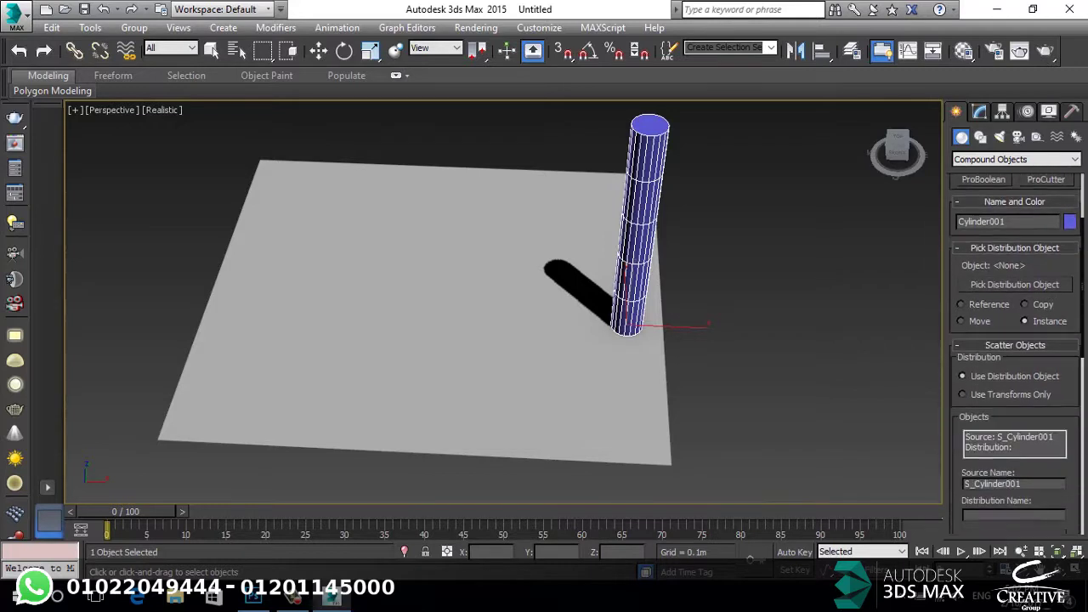
{"action": "left_click", "coordinate": [1051, 291]}
{"action": "left_click", "coordinate": [302, 316]}
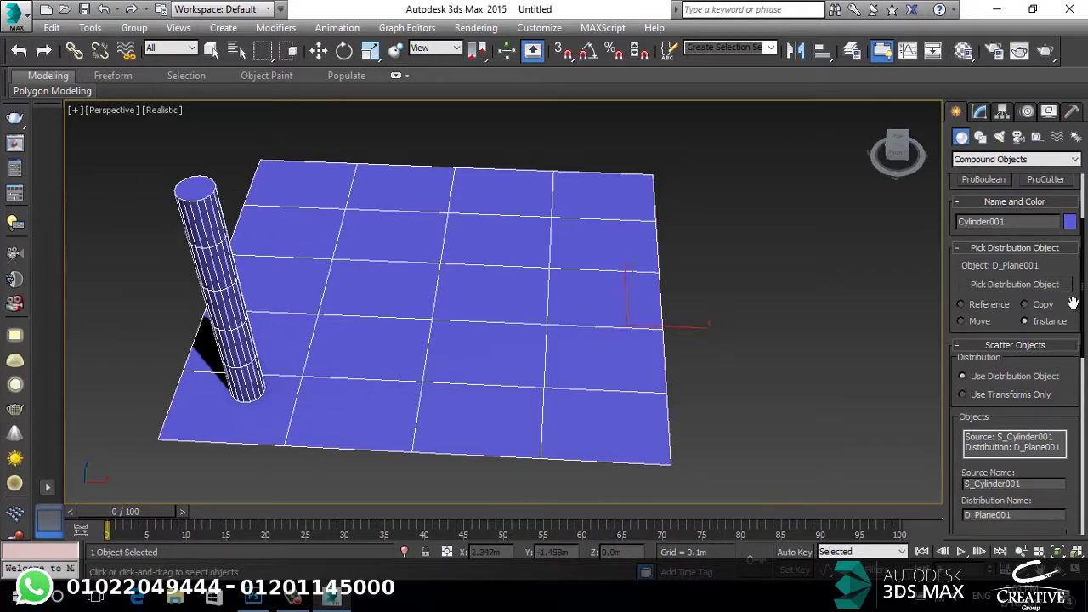
Set the scatter's source object to 10 duplicates with a base scale of about 74.1%.
{"action": "left_click_drag", "start_coordinate": [1084, 302], "coordinate": [1084, 385]}
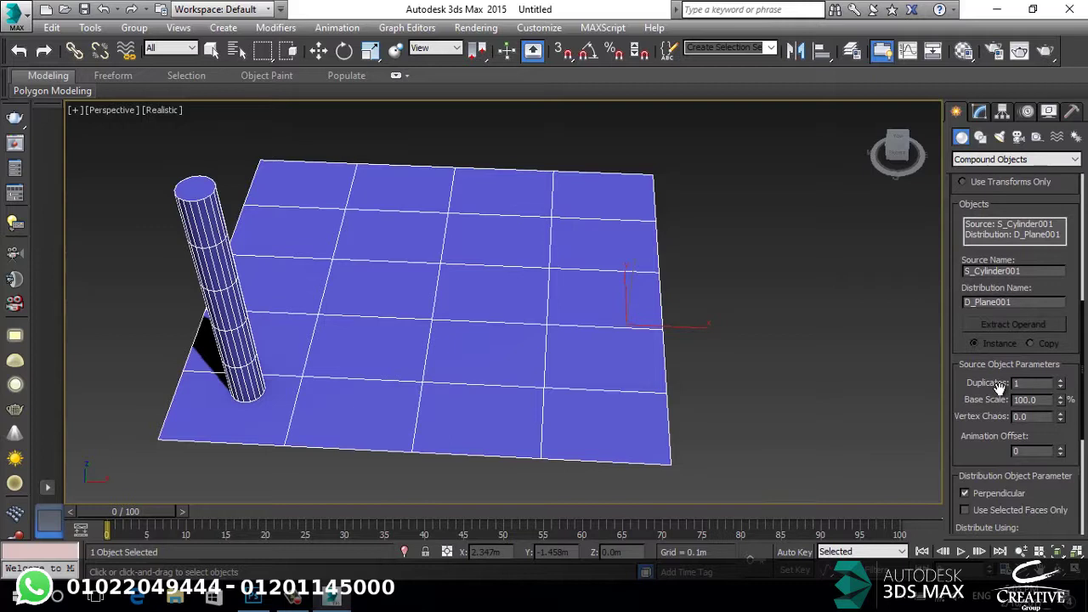
{"action": "left_click_drag", "start_coordinate": [1060, 388], "coordinate": [1065, 385]}
{"action": "middle_click_drag", "start_coordinate": [425, 369], "coordinate": [609, 293]}
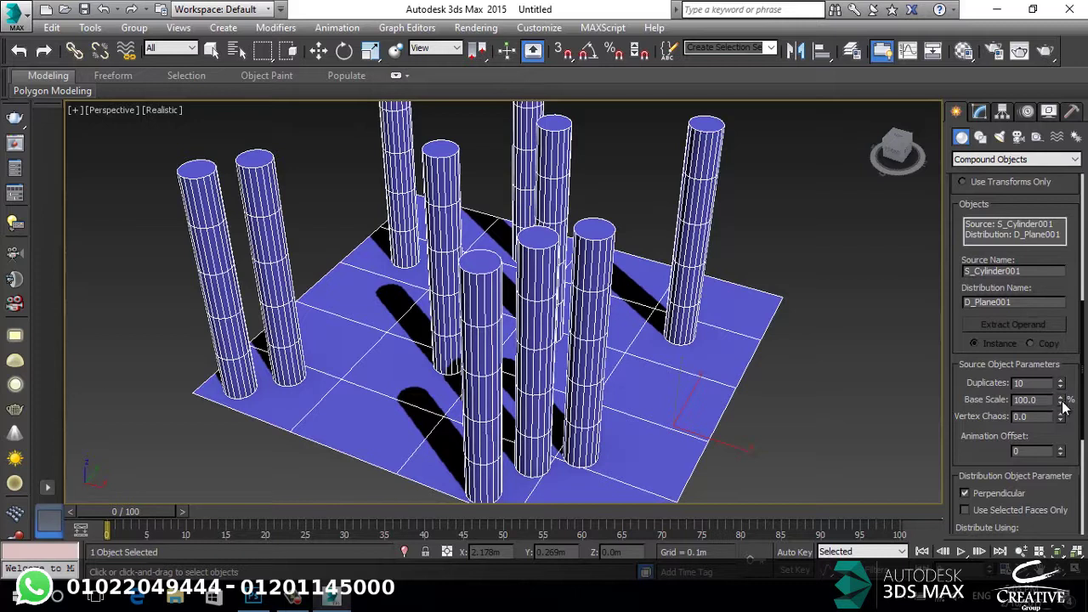
{"action": "left_click_drag", "start_coordinate": [1061, 408], "coordinate": [1055, 34]}
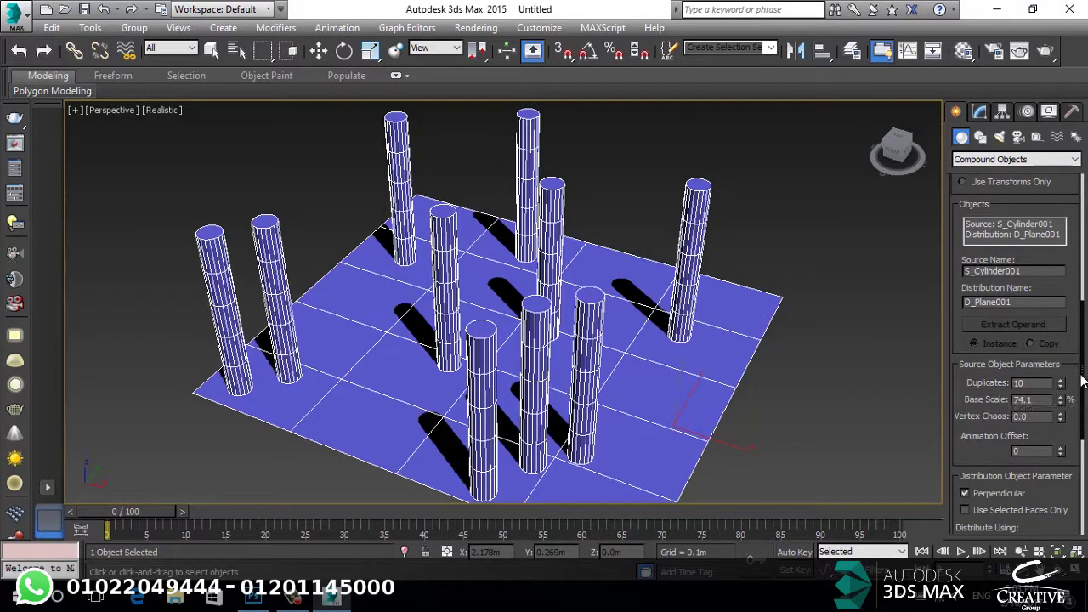
Try the Random Faces distribution for the scattered cylinders and change it to Along Edges.
{"action": "left_click_drag", "start_coordinate": [1085, 383], "coordinate": [1085, 473]}
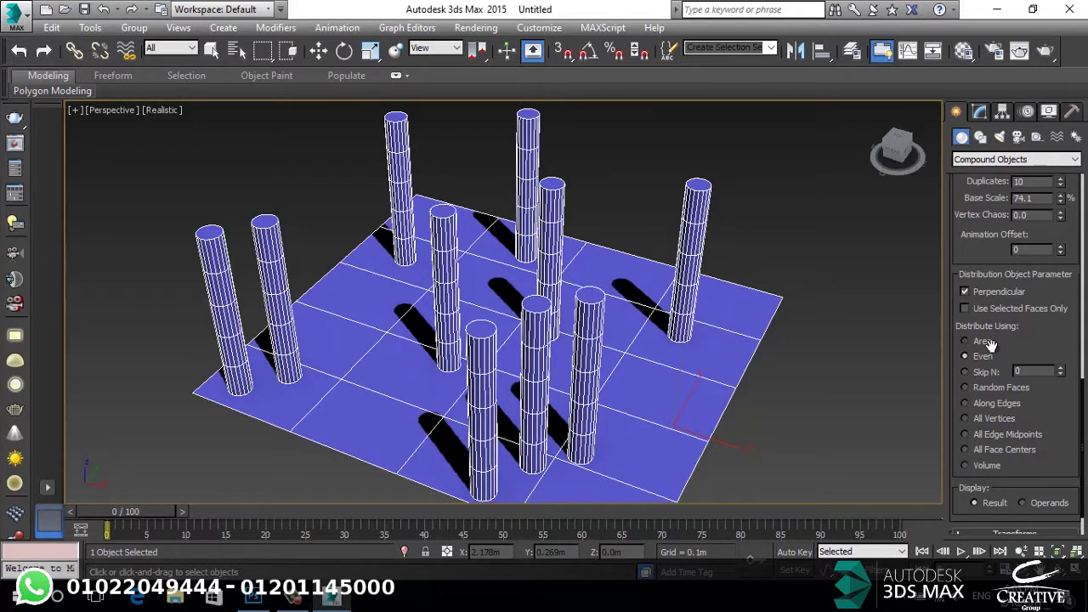
{"action": "left_click", "coordinate": [996, 388]}
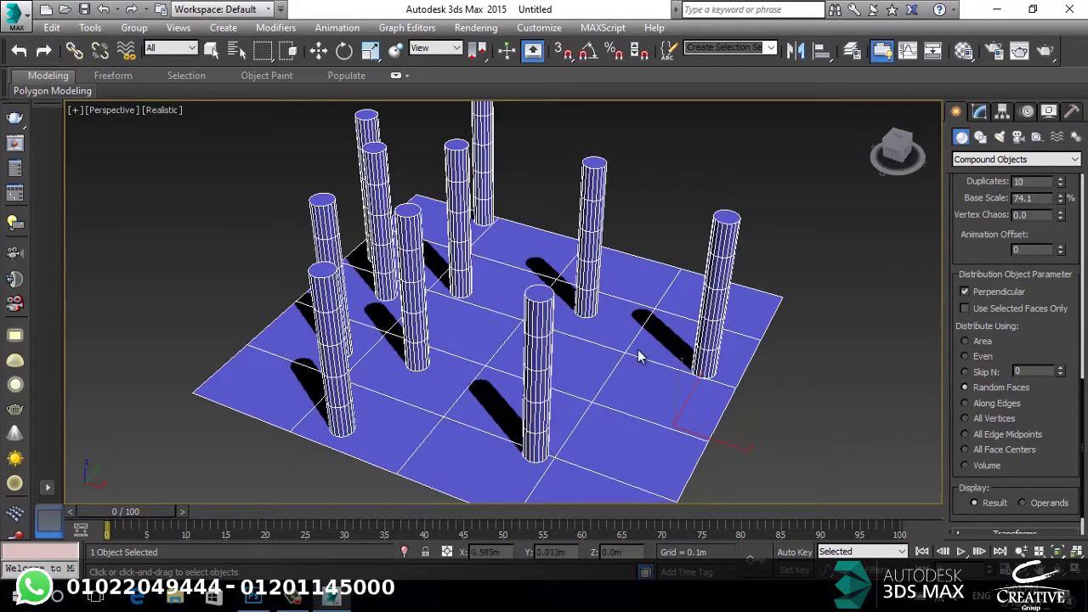
{"action": "left_click", "coordinate": [982, 403]}
Examine in the wireframe top view how the scattered cylinders sit along the plane's edges.
{"action": "middle_click_drag", "start_coordinate": [496, 315], "coordinate": [459, 303]}
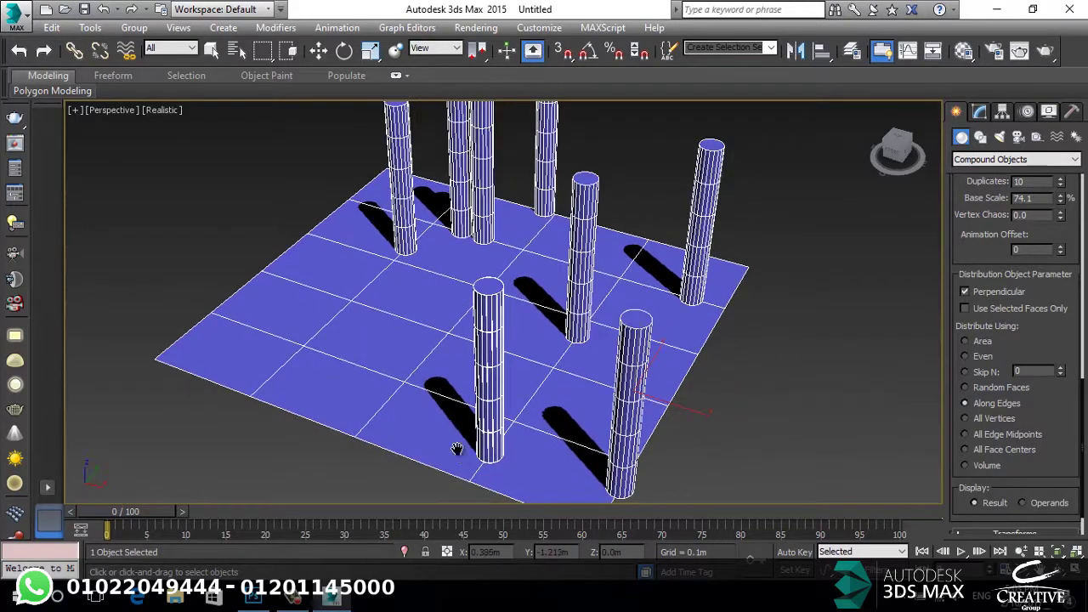
{"action": "middle_click_drag", "start_coordinate": [458, 449], "coordinate": [474, 437]}
{"action": "scroll", "coordinate": [476, 435], "scroll_direction": "up", "scroll_amount": 3}
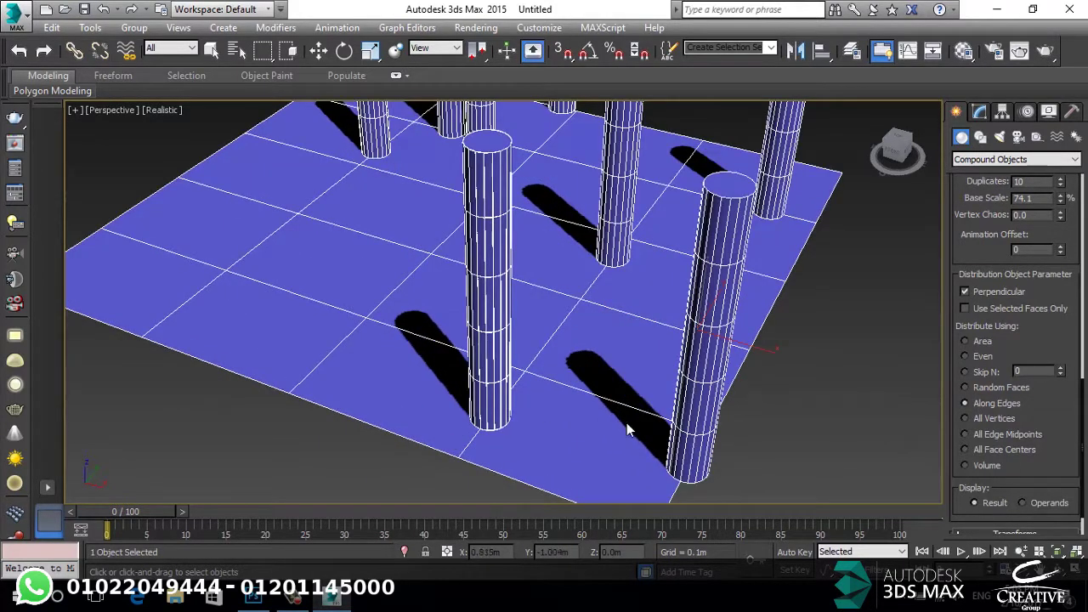
{"action": "key", "text": "t"}
{"action": "key", "text": "z"}
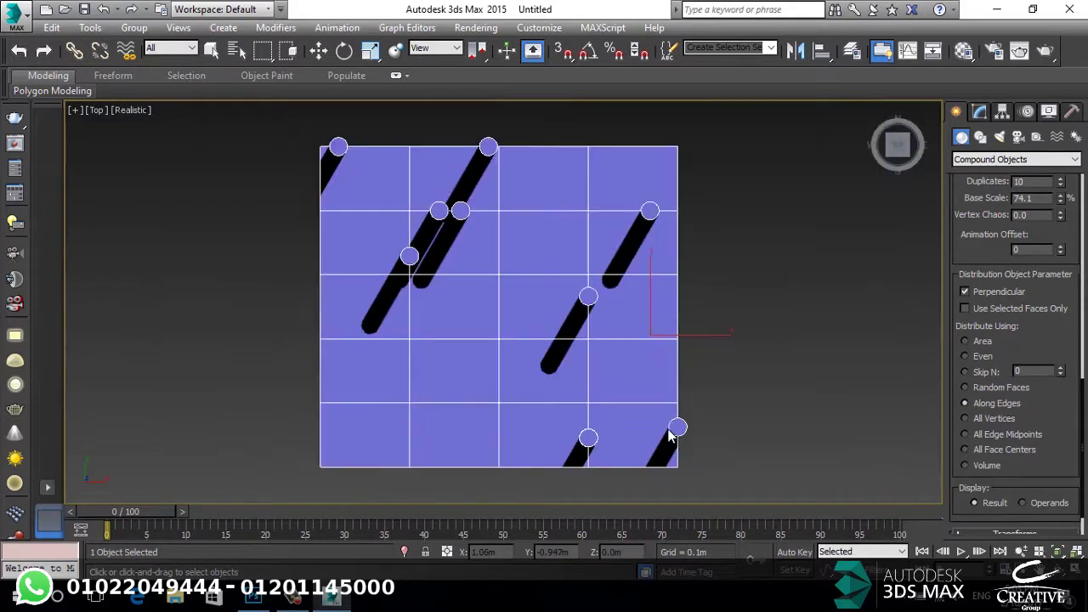
{"action": "key", "text": "F3"}
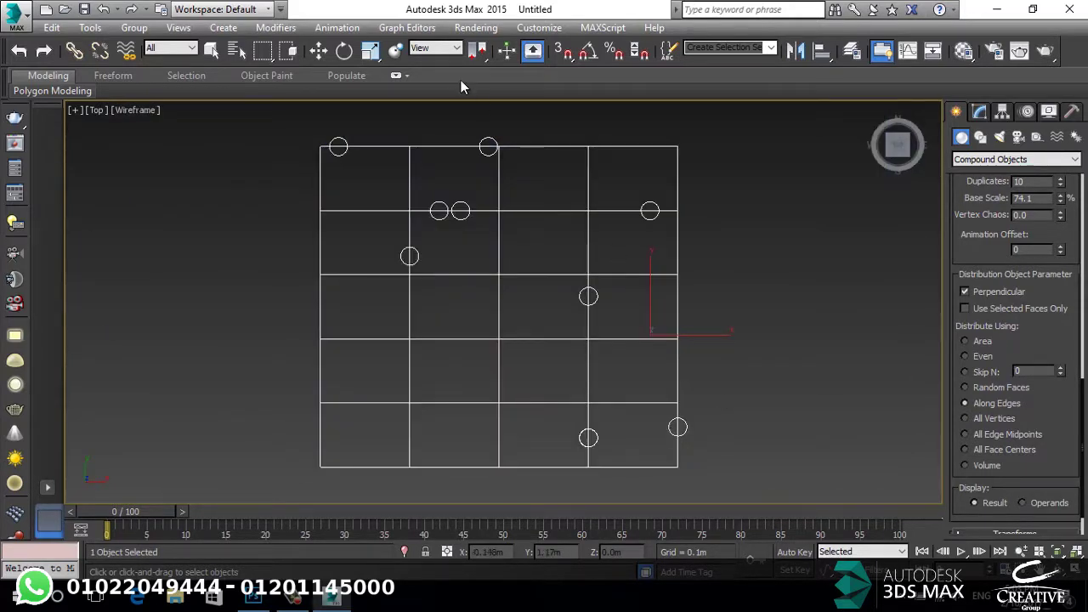
{"action": "scroll", "coordinate": [473, 170], "scroll_direction": "up", "scroll_amount": 4}
{"action": "scroll", "coordinate": [399, 213], "scroll_direction": "down", "scroll_amount": 4}
{"action": "middle_click_drag", "start_coordinate": [593, 352], "coordinate": [624, 352]}
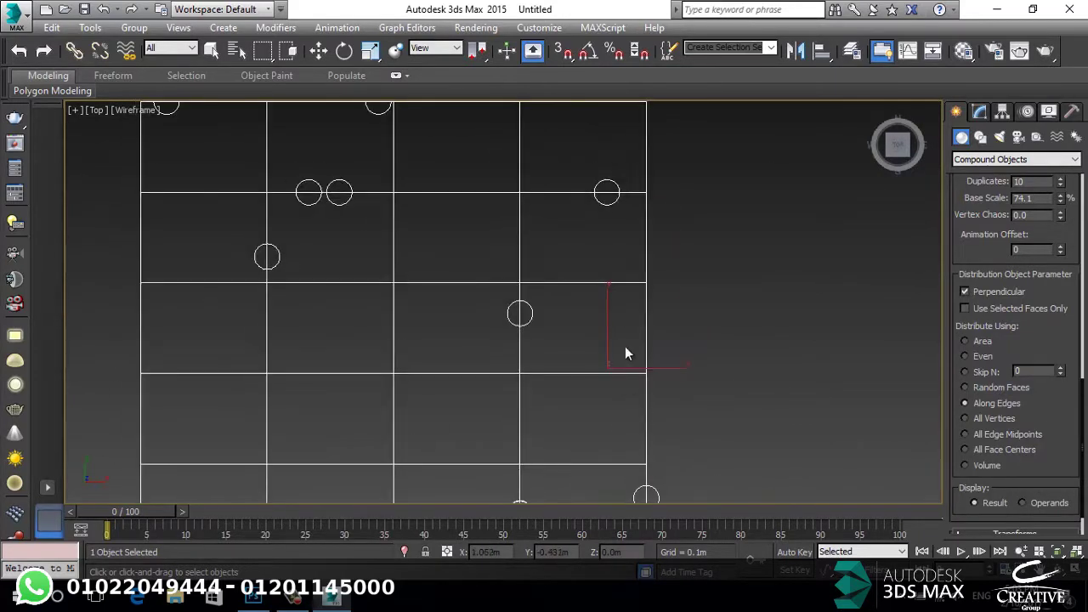
{"action": "scroll", "coordinate": [622, 255], "scroll_direction": "up", "scroll_amount": 2}
{"action": "scroll", "coordinate": [545, 255], "scroll_direction": "down", "scroll_amount": 4}
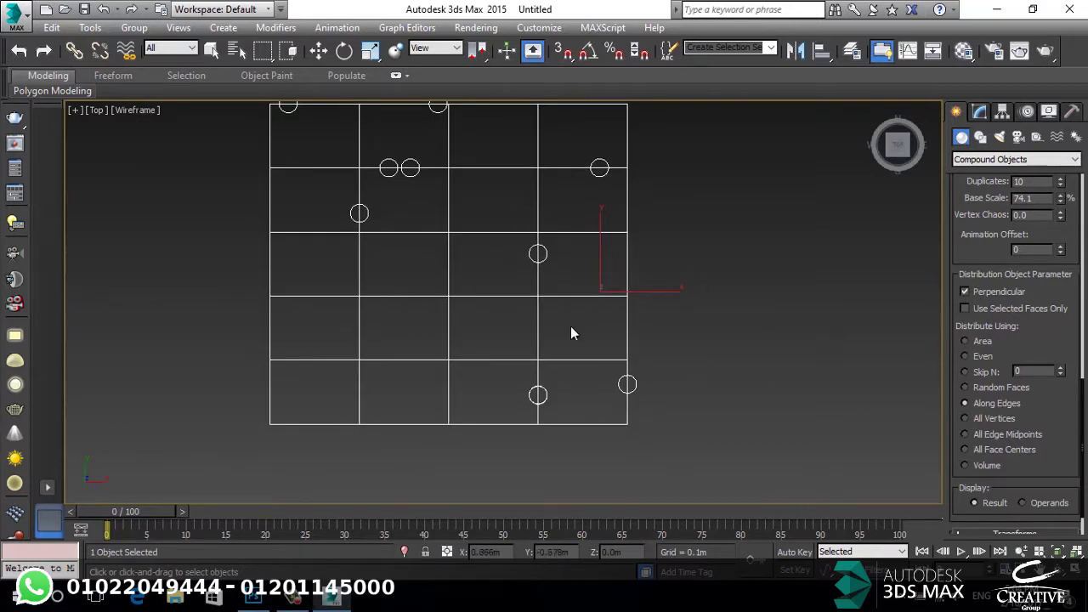
{"action": "middle_click_drag", "start_coordinate": [513, 319], "coordinate": [529, 307]}
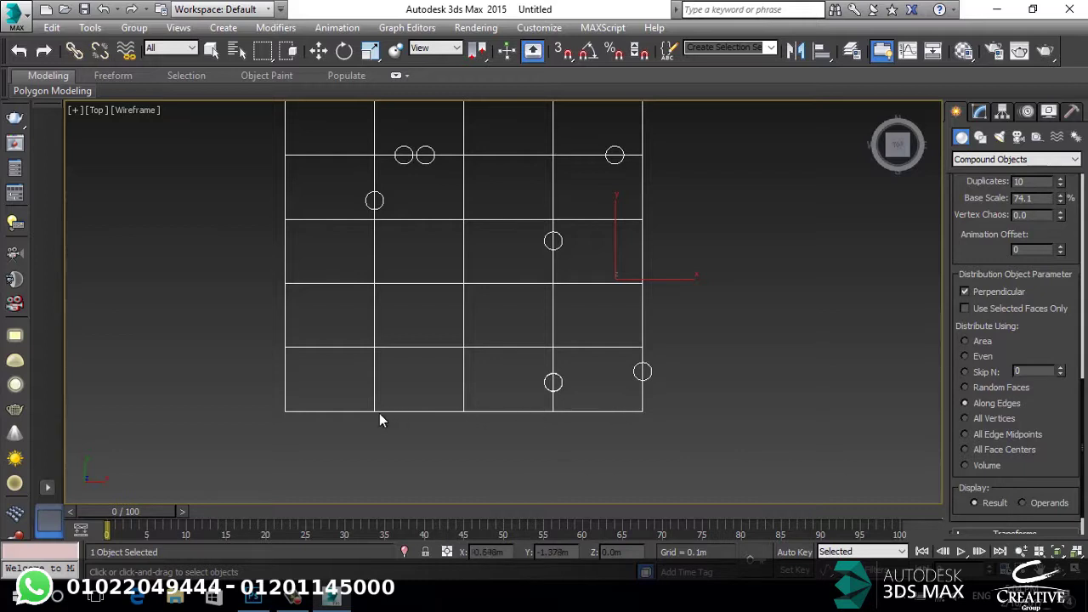
Distribute the scattered cylinders over All Vertices of the plane and check the arrangement shaded in perspective.
{"action": "middle_click_drag", "start_coordinate": [645, 314], "coordinate": [623, 381]}
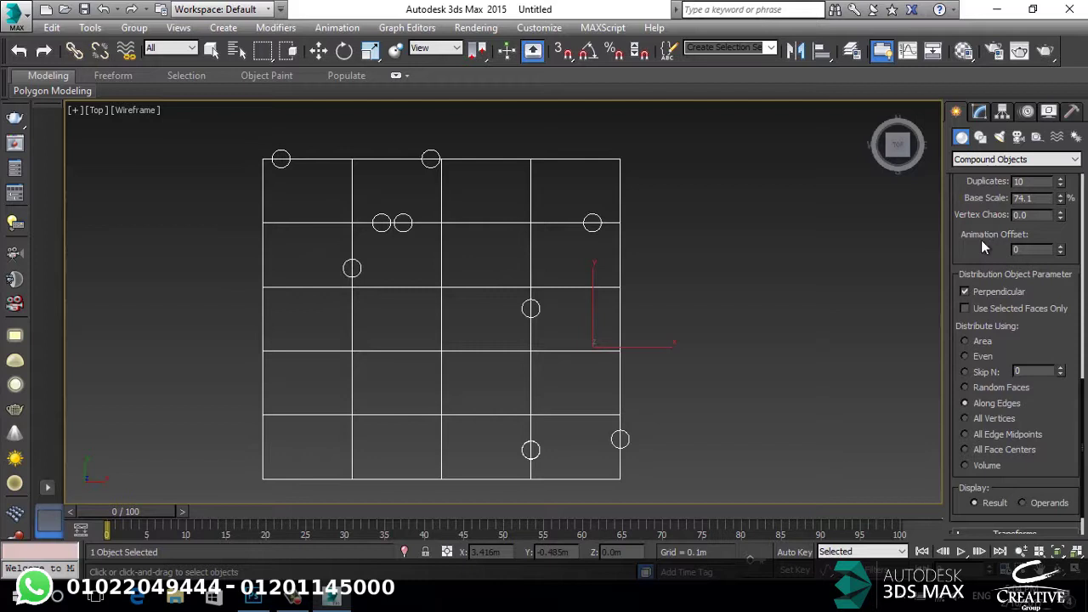
{"action": "left_click", "coordinate": [966, 403]}
{"action": "left_click", "coordinate": [981, 418]}
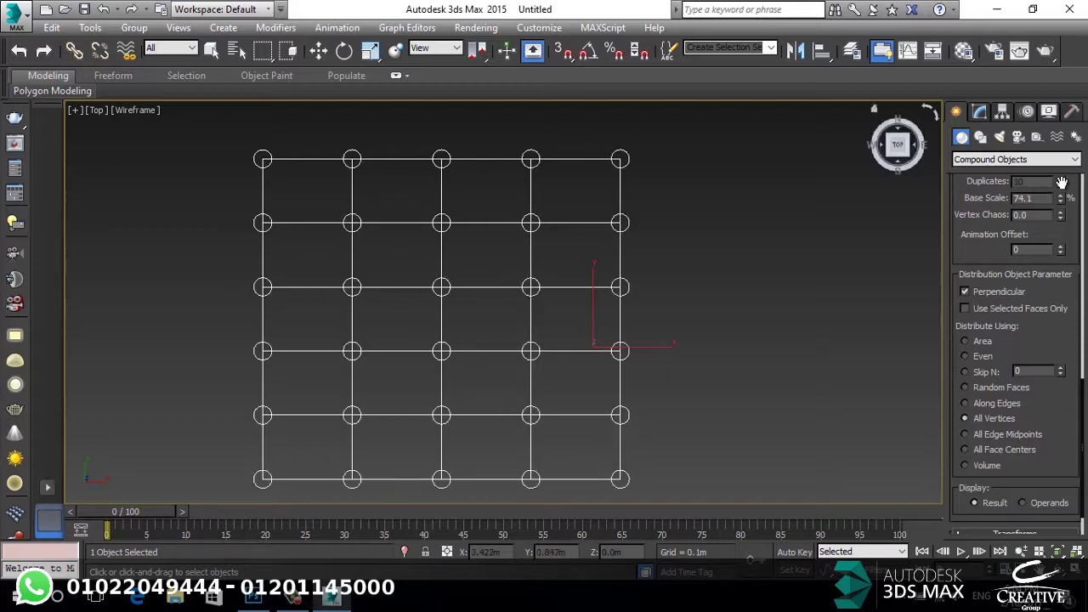
{"action": "scroll", "coordinate": [1061, 204], "scroll_direction": "up", "scroll_amount": 3}
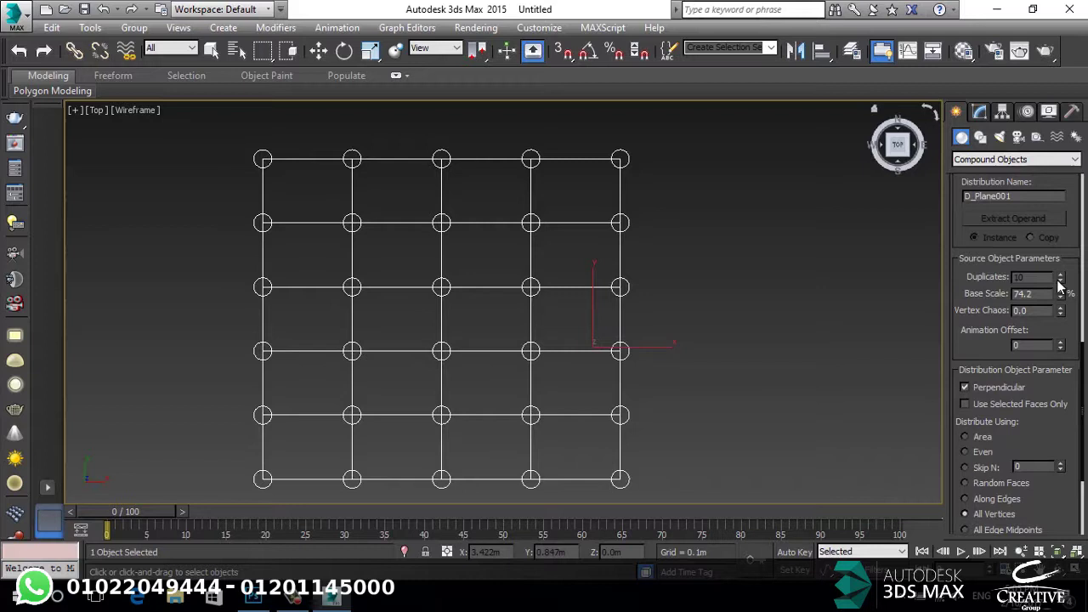
{"action": "scroll", "coordinate": [1038, 332], "scroll_direction": "down", "scroll_amount": 2}
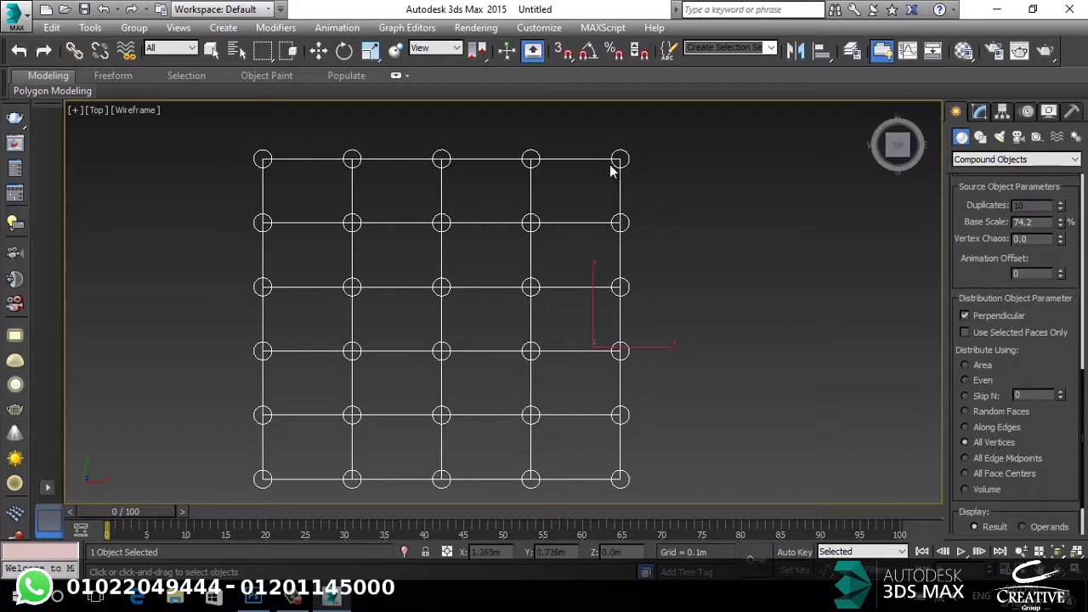
{"action": "middle_click_drag", "start_coordinate": [390, 306], "coordinate": [421, 204], "text": "alt"}
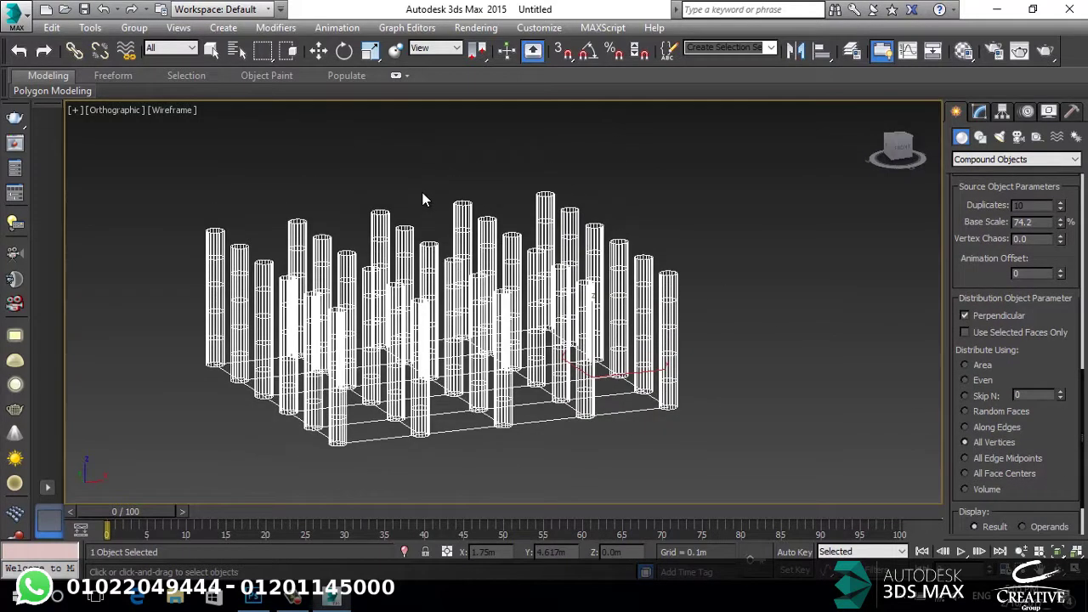
{"action": "key", "text": "F3"}
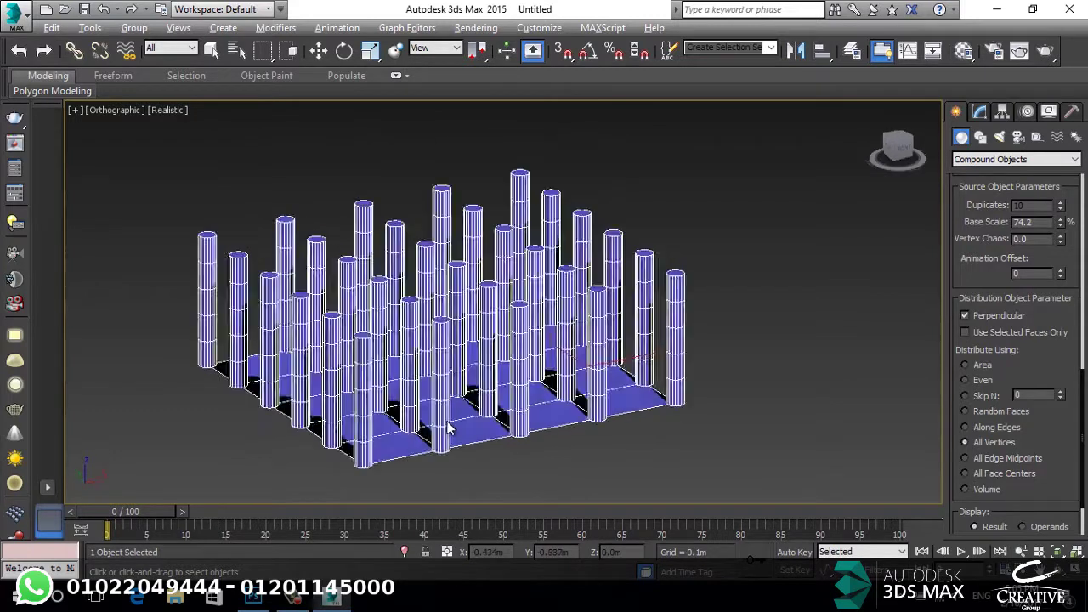
{"action": "key", "text": "p"}
{"action": "middle_click_drag", "start_coordinate": [333, 367], "coordinate": [387, 345], "text": "alt"}
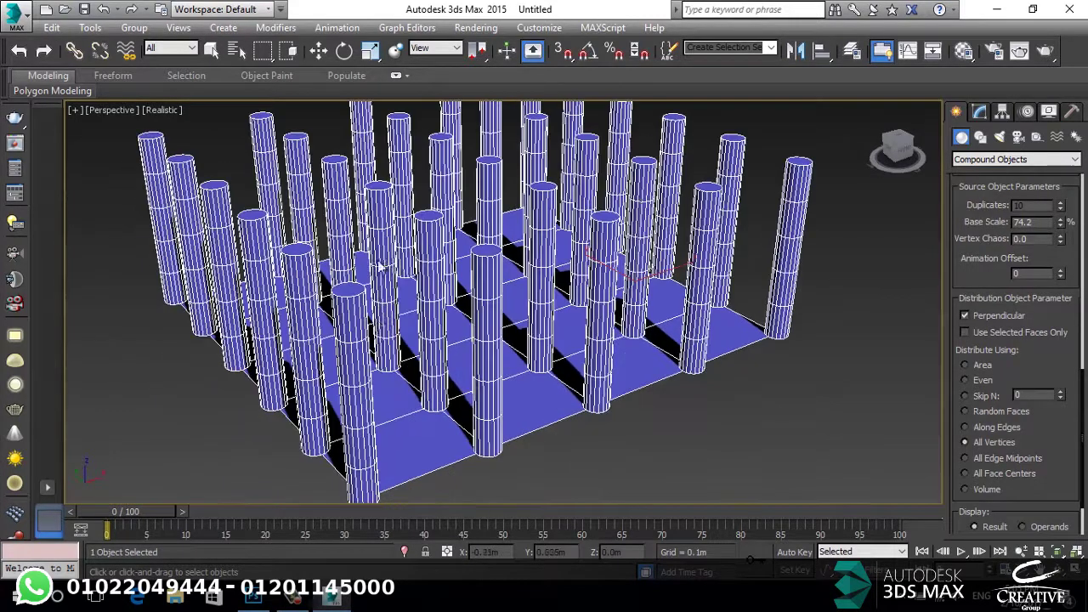
Distribute the scattered cylinders over All Edge Midpoints and check their placement in the wireframe top view and in perspective.
{"action": "left_click", "coordinate": [983, 461]}
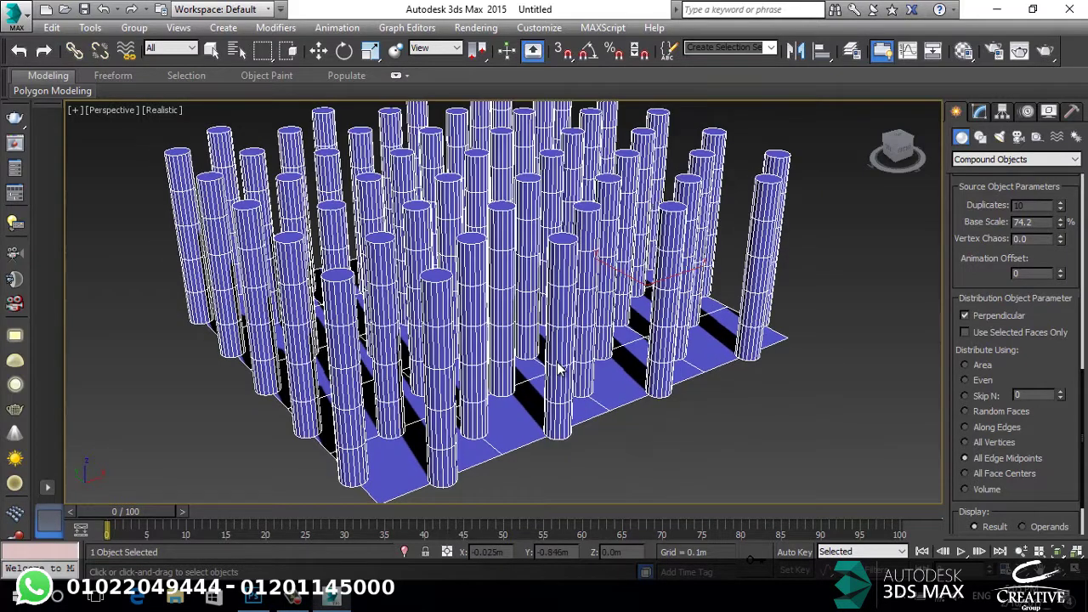
{"action": "key", "text": "t"}
{"action": "key", "text": "z"}
{"action": "key", "text": "F3"}
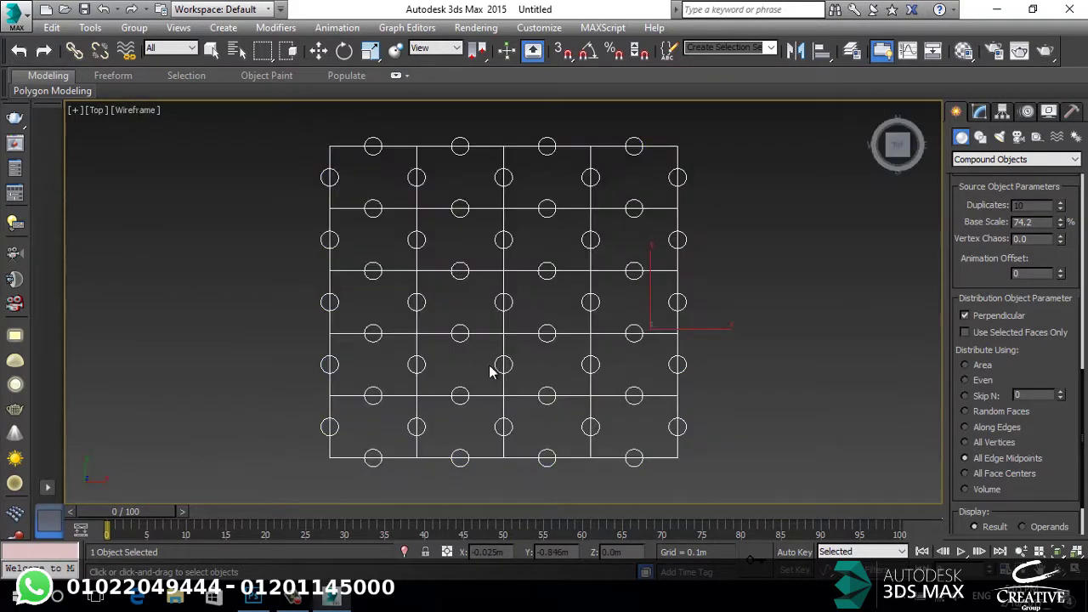
{"action": "scroll", "coordinate": [470, 240], "scroll_direction": "up", "scroll_amount": 3}
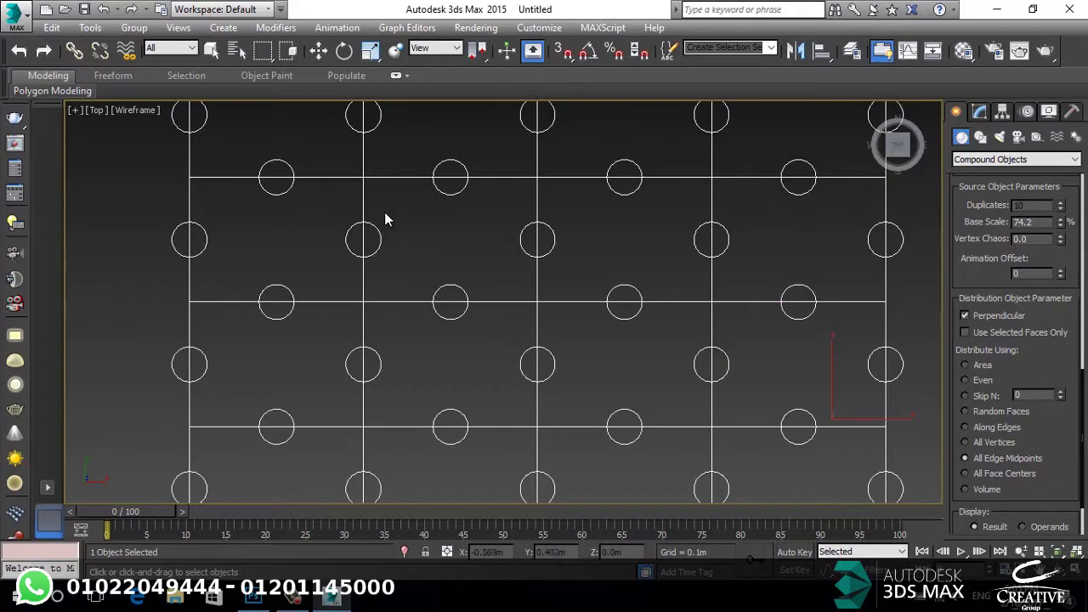
{"action": "scroll", "coordinate": [449, 299], "scroll_direction": "down", "scroll_amount": 3}
{"action": "middle_click_drag", "start_coordinate": [620, 400], "coordinate": [596, 327]}
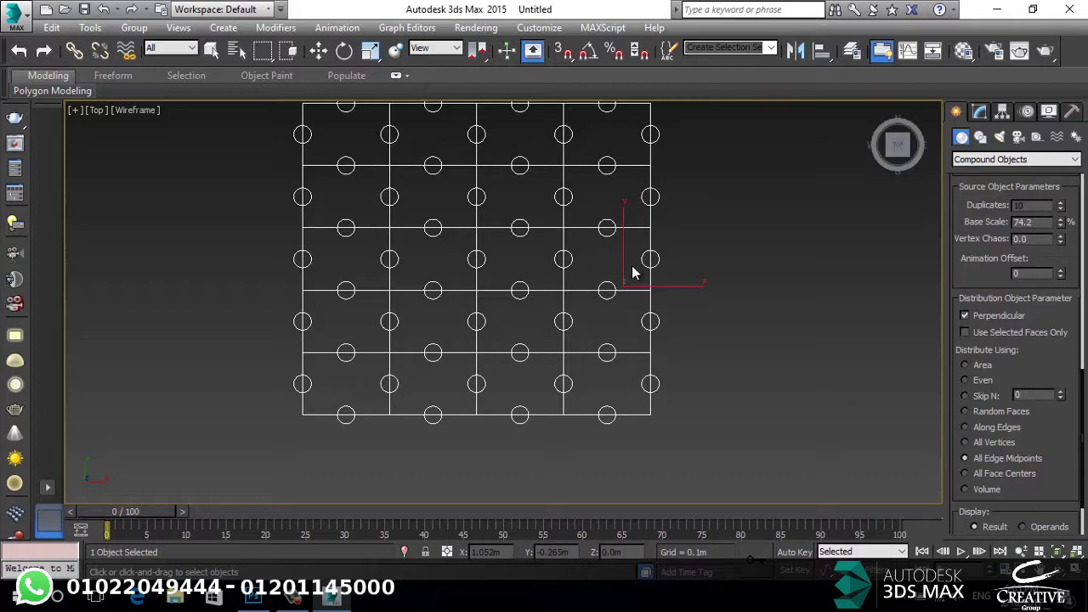
{"action": "middle_click_drag", "start_coordinate": [522, 352], "coordinate": [568, 251], "text": "alt"}
{"action": "key", "text": "p"}
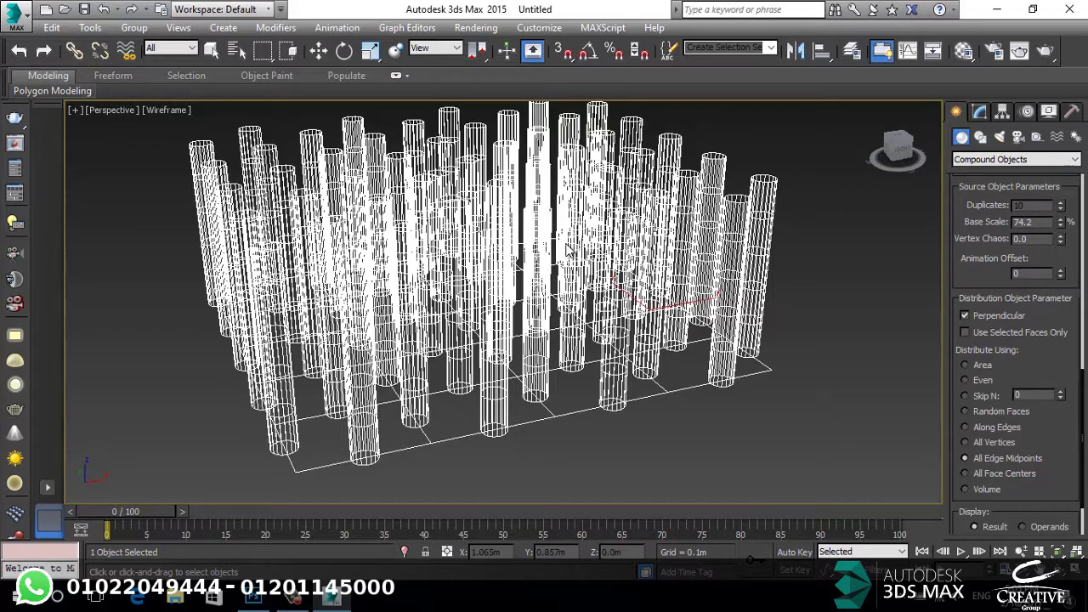
Delete the scatter object and the remaining plane, and switch the empty perspective view to shaded display.
{"action": "key", "text": "w"}
{"action": "scroll", "coordinate": [352, 272], "scroll_direction": "down", "scroll_amount": 5}
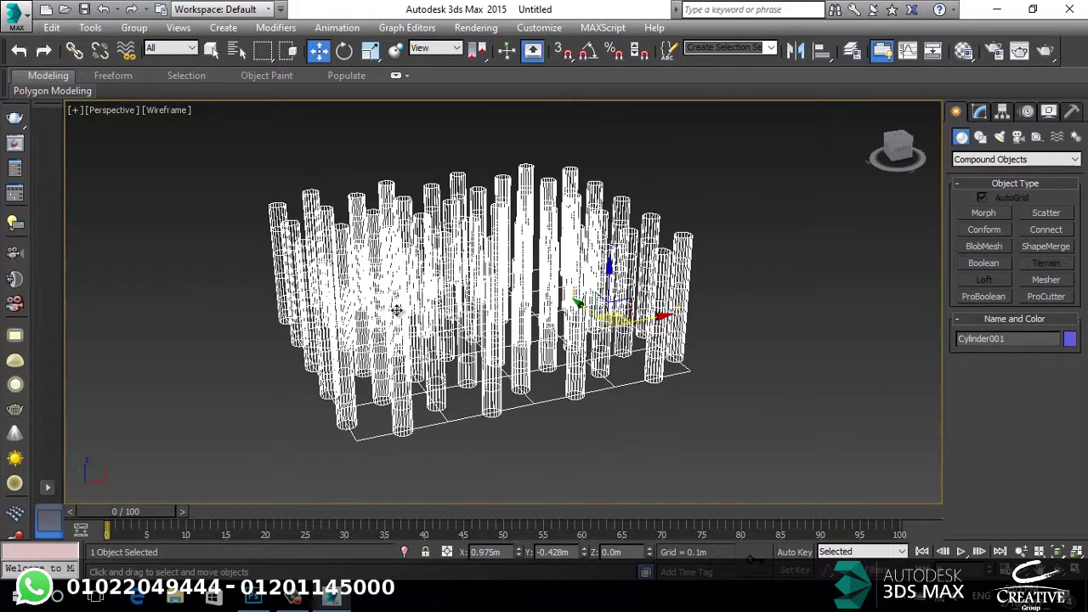
{"action": "key", "text": "Delete"}
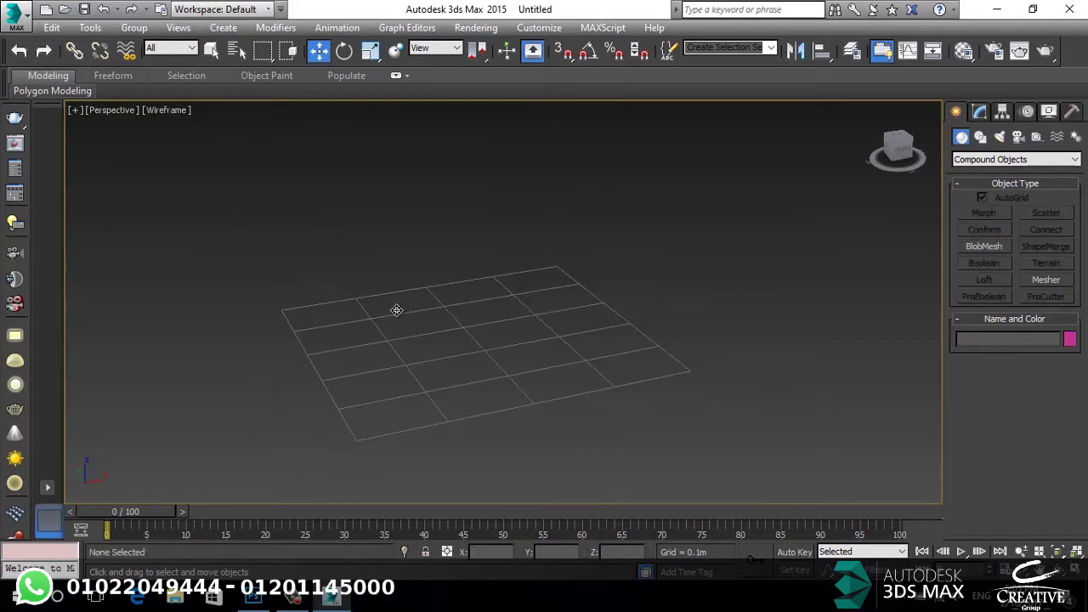
{"action": "left_click_drag", "start_coordinate": [635, 204], "coordinate": [525, 326]}
{"action": "key", "text": "Delete"}
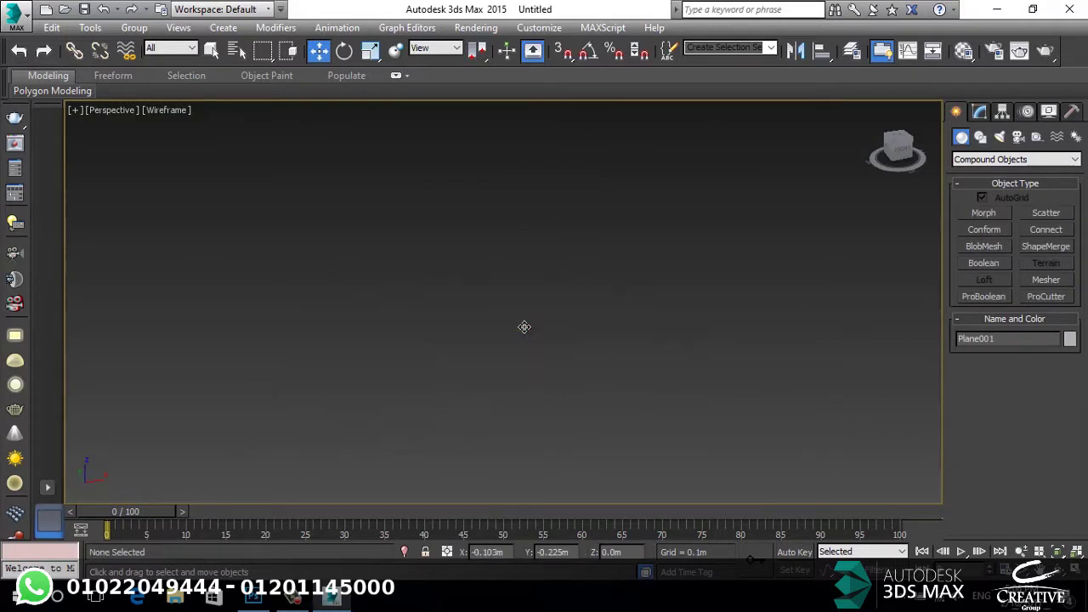
{"action": "key", "text": "F3"}
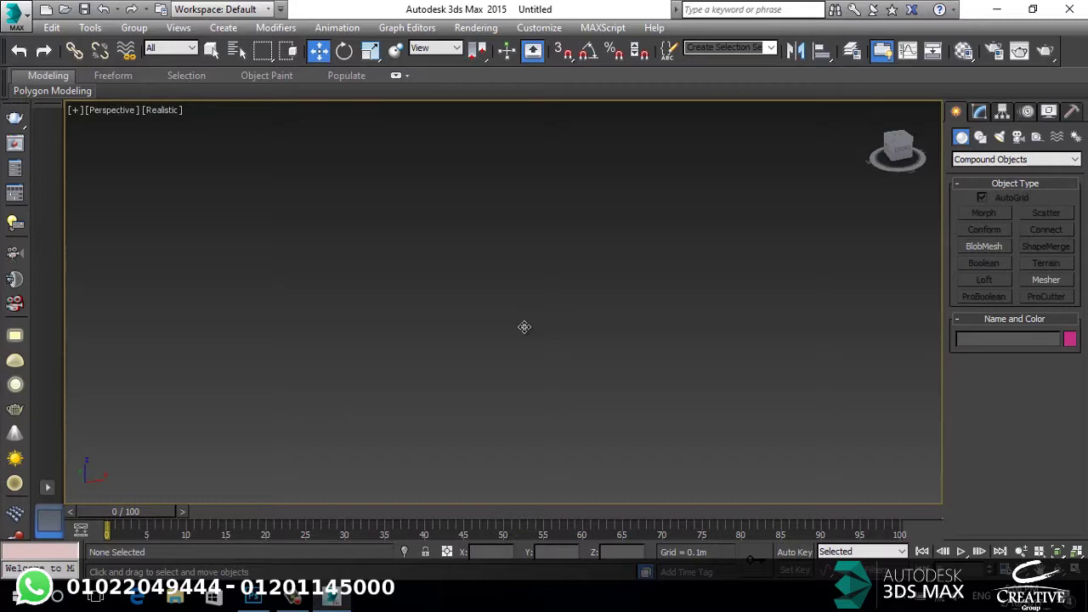
Create a box about 3.8 m long, 5.0 m wide and 0.42 m high, and shift it slightly across the ground.
{"action": "left_click", "coordinate": [1003, 160]}
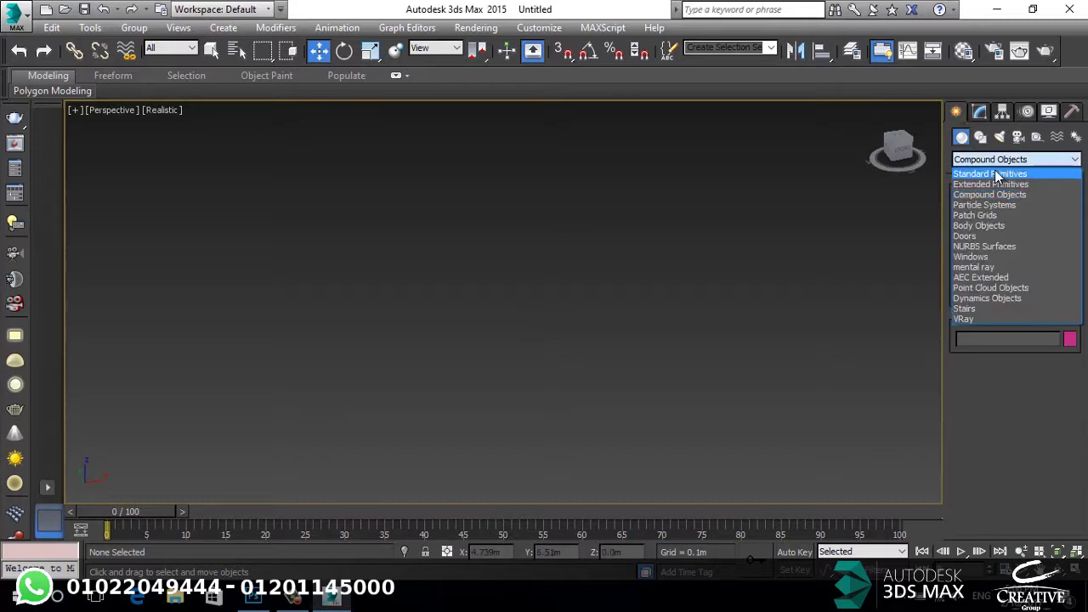
{"action": "left_click", "coordinate": [998, 175]}
{"action": "left_click", "coordinate": [986, 214]}
{"action": "left_click_drag", "start_coordinate": [582, 208], "coordinate": [121, 492]}
{"action": "left_click", "coordinate": [136, 455]}
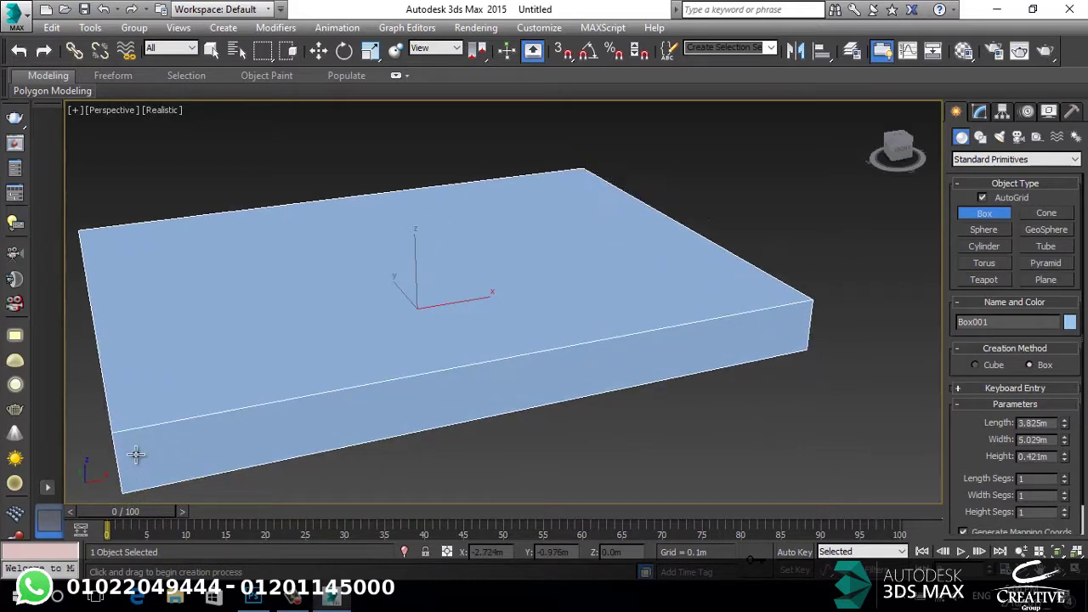
{"action": "key", "text": "w"}
{"action": "left_click_drag", "start_coordinate": [238, 357], "coordinate": [307, 361]}
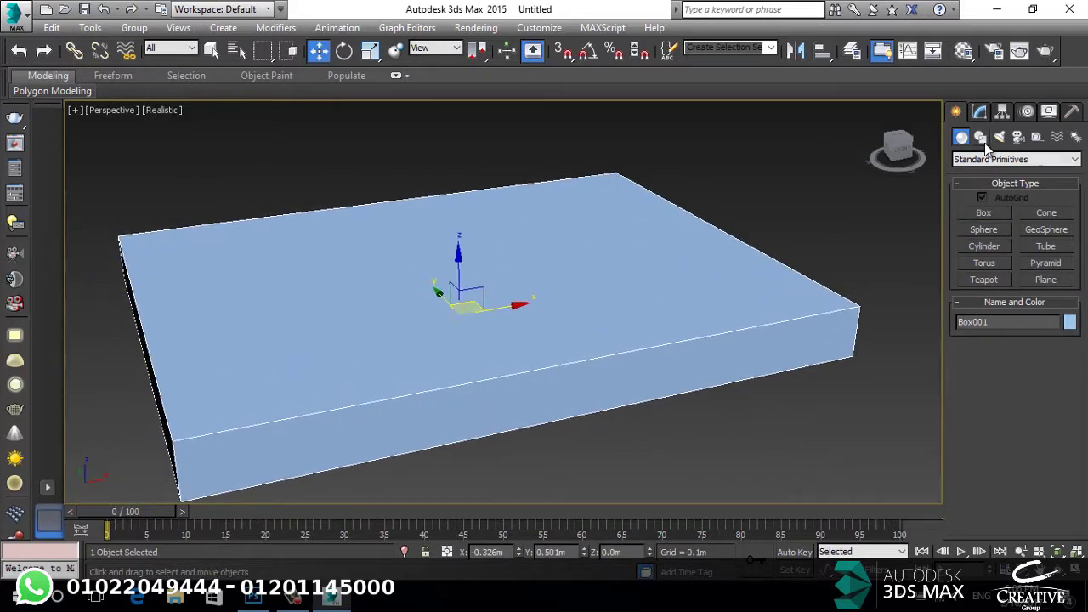
Set up a Text spline in Arial with the content "3ds max".
{"action": "left_click", "coordinate": [980, 137]}
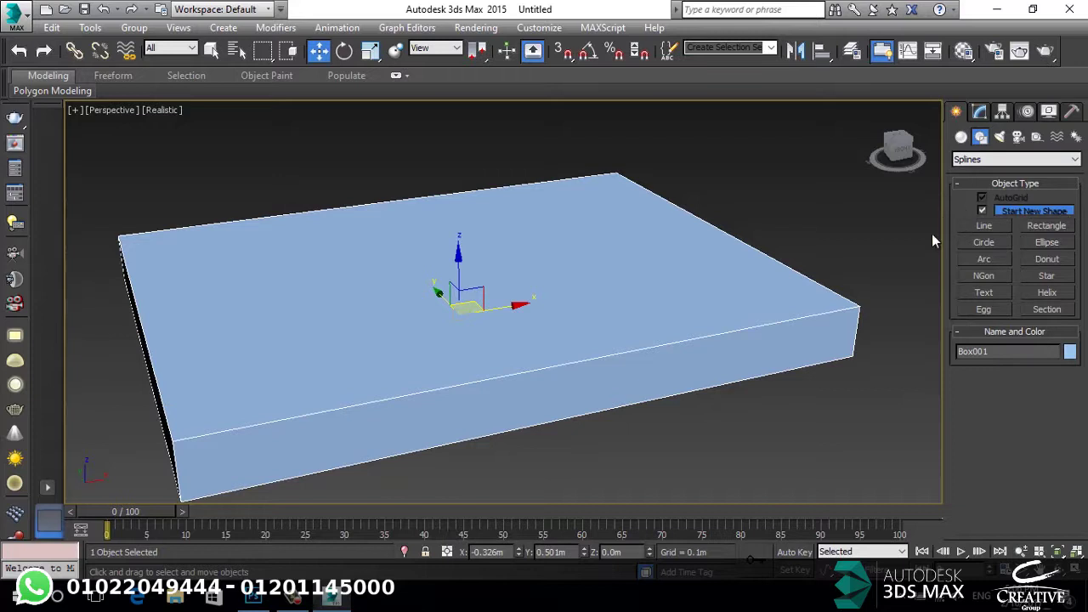
{"action": "left_click", "coordinate": [985, 293]}
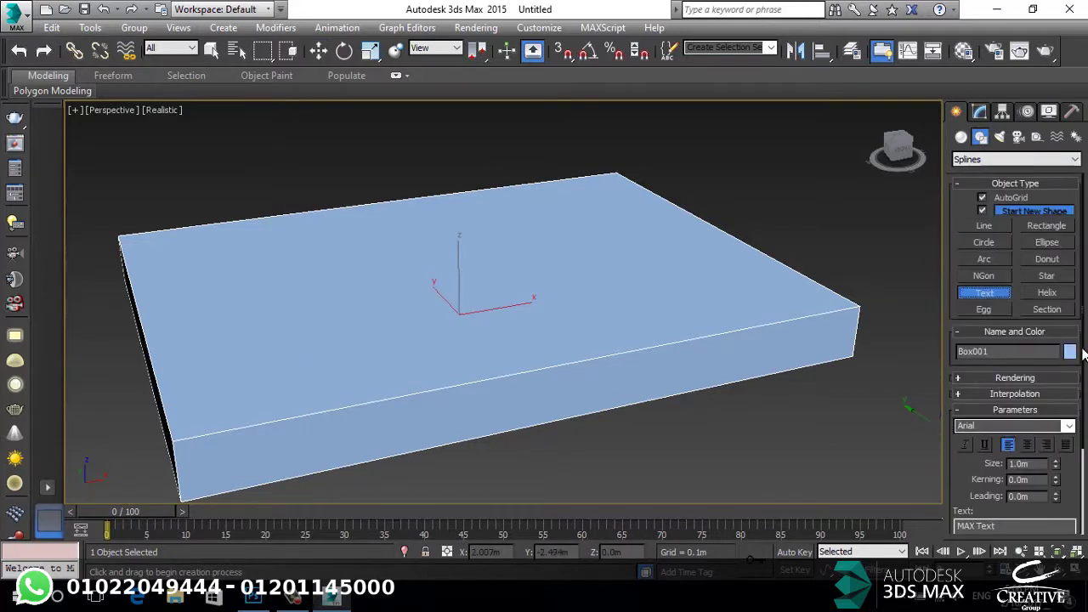
{"action": "scroll", "coordinate": [1084, 355], "scroll_direction": "down", "scroll_amount": 3}
{"action": "left_click_drag", "start_coordinate": [1003, 436], "coordinate": [909, 442]}
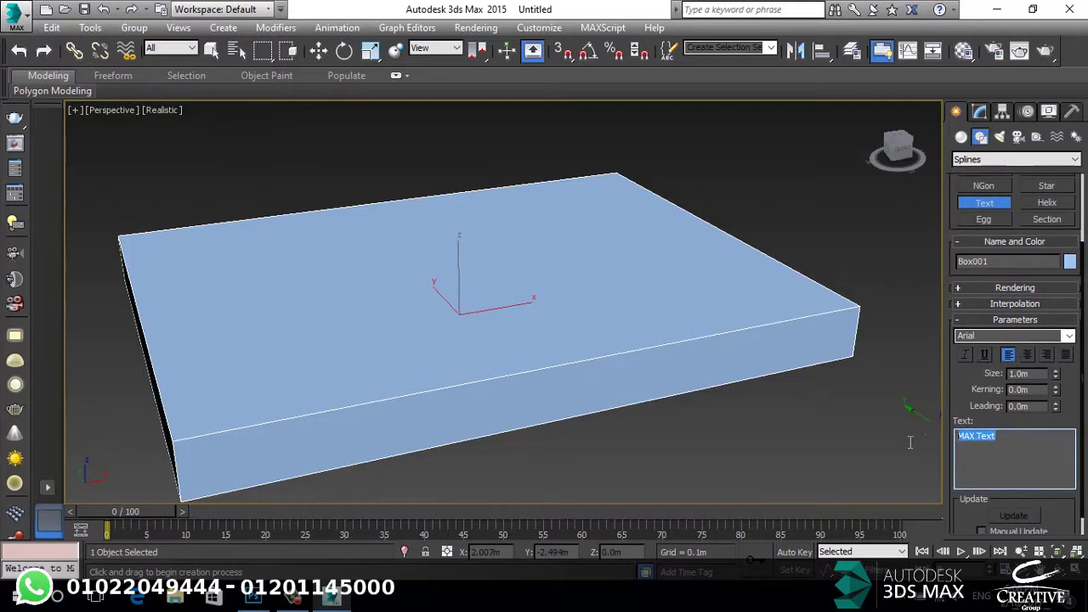
{"action": "type", "text": "4ds max"}
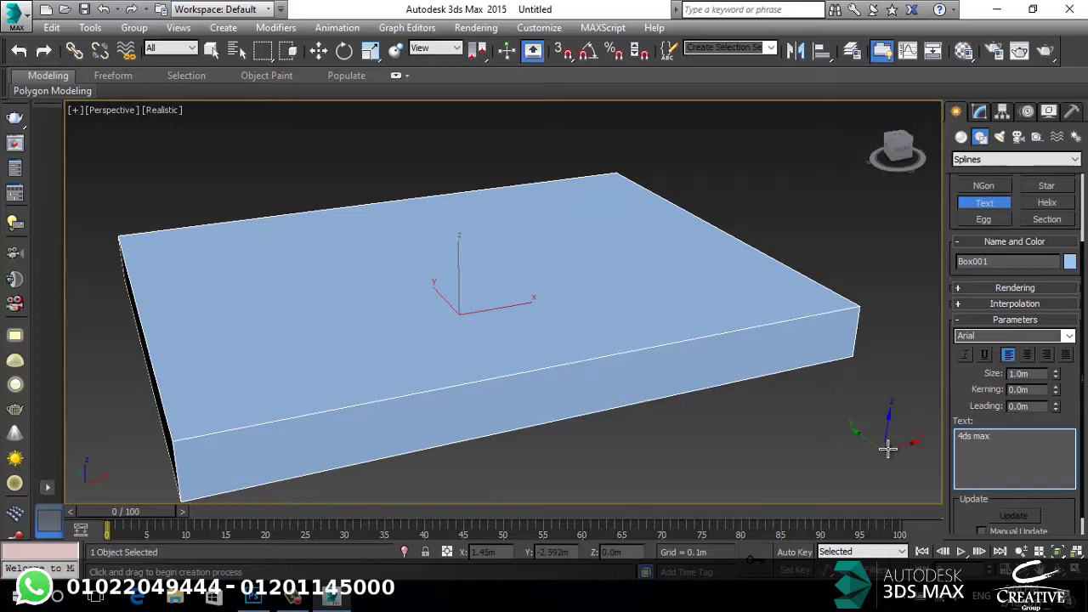
{"action": "type", "text": "3"}
{"action": "key", "text": "Return"}
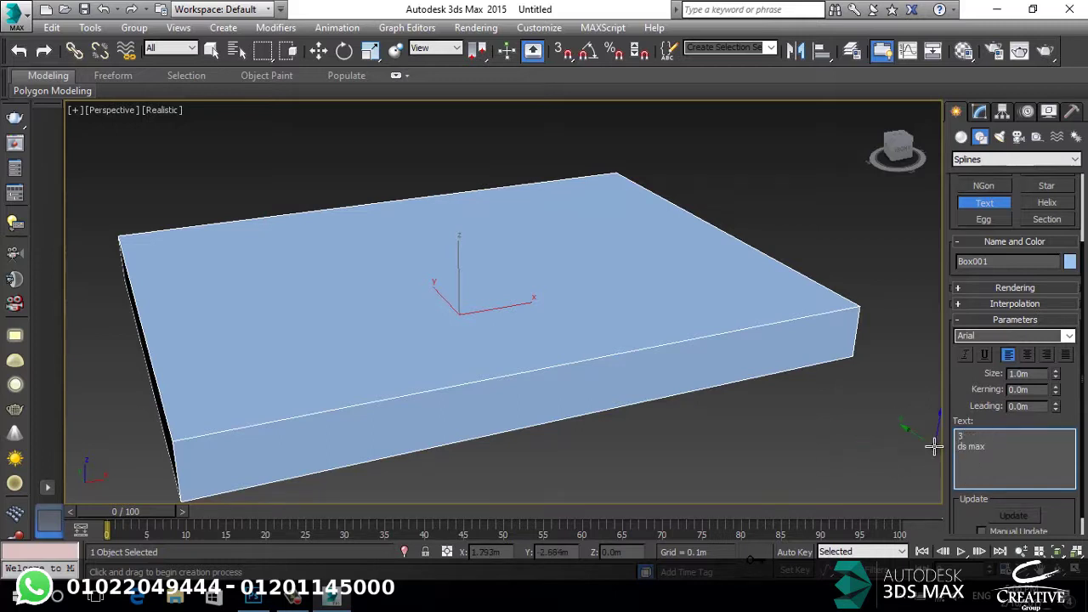
{"action": "key", "text": "BackSpace"}
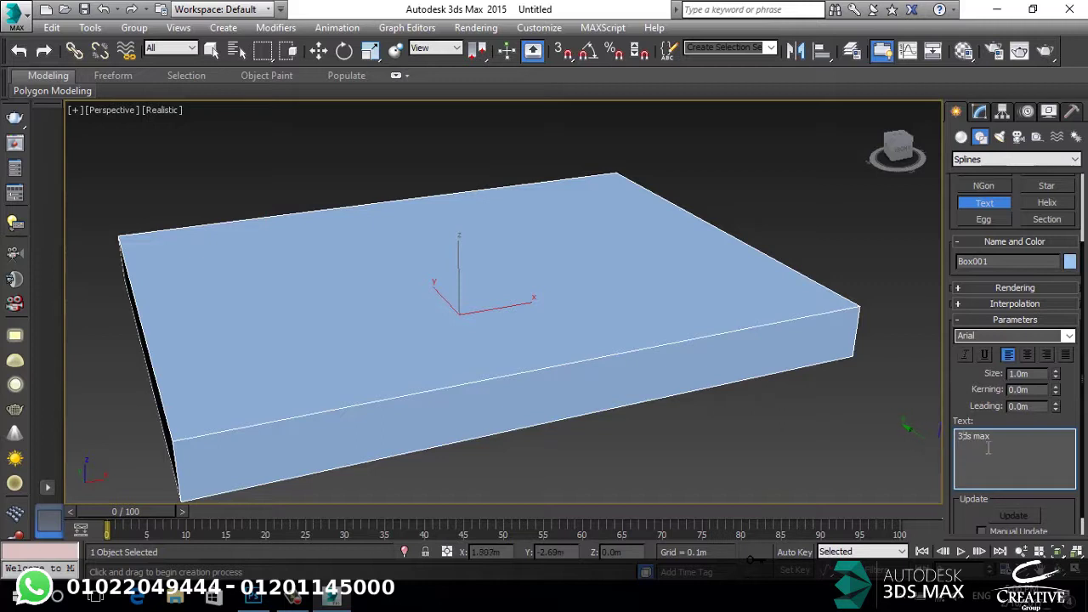
{"action": "left_click_drag", "start_coordinate": [1001, 437], "coordinate": [959, 437]}
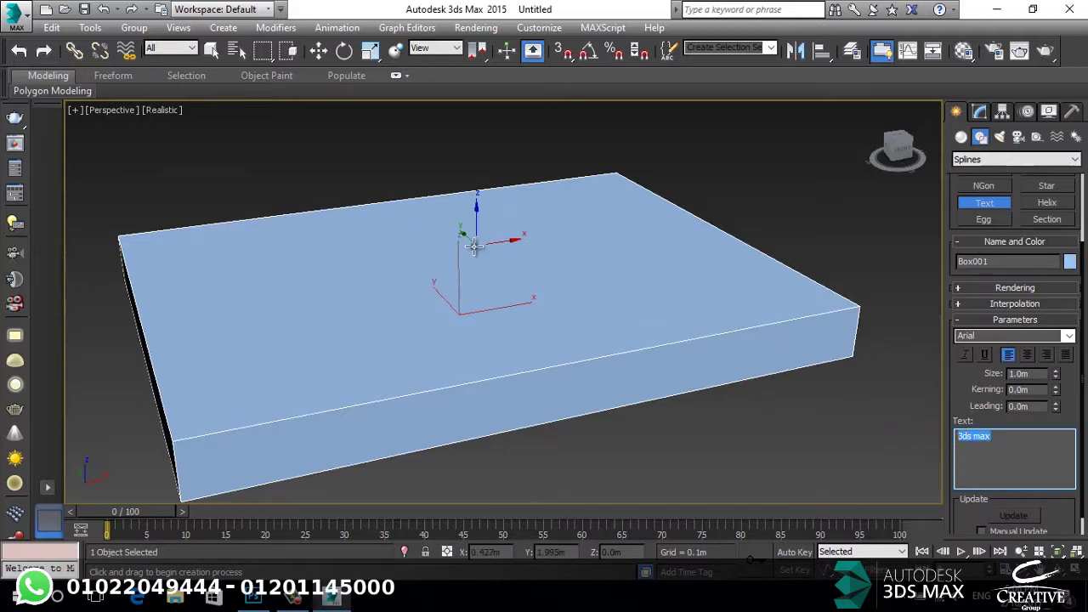
Place the "3ds max" text on the box's top face and raise it above the box to a height of about 1.15 m.
{"action": "left_click", "coordinate": [1080, 391]}
{"action": "scroll", "coordinate": [1080, 391], "scroll_direction": "down", "scroll_amount": 1}
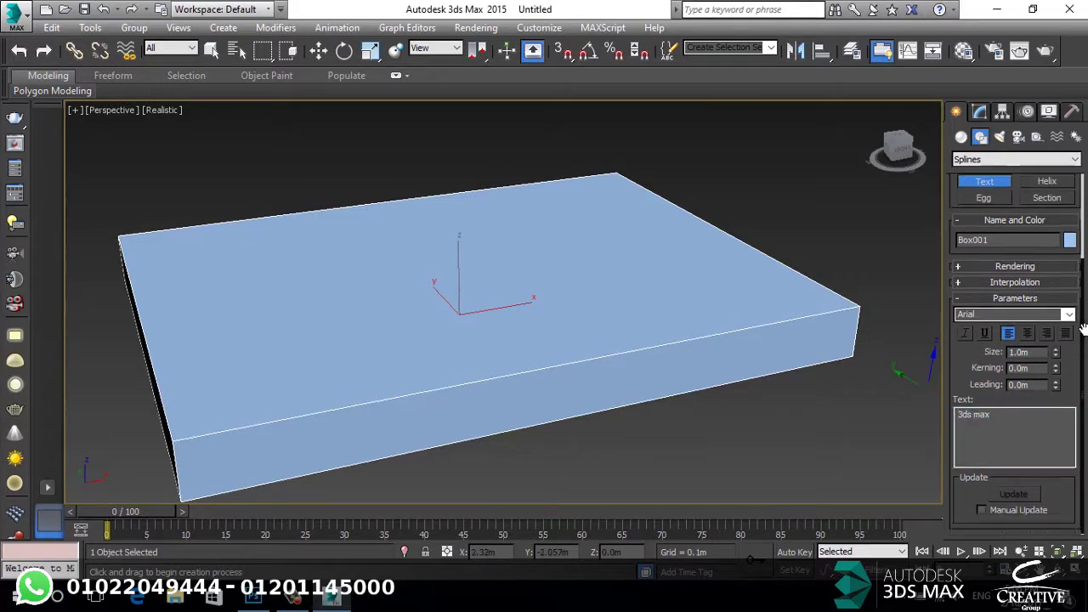
{"action": "scroll", "coordinate": [1085, 287], "scroll_direction": "up", "scroll_amount": 5}
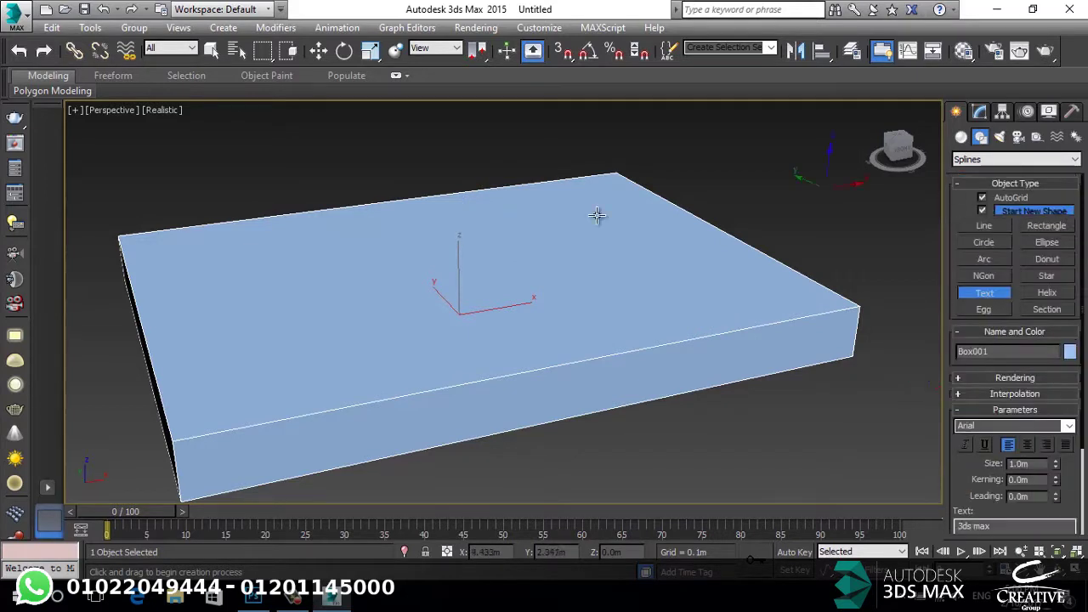
{"action": "left_click", "coordinate": [408, 287]}
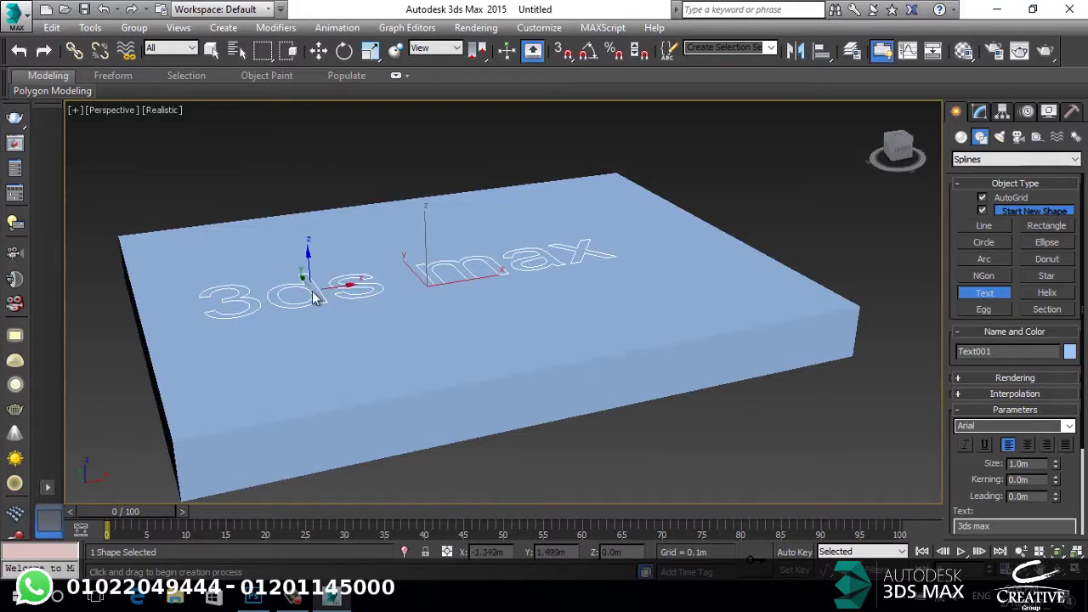
{"action": "key", "text": "w"}
{"action": "left_click", "coordinate": [407, 272]}
{"action": "middle_click_drag", "start_coordinate": [406, 272], "coordinate": [410, 233], "text": "alt"}
{"action": "left_click", "coordinate": [418, 248]}
{"action": "left_click_drag", "start_coordinate": [418, 248], "coordinate": [421, 162]}
{"action": "middle_click_drag", "start_coordinate": [388, 207], "coordinate": [401, 238], "text": "alt"}
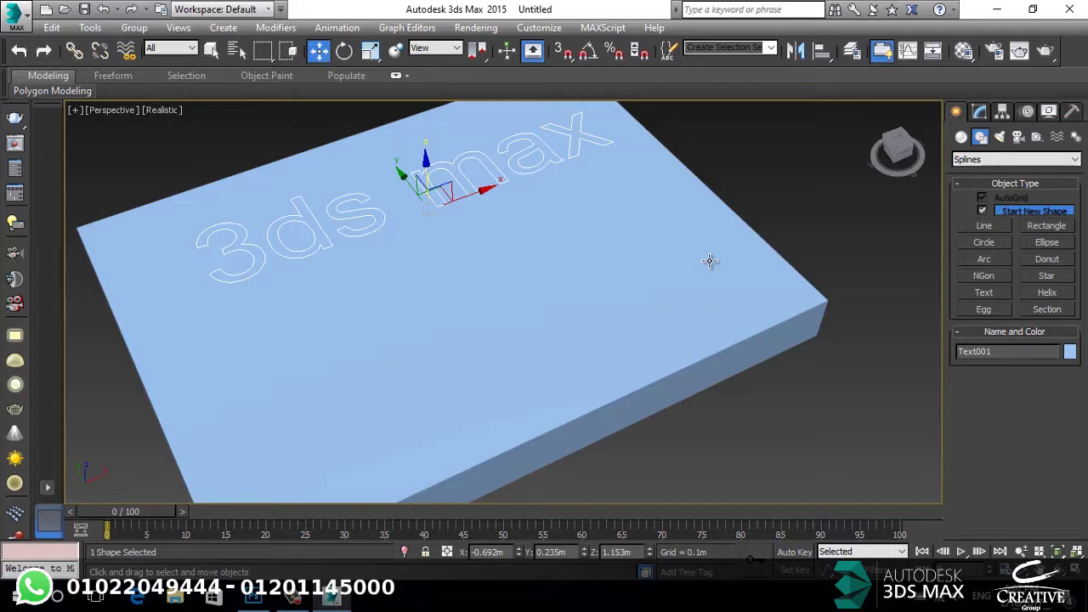
ShapeMerge the raised "3ds max" text onto the box's top face, using the Move option for the picked shape.
{"action": "left_click", "coordinate": [660, 275]}
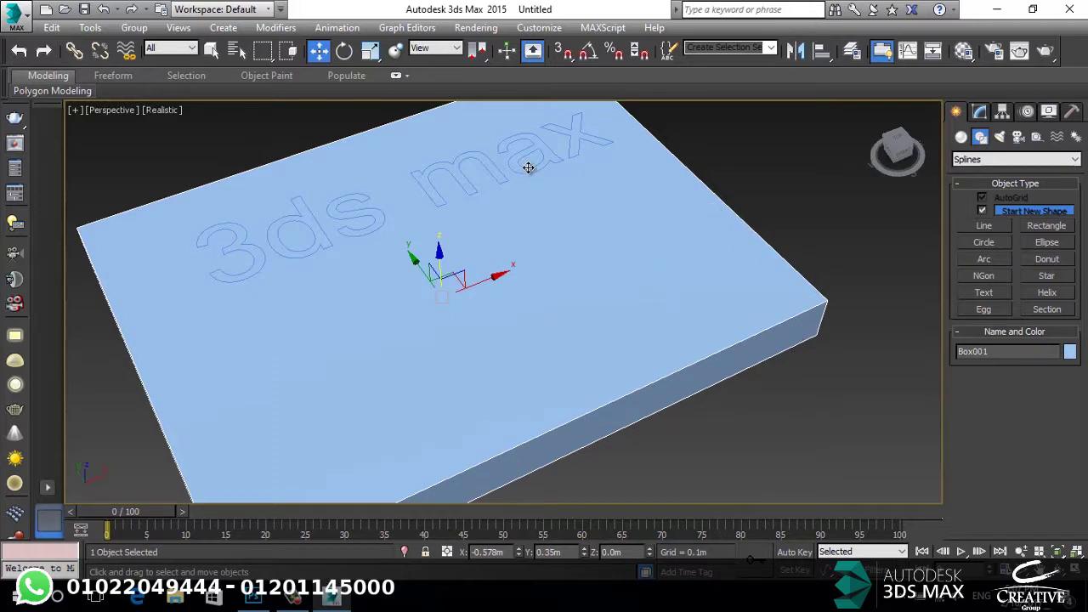
{"action": "left_click", "coordinate": [961, 137]}
{"action": "left_click", "coordinate": [969, 160]}
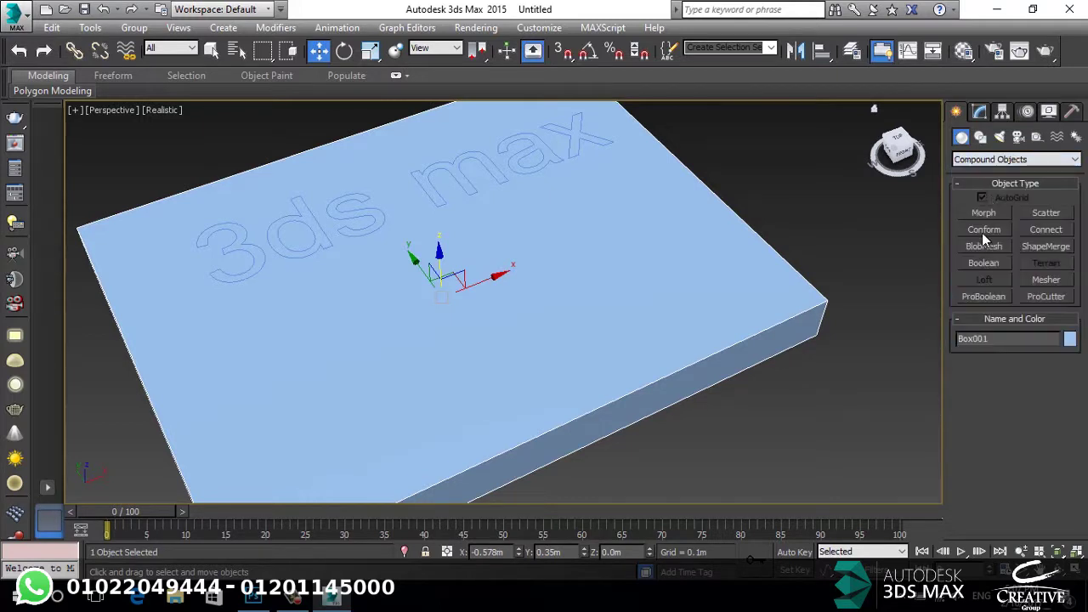
{"action": "left_click", "coordinate": [1032, 245]}
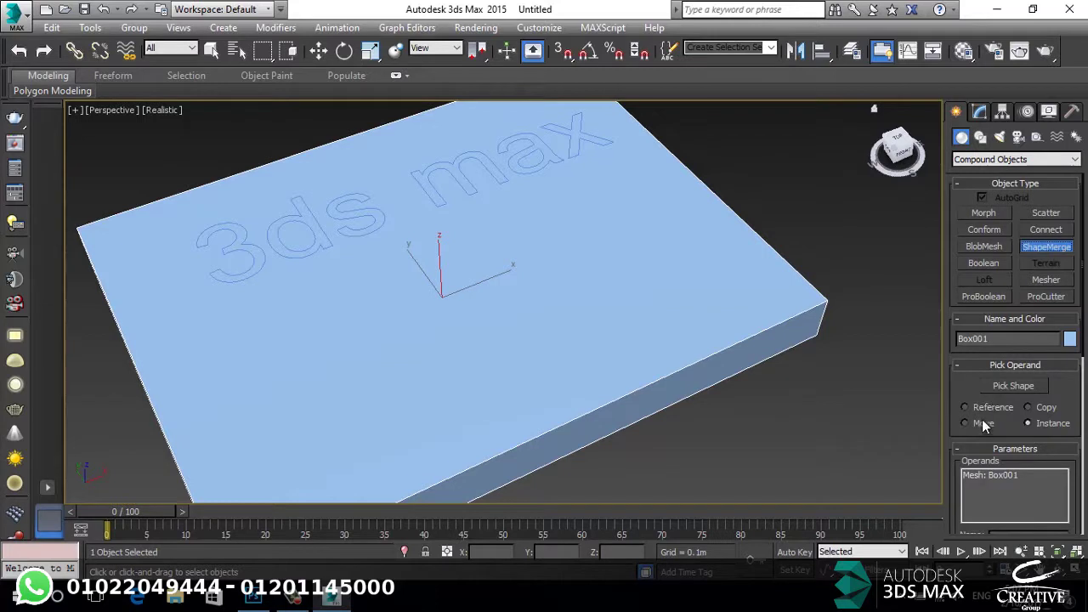
{"action": "scroll", "coordinate": [1027, 295], "scroll_direction": "down", "scroll_amount": 3}
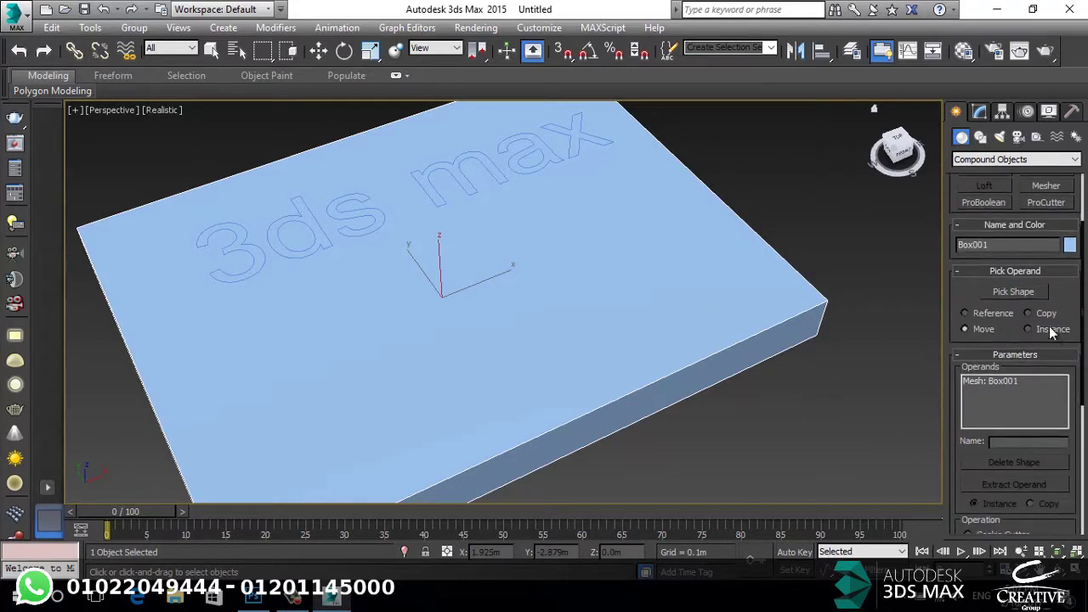
{"action": "left_click", "coordinate": [1014, 293]}
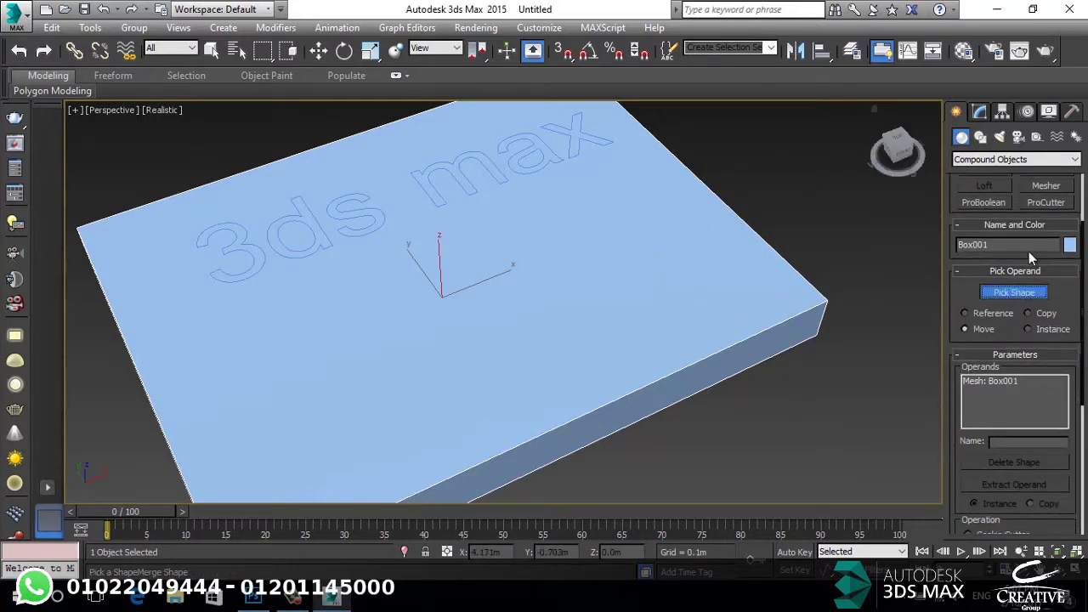
{"action": "scroll", "coordinate": [1015, 341], "scroll_direction": "down", "scroll_amount": 4}
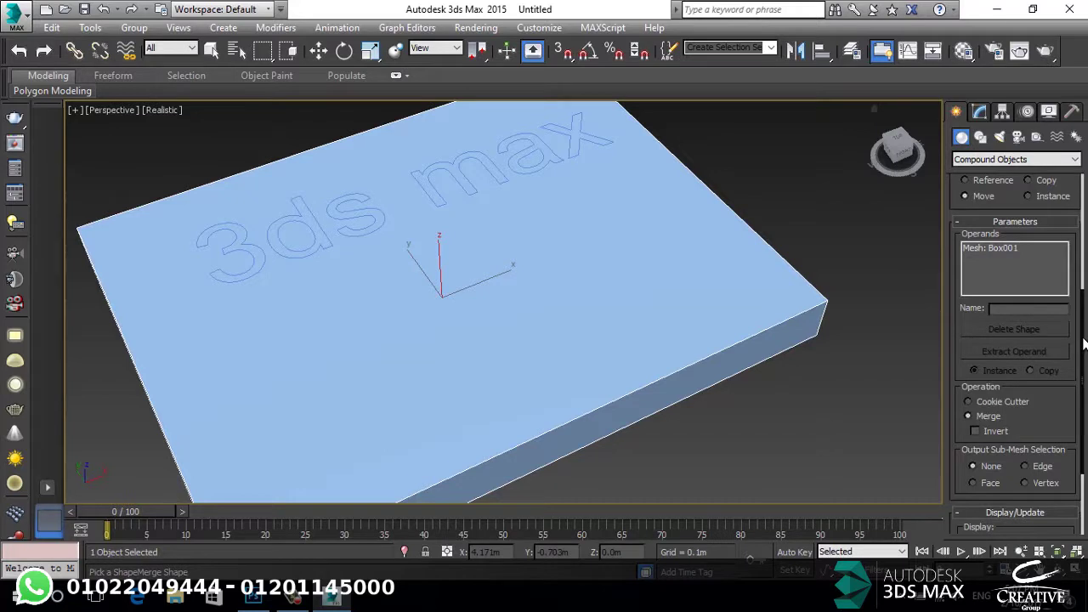
{"action": "scroll", "coordinate": [1084, 342], "scroll_direction": "up", "scroll_amount": 2}
{"action": "left_click", "coordinate": [1014, 239]}
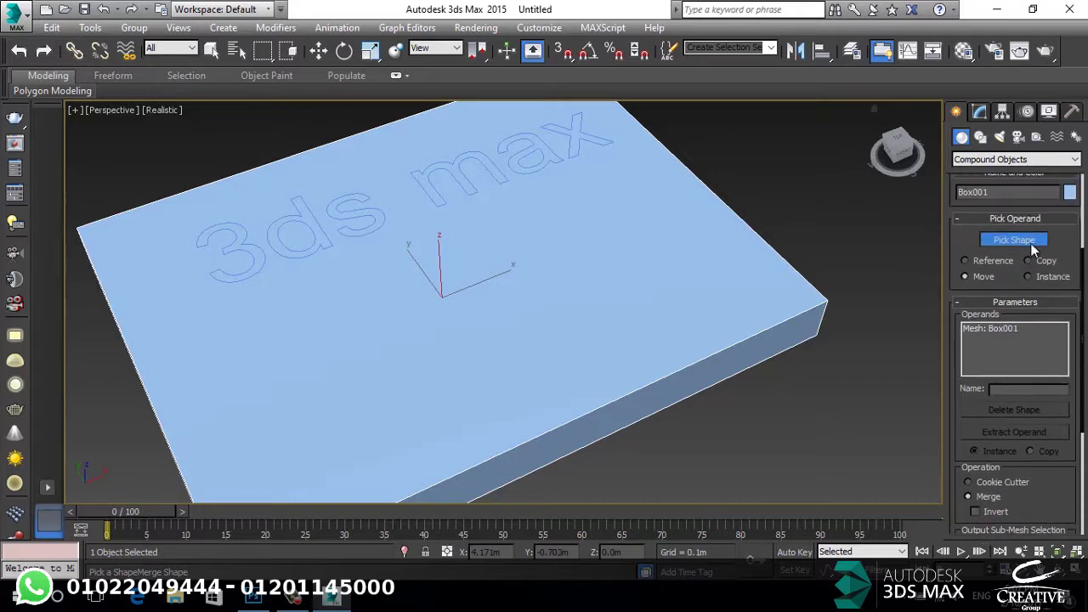
{"action": "left_click", "coordinate": [572, 136]}
Convert the merged box to an Editable Poly.
{"action": "middle_click_drag", "start_coordinate": [453, 246], "coordinate": [575, 205], "text": "alt"}
{"action": "scroll", "coordinate": [554, 332], "scroll_direction": "up", "scroll_amount": 5}
{"action": "middle_click_drag", "start_coordinate": [554, 333], "coordinate": [460, 263], "text": "alt"}
{"action": "right_click", "coordinate": [462, 259]}
{"action": "right_click", "coordinate": [481, 278]}
{"action": "mouse_move", "coordinate": [581, 437]}
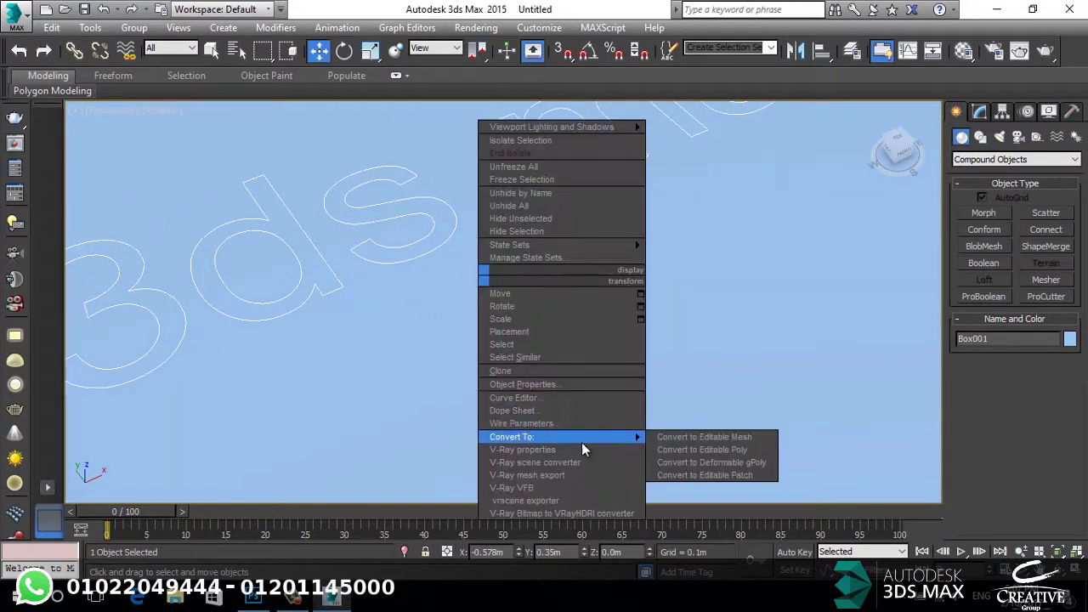
{"action": "left_click", "coordinate": [676, 450]}
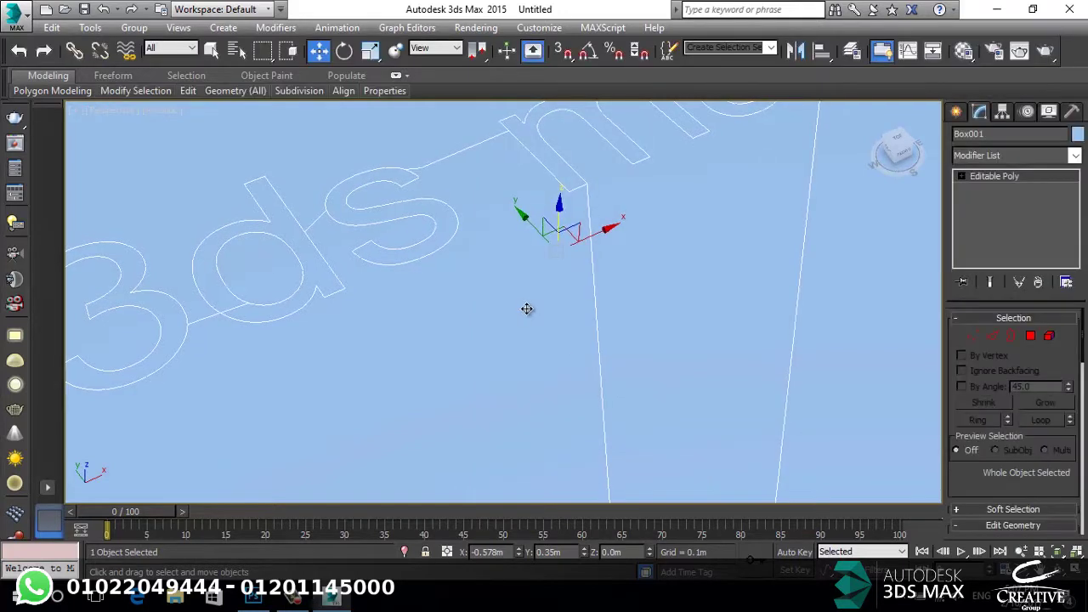
Extrude the selected letter polygons upward from the box's top face as a group.
{"action": "key", "text": "4"}
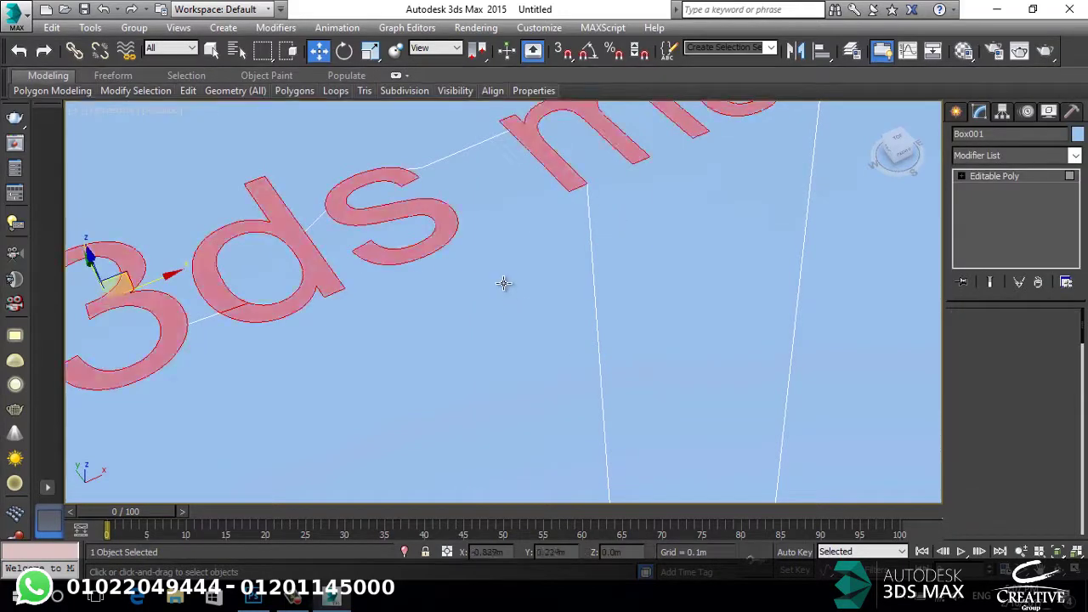
{"action": "middle_click_drag", "start_coordinate": [505, 284], "coordinate": [518, 273], "text": "alt"}
{"action": "scroll", "coordinate": [1034, 448], "scroll_direction": "down", "scroll_amount": 3}
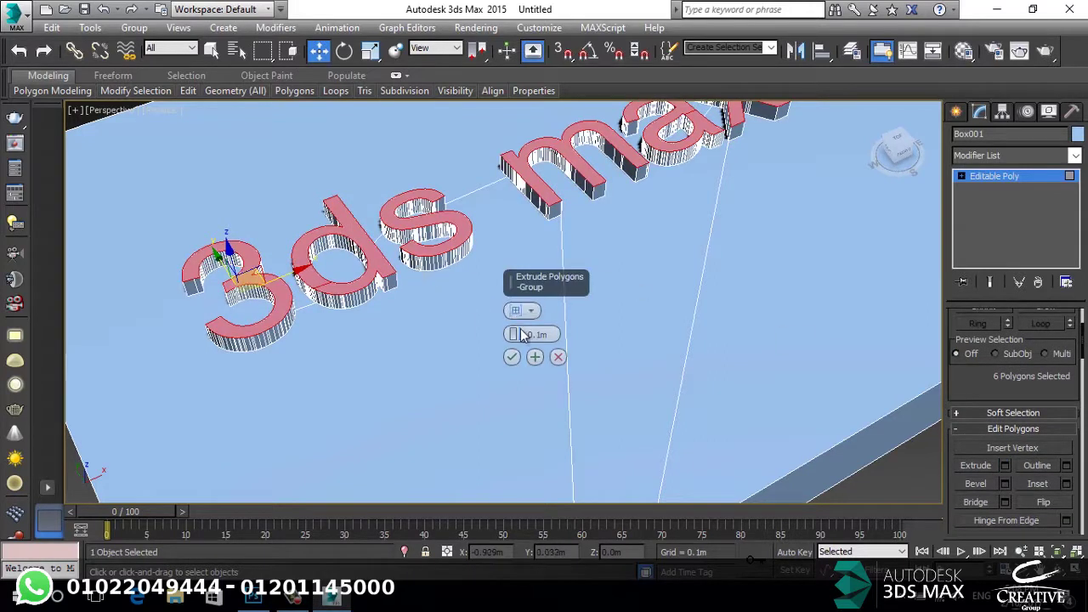
{"action": "left_click_drag", "start_coordinate": [511, 334], "coordinate": [484, 339]}
{"action": "left_click", "coordinate": [512, 357]}
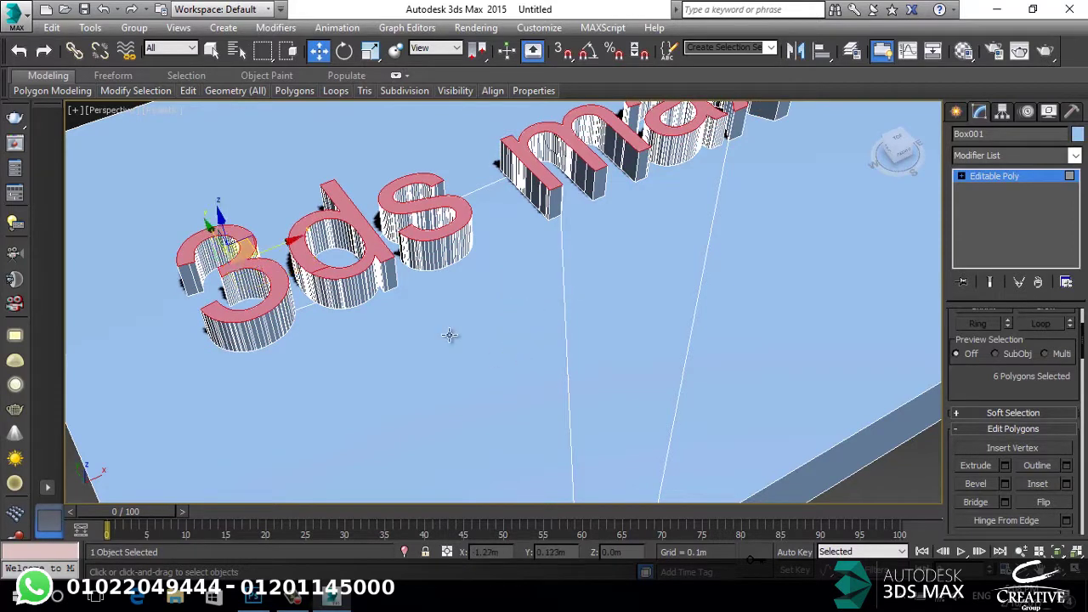
Clear the polygon selection on the box with the extruded letters and leave polygon editing.
{"action": "left_click", "coordinate": [446, 333]}
{"action": "key", "text": "z"}
{"action": "left_click", "coordinate": [813, 378]}
{"action": "mouse_move", "coordinate": [716, 298]}
{"action": "middle_mouse_down", "text": "alt"}
{"action": "mouse_move", "coordinate": [627, 316]}
{"action": "mouse_move", "coordinate": [734, 310]}
{"action": "middle_mouse_up", "text": "alt"}
{"action": "right_click", "coordinate": [732, 310]}
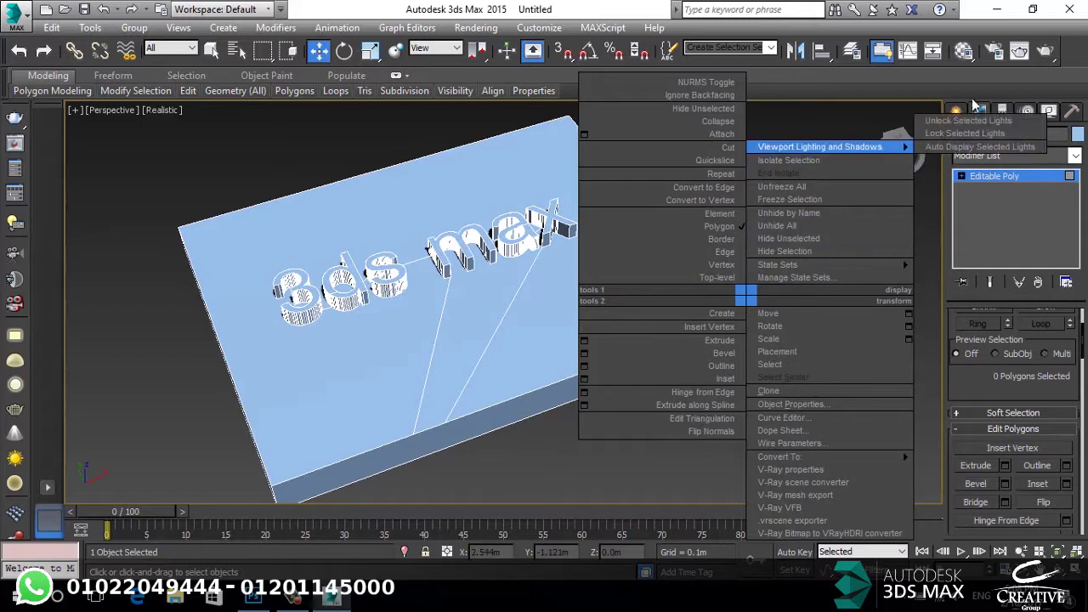
{"action": "left_click", "coordinate": [956, 111]}
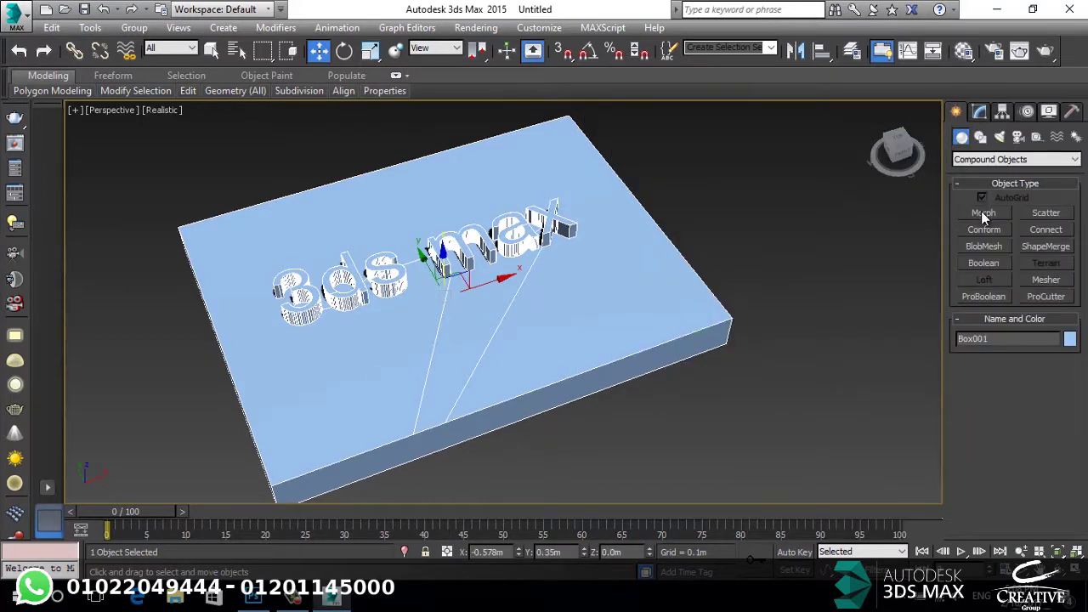
Create a second, smaller standard box on the ground beside the box with the extruded letters.
{"action": "left_click", "coordinate": [1016, 159]}
{"action": "left_click", "coordinate": [987, 170]}
{"action": "left_click", "coordinate": [984, 213]}
{"action": "middle_click_drag", "start_coordinate": [909, 231], "coordinate": [624, 282]}
{"action": "left_click_drag", "start_coordinate": [736, 150], "coordinate": [648, 333]}
{"action": "left_click", "coordinate": [661, 289]}
{"action": "key", "text": "w"}
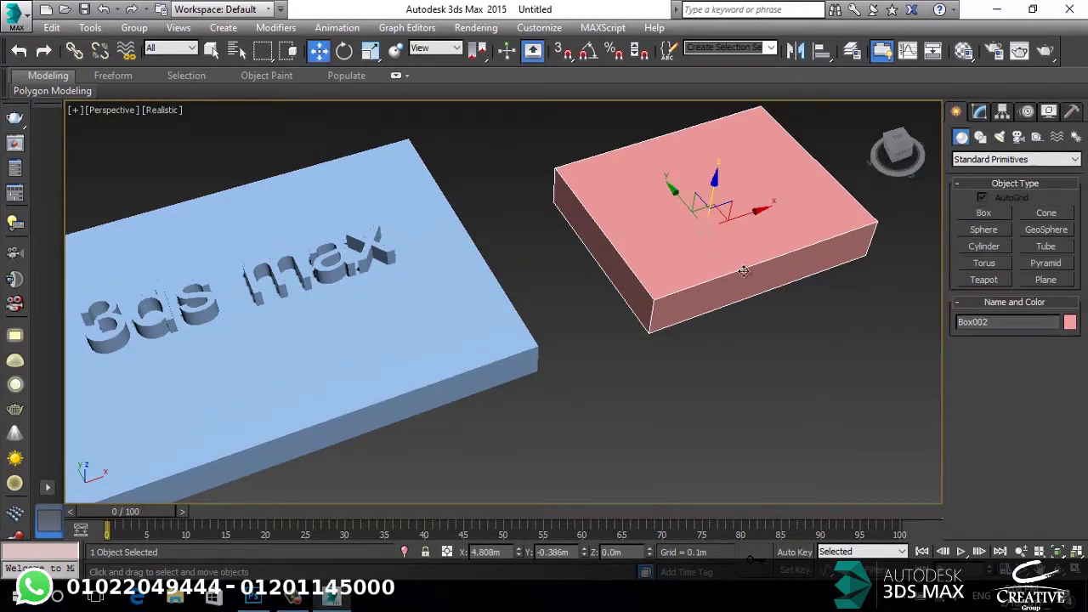
Place a "3ds max" text spline on the second box's top face and raise it to a height of about 1.35 m.
{"action": "left_click", "coordinate": [981, 137]}
{"action": "left_click", "coordinate": [985, 294]}
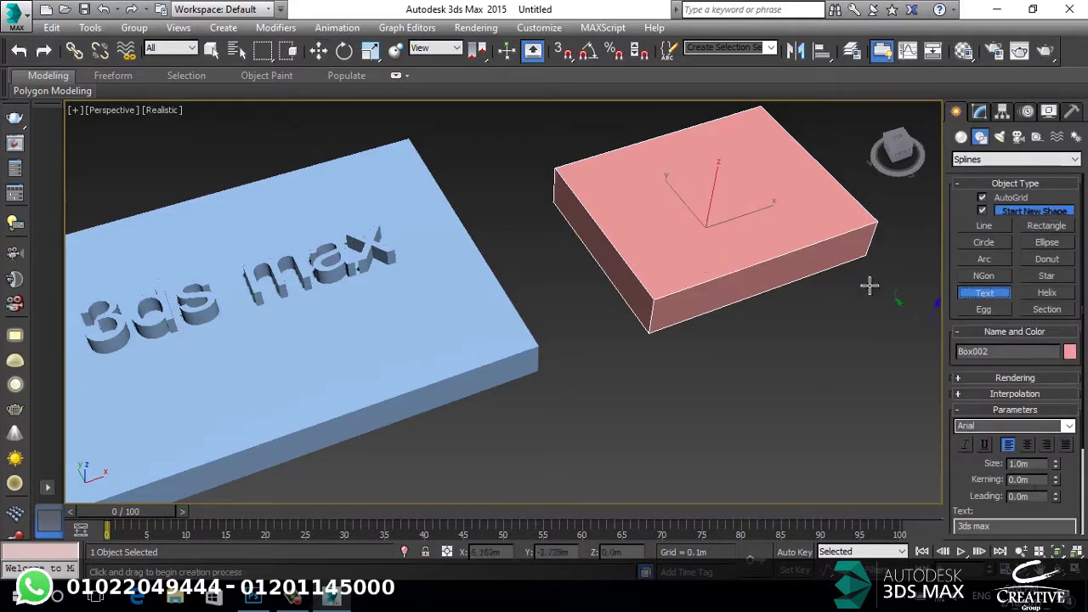
{"action": "left_click", "coordinate": [719, 208]}
{"action": "right_click", "coordinate": [672, 226]}
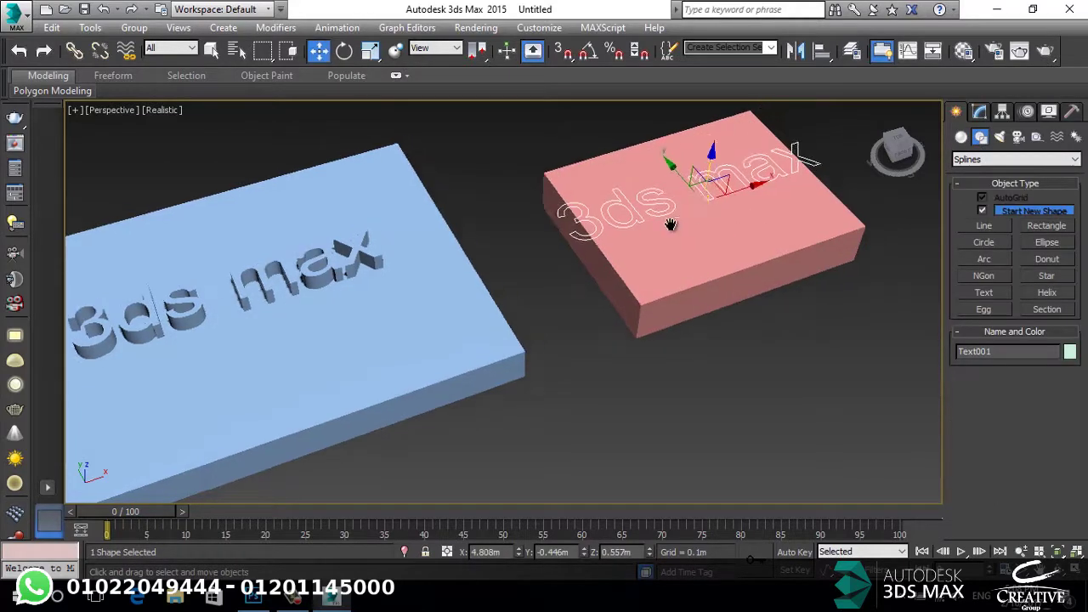
{"action": "scroll", "coordinate": [668, 226], "scroll_direction": "up", "scroll_amount": 5}
{"action": "scroll", "coordinate": [664, 228], "scroll_direction": "down", "scroll_amount": 5}
{"action": "key", "text": "e"}
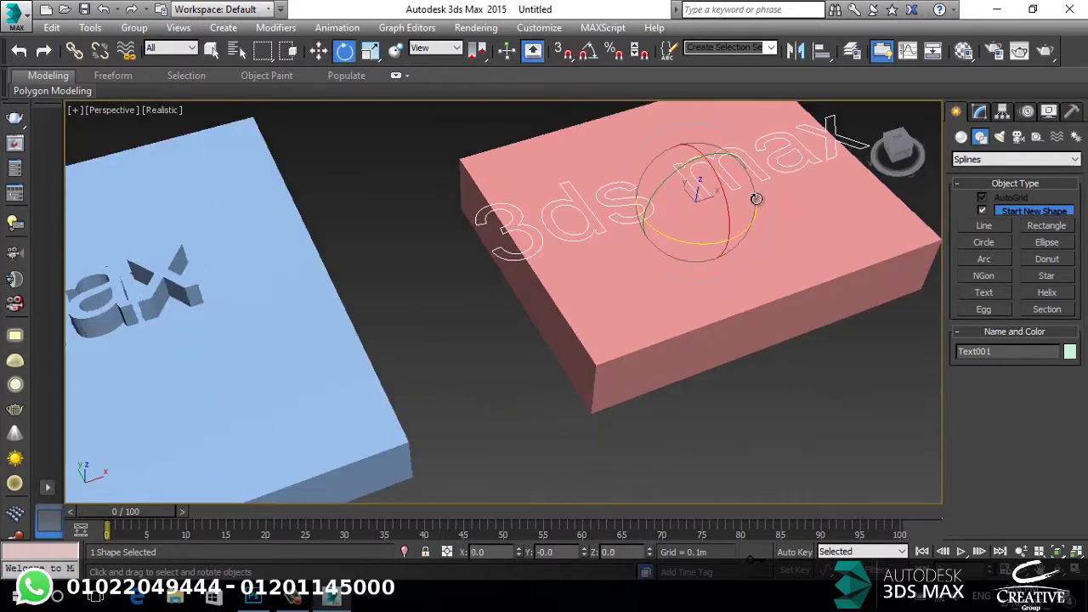
{"action": "key", "text": "r"}
{"action": "key", "text": "w"}
{"action": "left_click_drag", "start_coordinate": [712, 157], "coordinate": [711, 119]}
{"action": "left_click", "coordinate": [696, 175]}
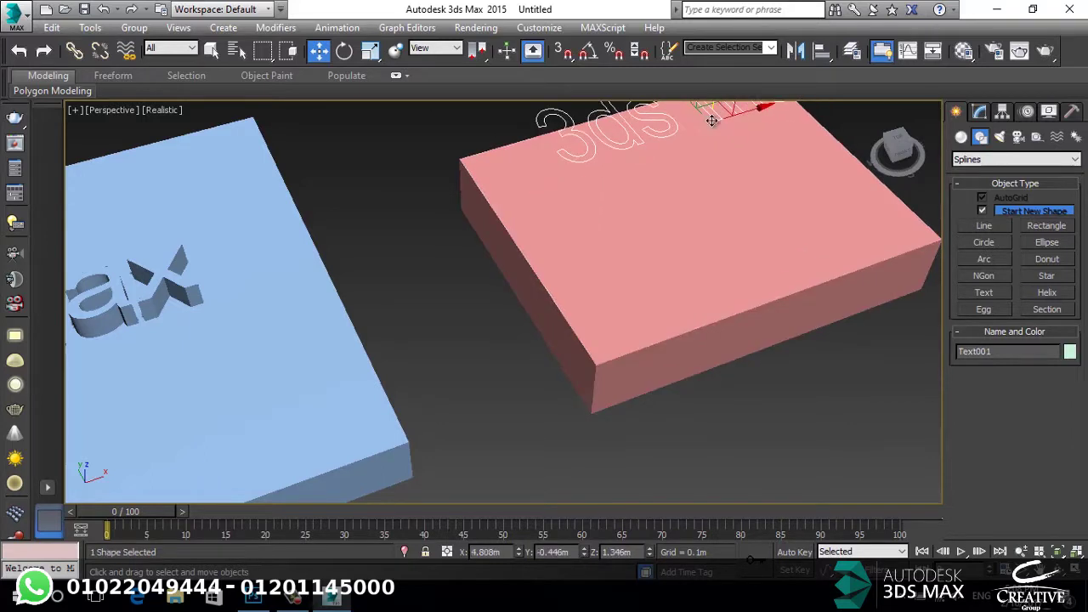
{"action": "middle_click_drag", "start_coordinate": [671, 174], "coordinate": [636, 195]}
ShapeMerge the raised text into the second box using the Cookie Cutter operation and the Move option.
{"action": "left_click", "coordinate": [807, 251]}
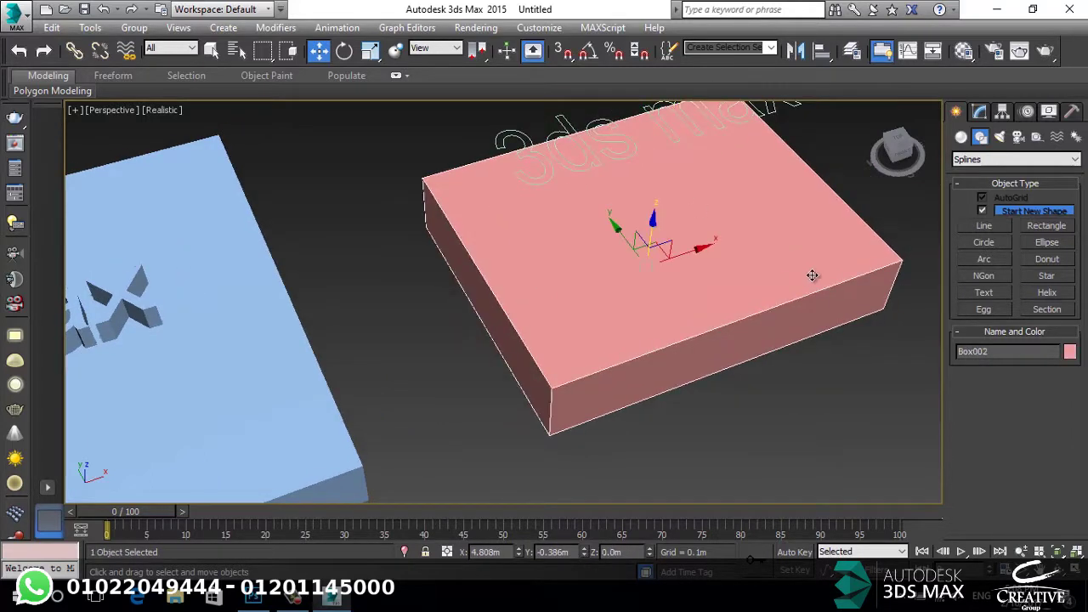
{"action": "left_click", "coordinate": [962, 137]}
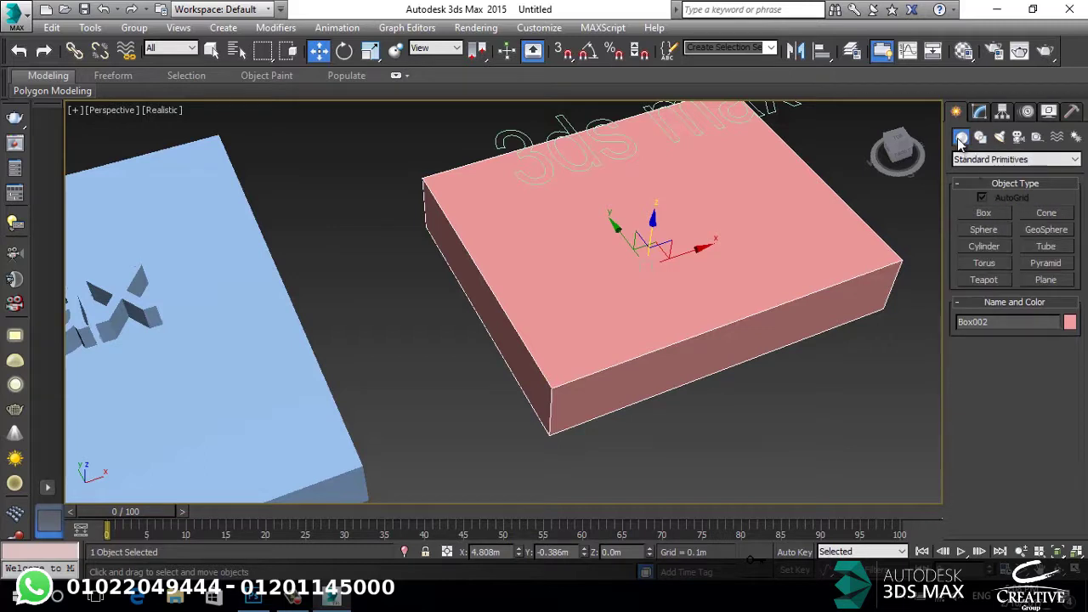
{"action": "left_click", "coordinate": [973, 162]}
{"action": "left_click", "coordinate": [987, 187]}
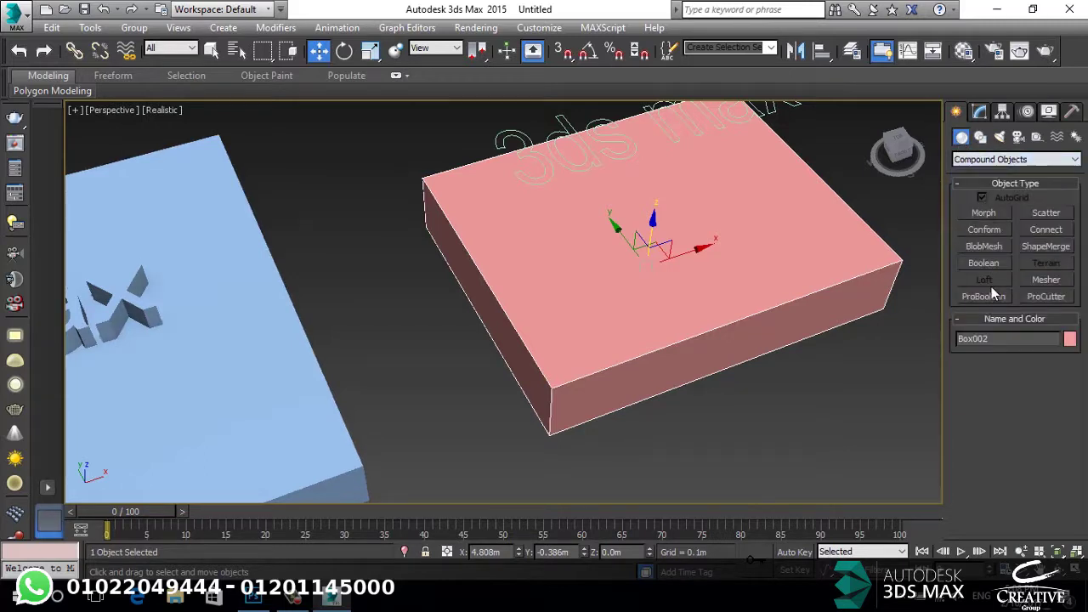
{"action": "left_click", "coordinate": [1044, 247]}
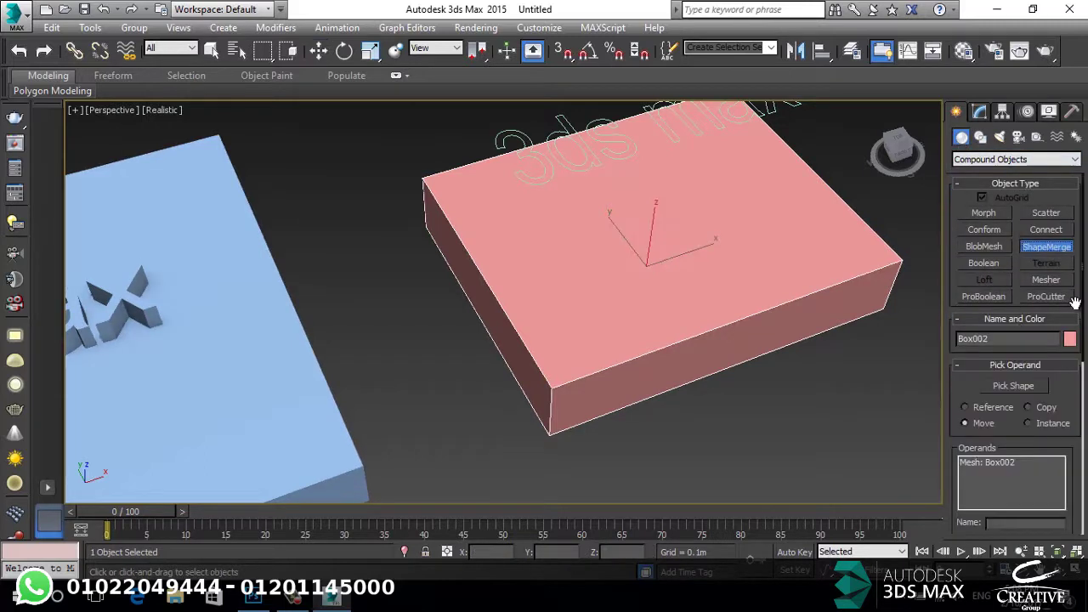
{"action": "left_click_drag", "start_coordinate": [1084, 316], "coordinate": [1087, 443]}
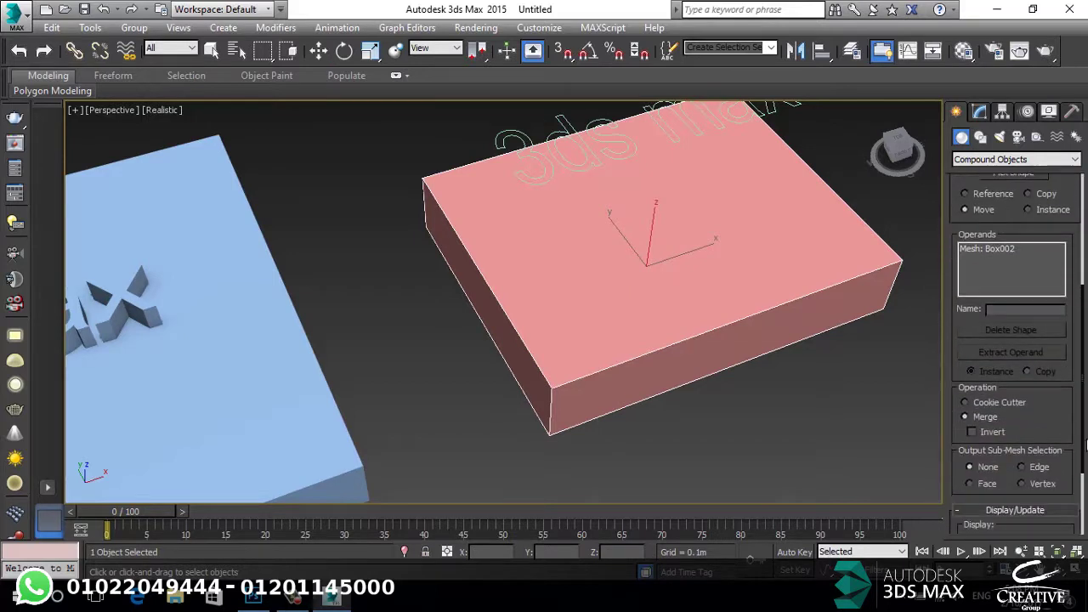
{"action": "left_click", "coordinate": [1005, 402]}
{"action": "left_click_drag", "start_coordinate": [1085, 366], "coordinate": [1085, 297]}
{"action": "left_click", "coordinate": [1013, 291]}
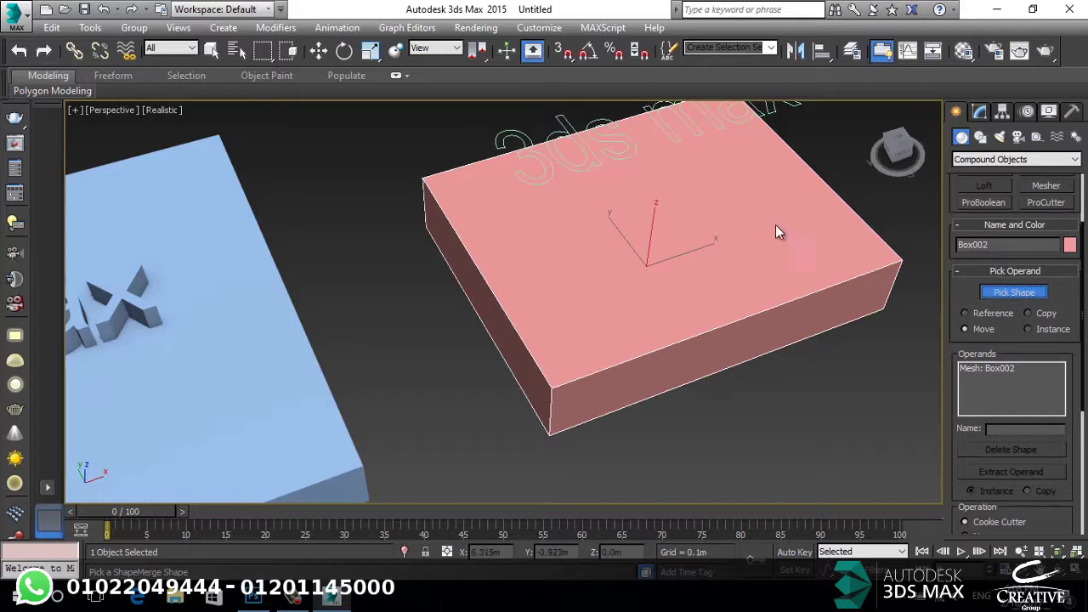
{"action": "left_click", "coordinate": [665, 130]}
Examine the letter cut-outs in the second box and compare them with the extruded letters on the first box.
{"action": "scroll", "coordinate": [695, 202], "scroll_direction": "up", "scroll_amount": 5}
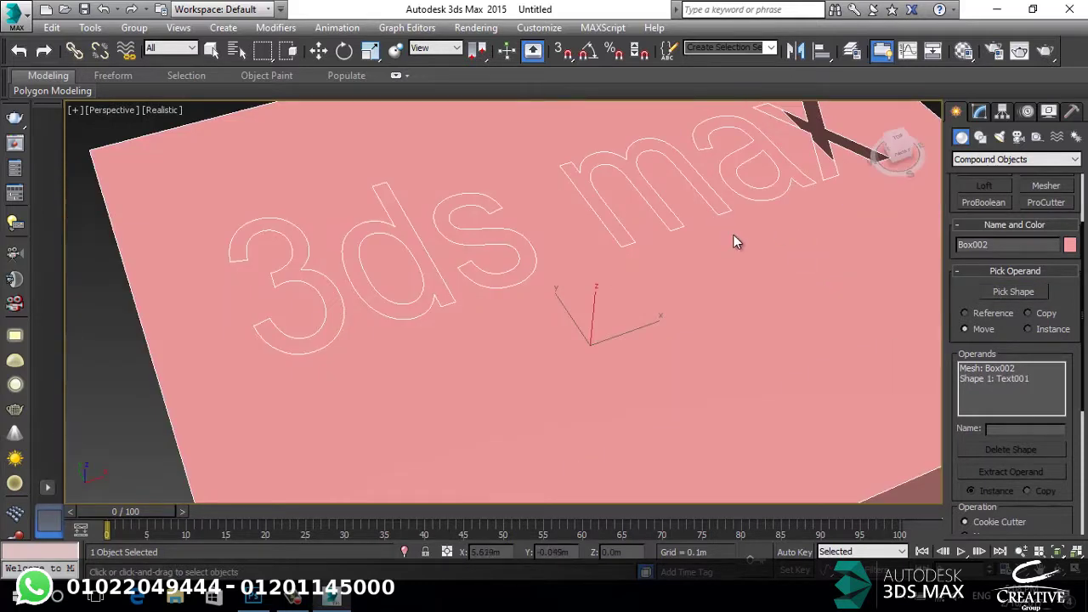
{"action": "scroll", "coordinate": [687, 275], "scroll_direction": "down", "scroll_amount": 3}
{"action": "middle_click_drag", "start_coordinate": [622, 302], "coordinate": [640, 360], "text": "alt"}
{"action": "scroll", "coordinate": [644, 247], "scroll_direction": "down", "scroll_amount": 4}
{"action": "scroll", "coordinate": [591, 242], "scroll_direction": "up", "scroll_amount": 5}
{"action": "scroll", "coordinate": [774, 239], "scroll_direction": "down", "scroll_amount": 4}
{"action": "scroll", "coordinate": [456, 223], "scroll_direction": "down", "scroll_amount": 3}
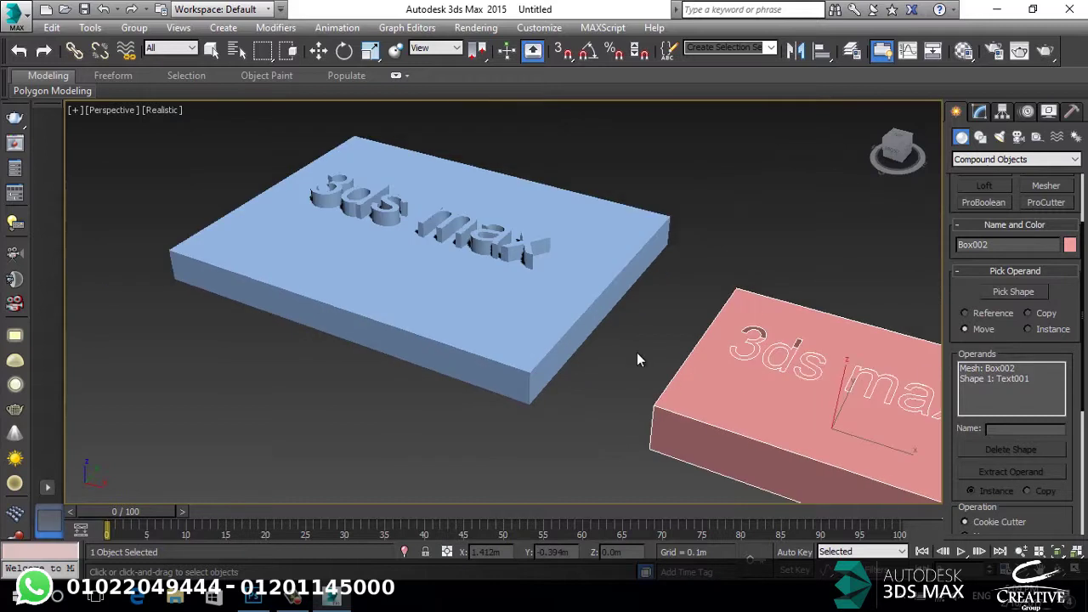
{"action": "key", "text": "w"}
{"action": "middle_click_drag", "start_coordinate": [715, 367], "coordinate": [552, 371], "text": "alt"}
{"action": "left_click", "coordinate": [649, 347]}
Delete both lettered boxes from the scene.
{"action": "scroll", "coordinate": [507, 374], "scroll_direction": "down", "scroll_amount": 4}
{"action": "left_click", "coordinate": [638, 472]}
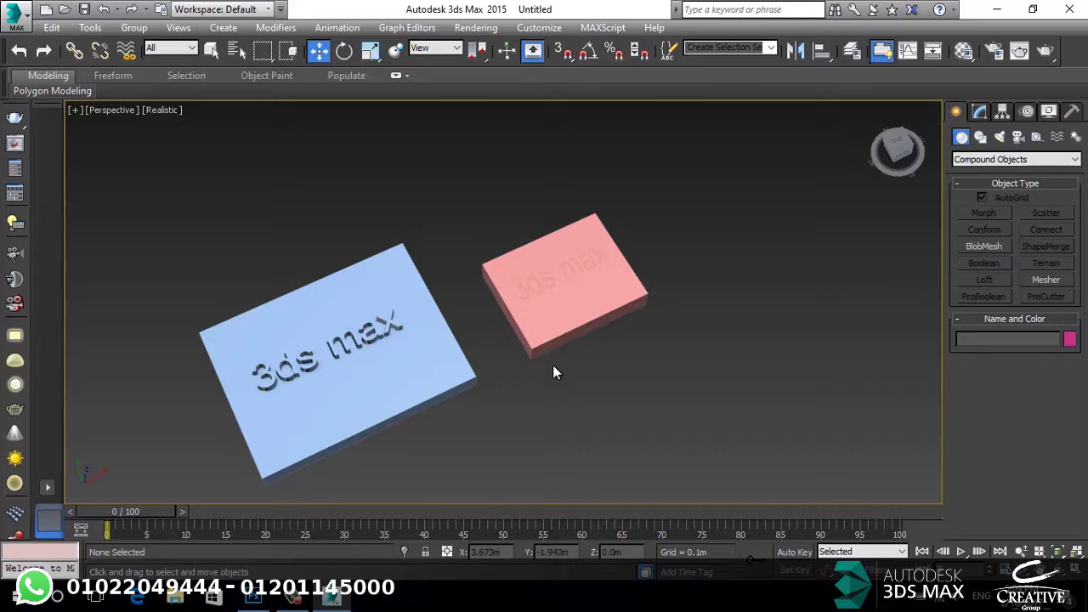
{"action": "left_click_drag", "start_coordinate": [639, 184], "coordinate": [459, 297]}
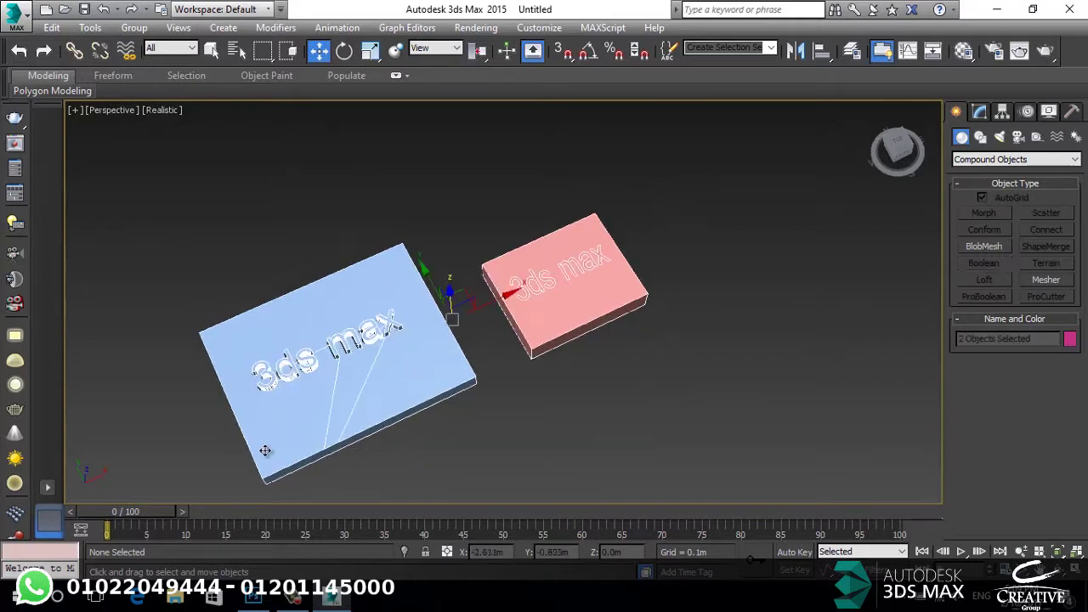
{"action": "key", "text": "Delete"}
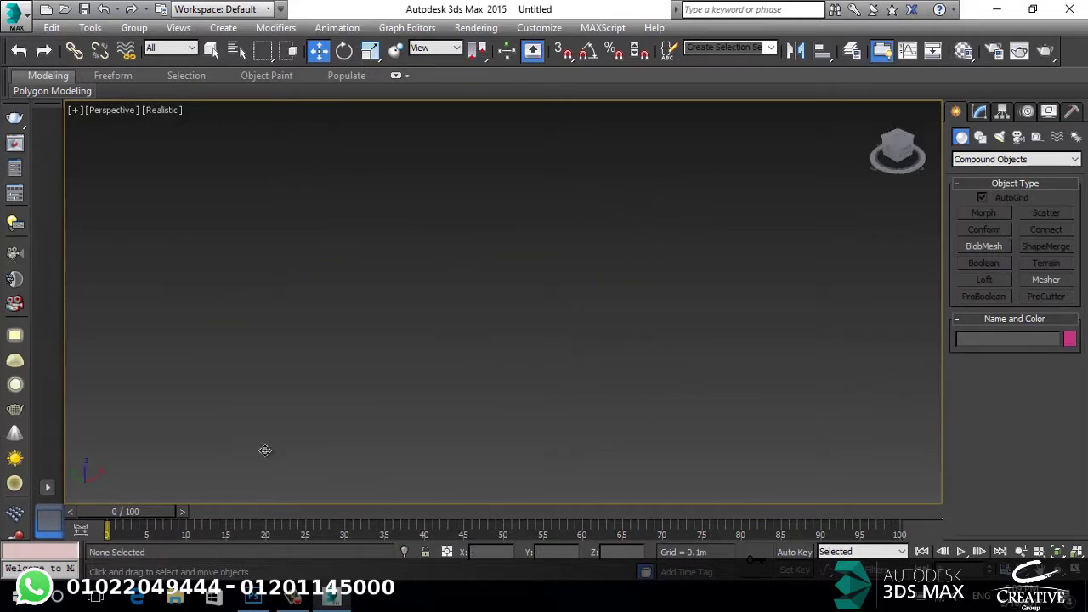
Draw a vertical straight line spline in the Front view, rising from near the grid origin.
{"action": "left_click", "coordinate": [980, 138]}
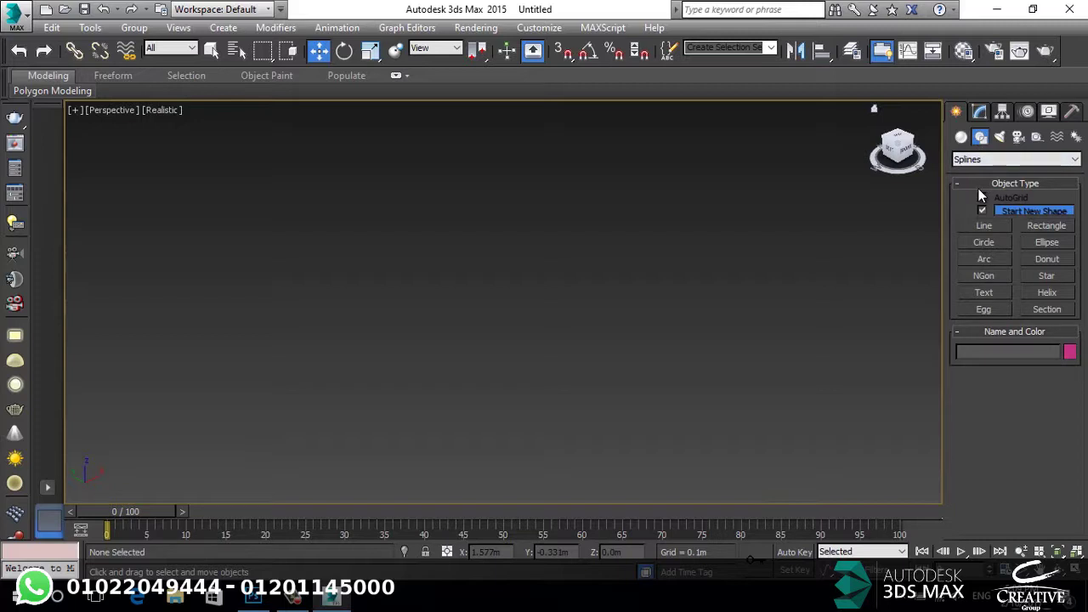
{"action": "left_click", "coordinate": [995, 231]}
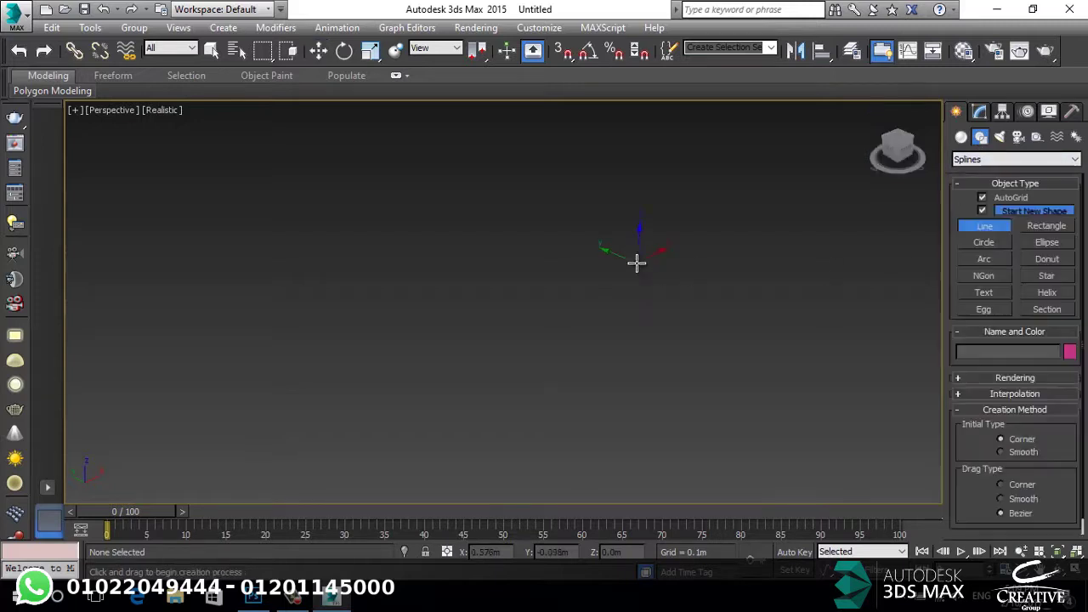
{"action": "key", "text": "f"}
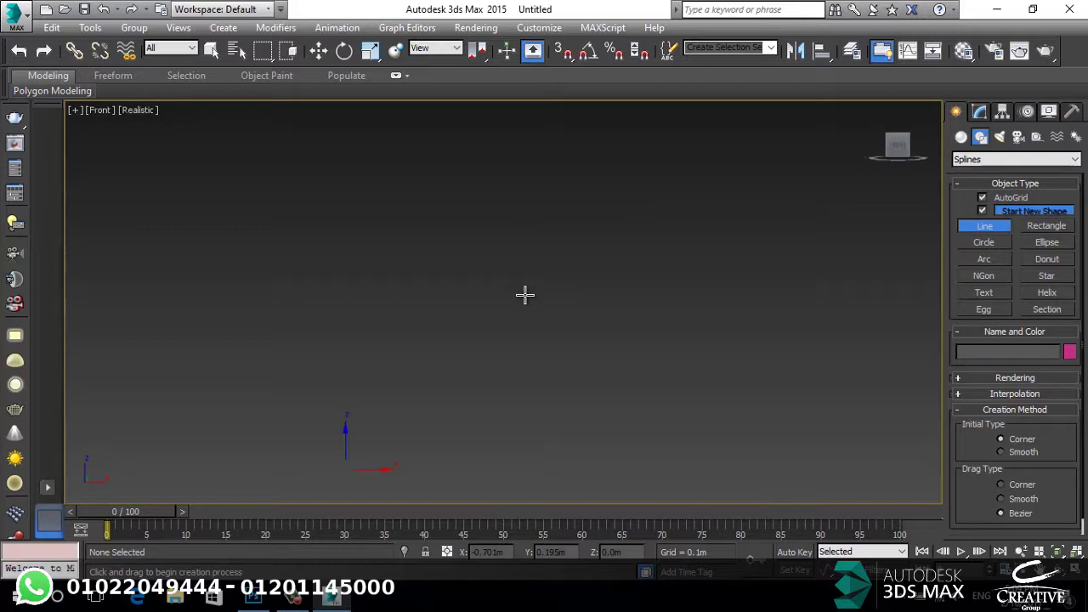
{"action": "key", "text": "d"}
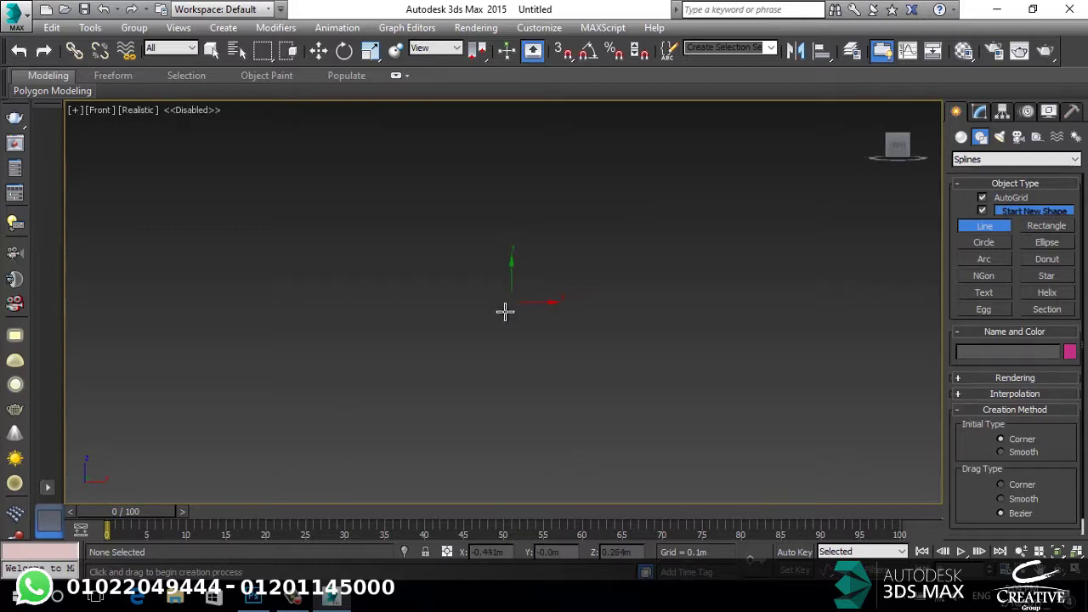
{"action": "key", "text": "g"}
{"action": "scroll", "coordinate": [426, 375], "scroll_direction": "down", "scroll_amount": 4}
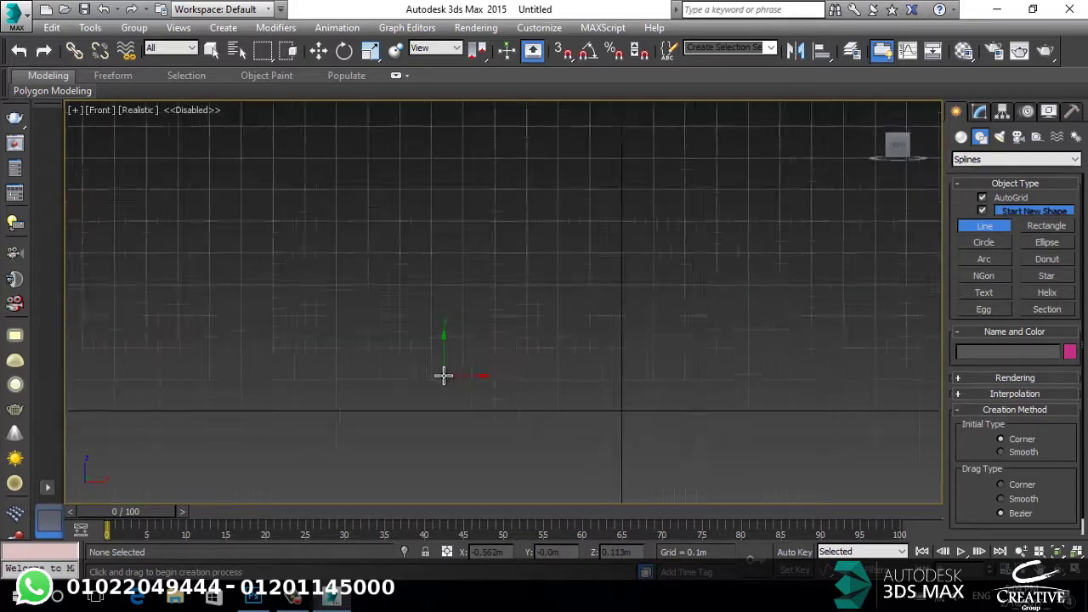
{"action": "left_click", "coordinate": [430, 390]}
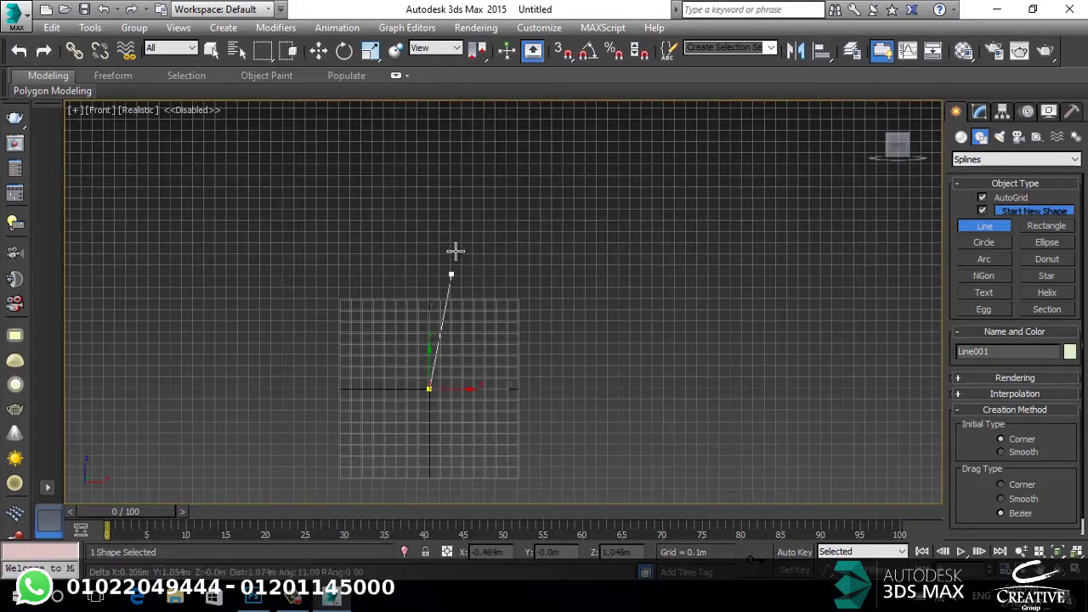
{"action": "left_click", "coordinate": [426, 126]}
{"action": "middle_click_drag", "start_coordinate": [473, 213], "coordinate": [507, 266], "text": "alt"}
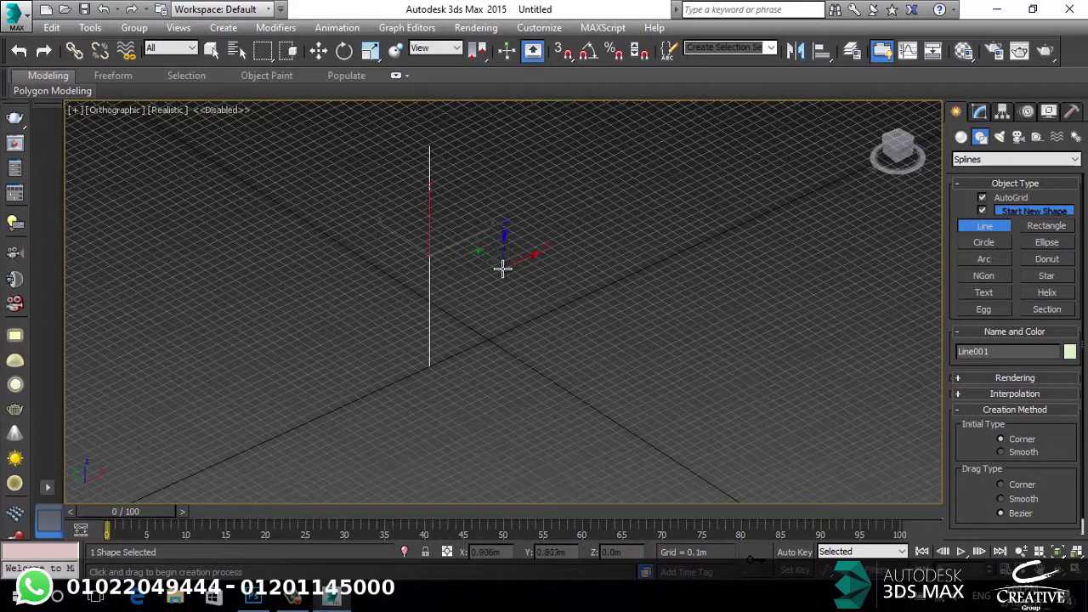
{"action": "key", "text": "p"}
{"action": "scroll", "coordinate": [502, 267], "scroll_direction": "down", "scroll_amount": 2}
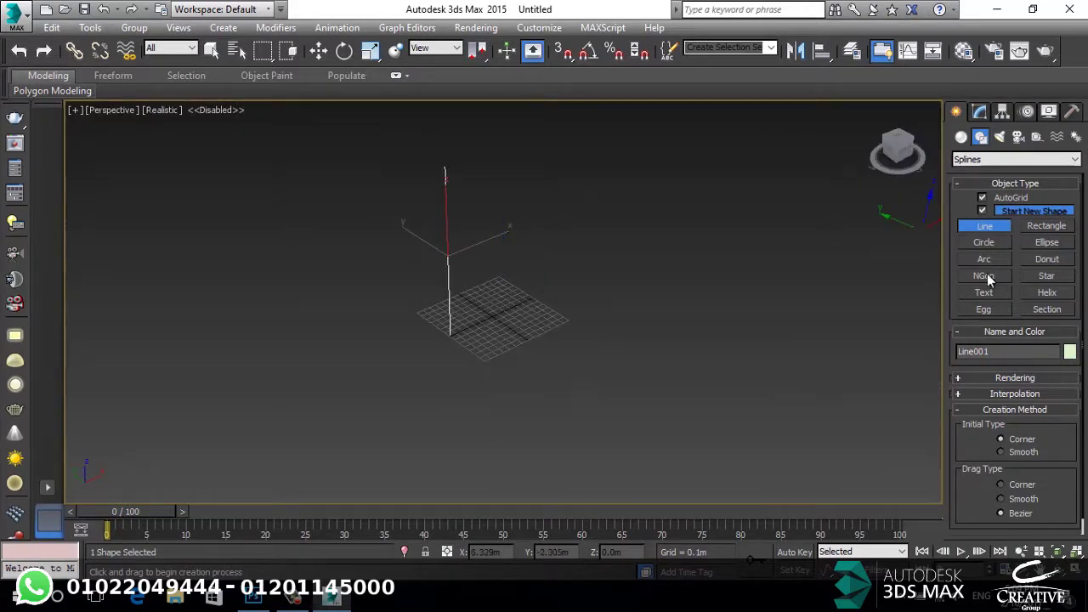
Draw a six-pointed star spline on the ground plane beside the vertical line.
{"action": "left_click", "coordinate": [1046, 277]}
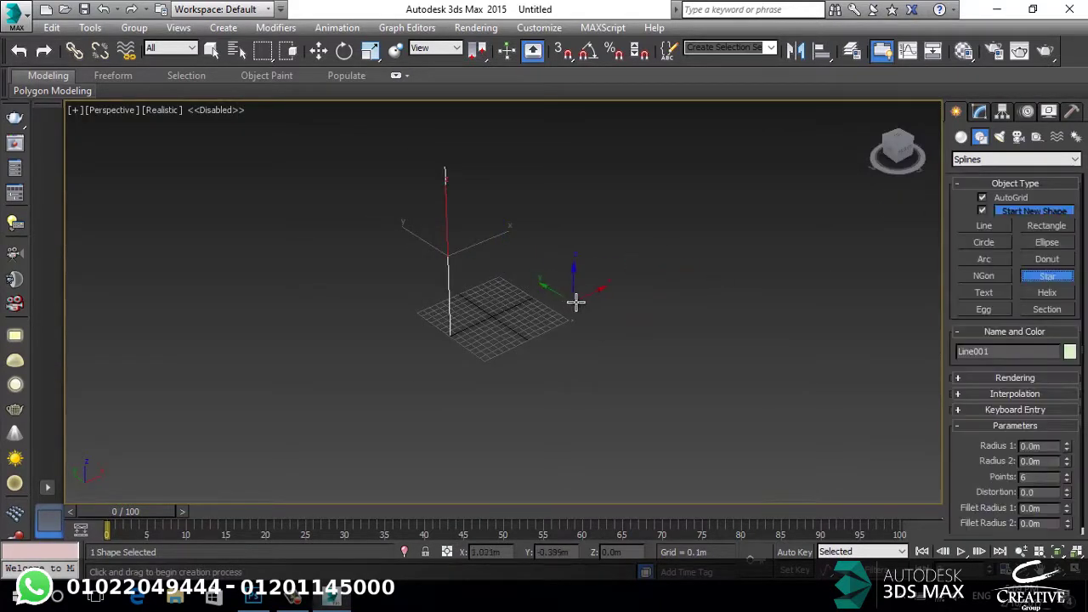
{"action": "left_click_drag", "start_coordinate": [576, 301], "coordinate": [638, 296]}
{"action": "key", "text": "w"}
{"action": "middle_click_drag", "start_coordinate": [591, 310], "coordinate": [463, 255], "text": "alt"}
{"action": "middle_click_drag", "start_coordinate": [427, 312], "coordinate": [433, 383]}
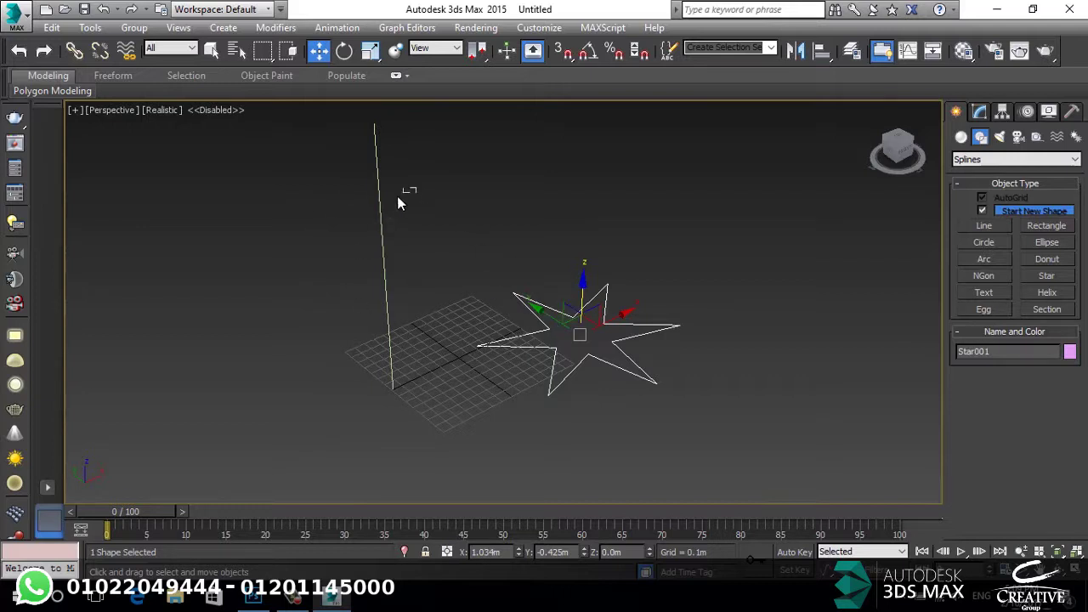
Try a Loft from the vertical line with the star picked as the path, and undo it.
{"action": "left_click", "coordinate": [380, 217]}
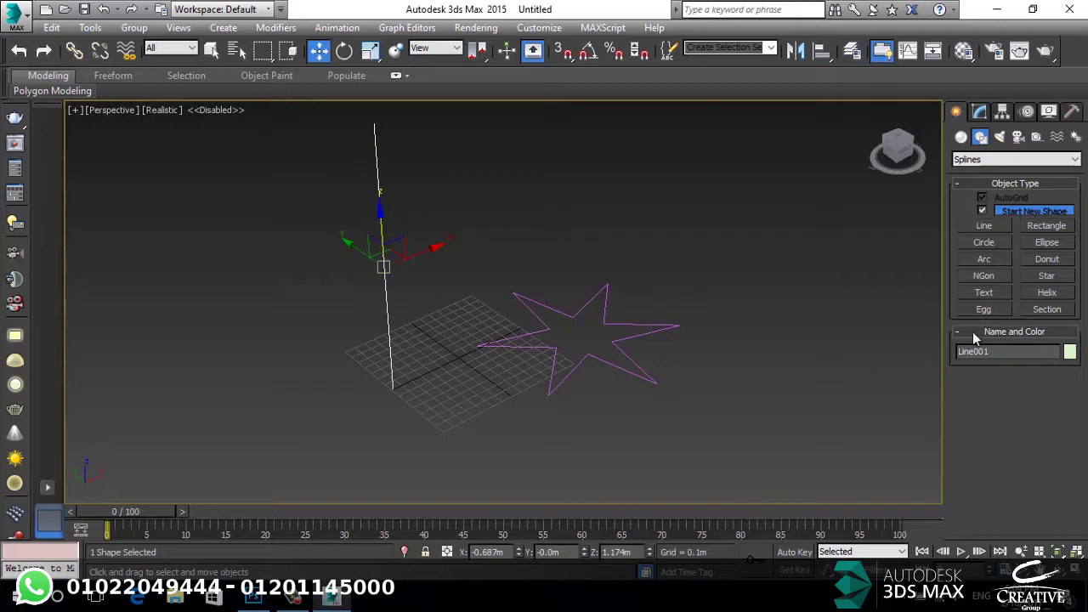
{"action": "left_click", "coordinate": [961, 137]}
{"action": "left_click", "coordinate": [970, 159]}
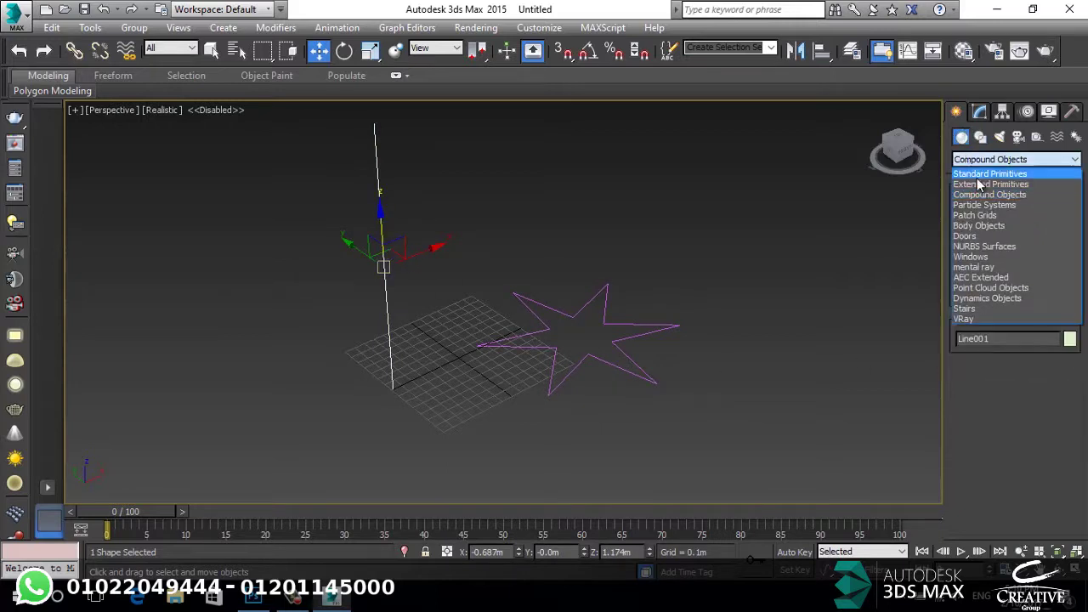
{"action": "left_click", "coordinate": [971, 195]}
{"action": "left_click", "coordinate": [1000, 280]}
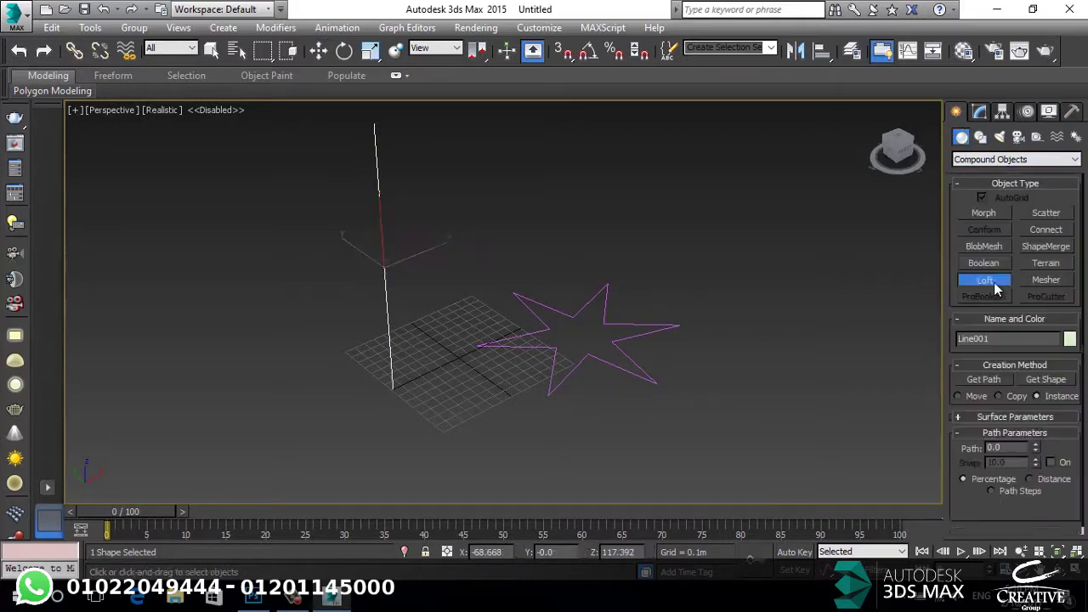
{"action": "left_click", "coordinate": [1000, 380]}
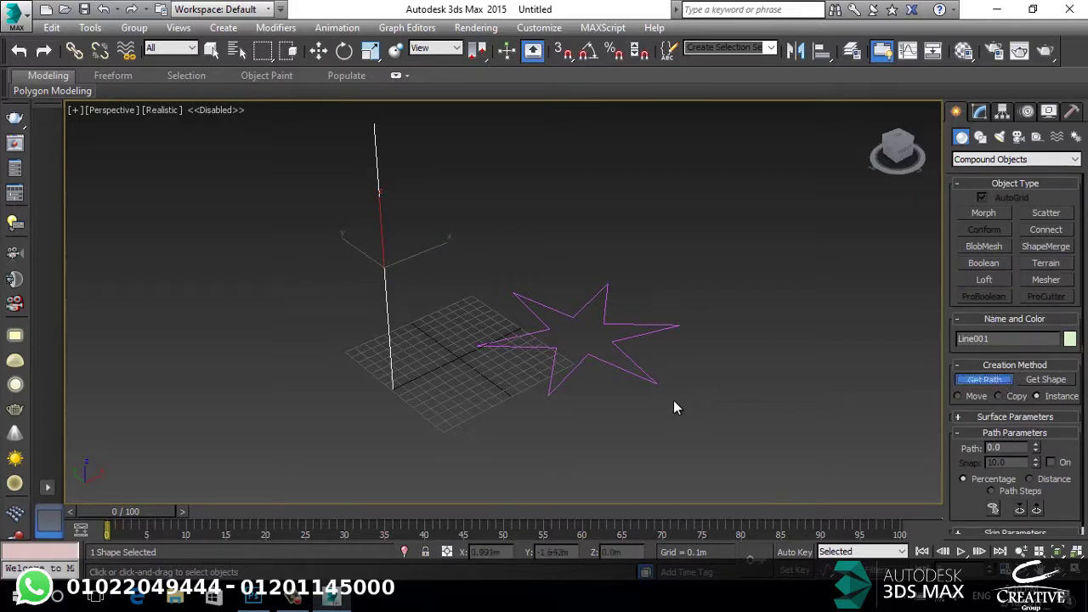
{"action": "left_click", "coordinate": [621, 340]}
{"action": "middle_click_drag", "start_coordinate": [426, 254], "coordinate": [418, 340], "text": "alt"}
{"action": "scroll", "coordinate": [417, 292], "scroll_direction": "up", "scroll_amount": 5}
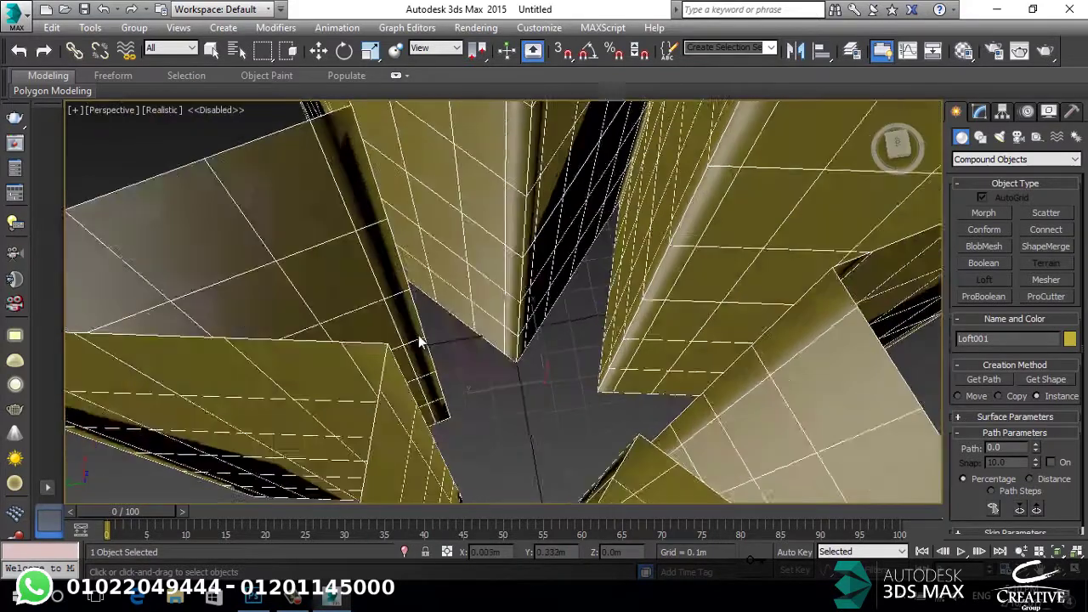
{"action": "scroll", "coordinate": [418, 341], "scroll_direction": "down", "scroll_amount": 5}
{"action": "key", "text": "ctrl+z"}
{"action": "middle_click_drag", "start_coordinate": [583, 418], "coordinate": [418, 389], "text": "alt"}
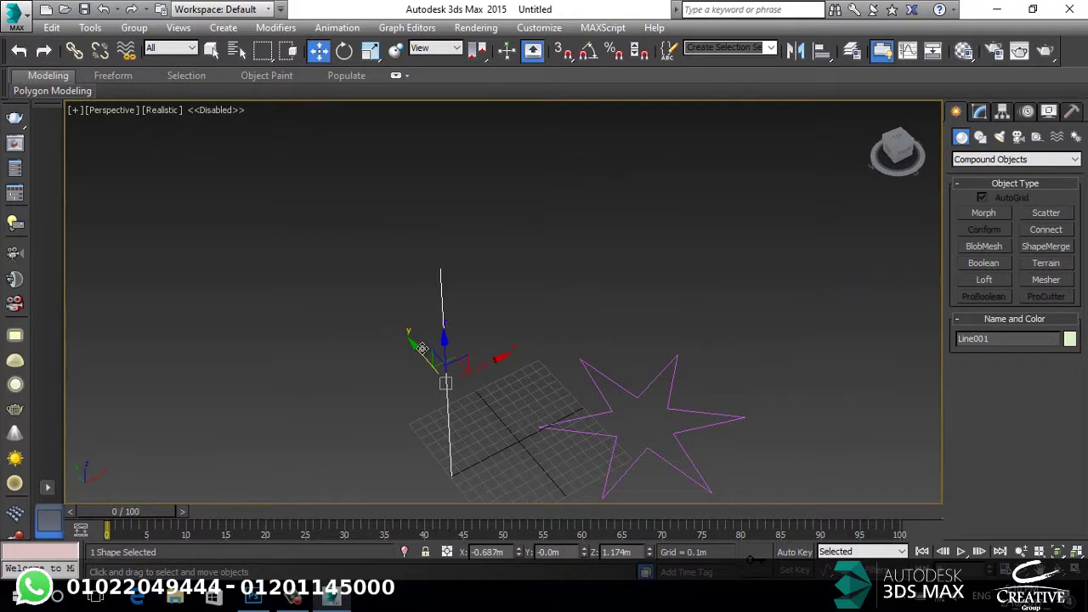
Loft the vertical line as the path, picking the star as the cross-section shape with the Instance option.
{"action": "left_click", "coordinate": [976, 283]}
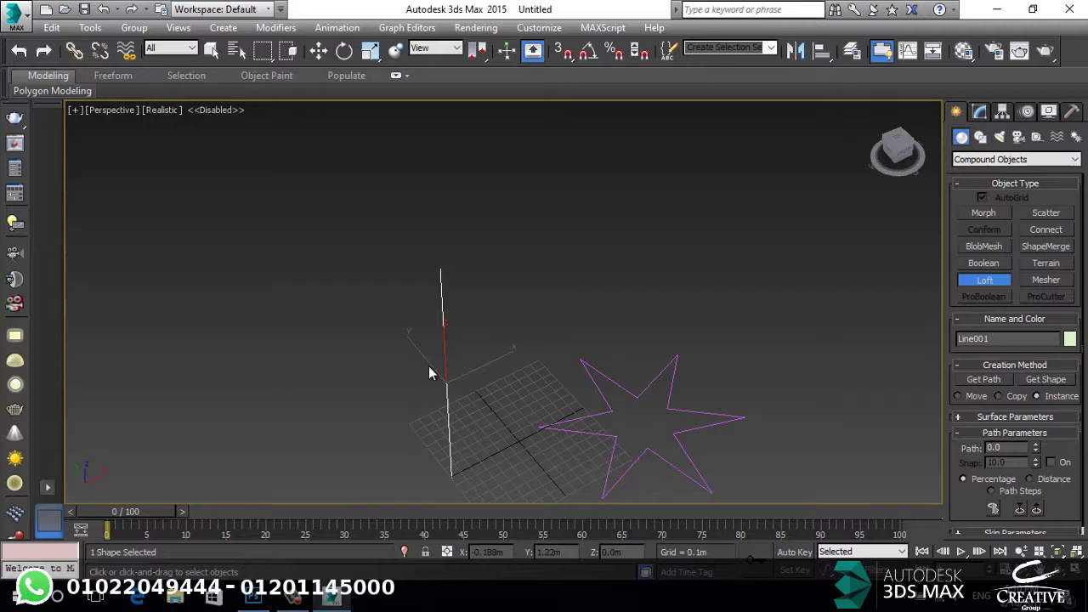
{"action": "left_click", "coordinate": [1035, 380]}
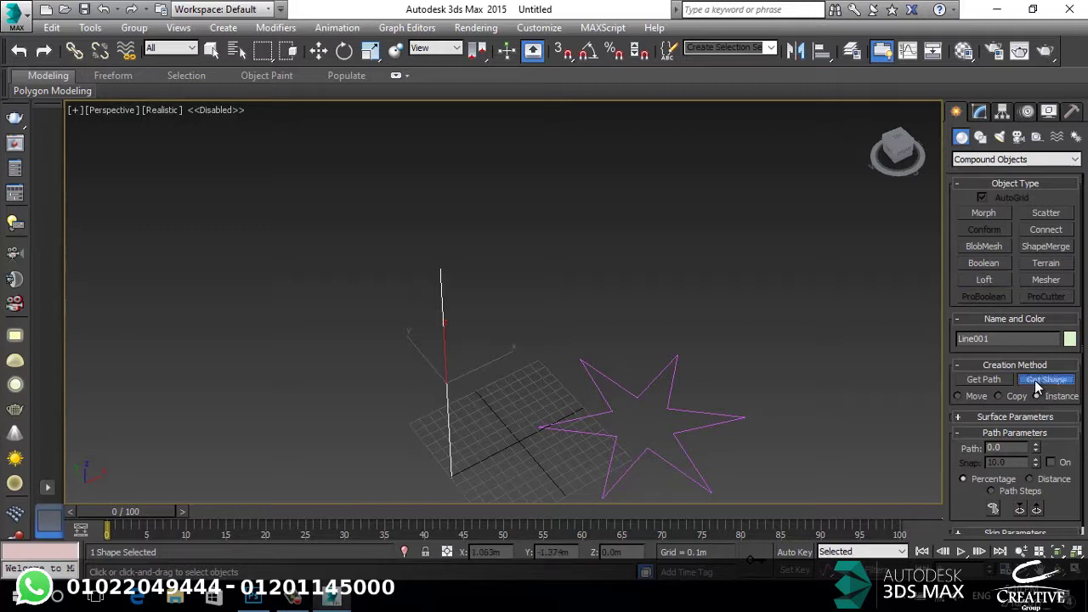
{"action": "left_click", "coordinate": [688, 405]}
{"action": "middle_click_drag", "start_coordinate": [406, 404], "coordinate": [608, 342]}
{"action": "scroll", "coordinate": [637, 345], "scroll_direction": "down", "scroll_amount": 3}
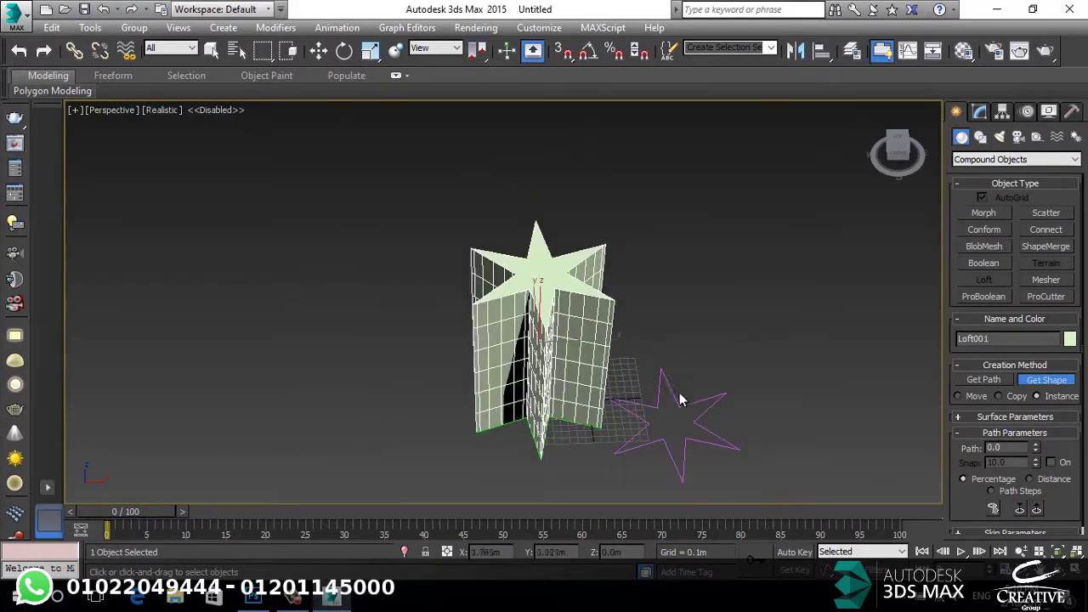
{"action": "middle_click_drag", "start_coordinate": [679, 393], "coordinate": [638, 409], "text": "alt"}
{"action": "key", "text": "w"}
Delete the lofted star together with its source line and star splines.
{"action": "left_click", "coordinate": [703, 301]}
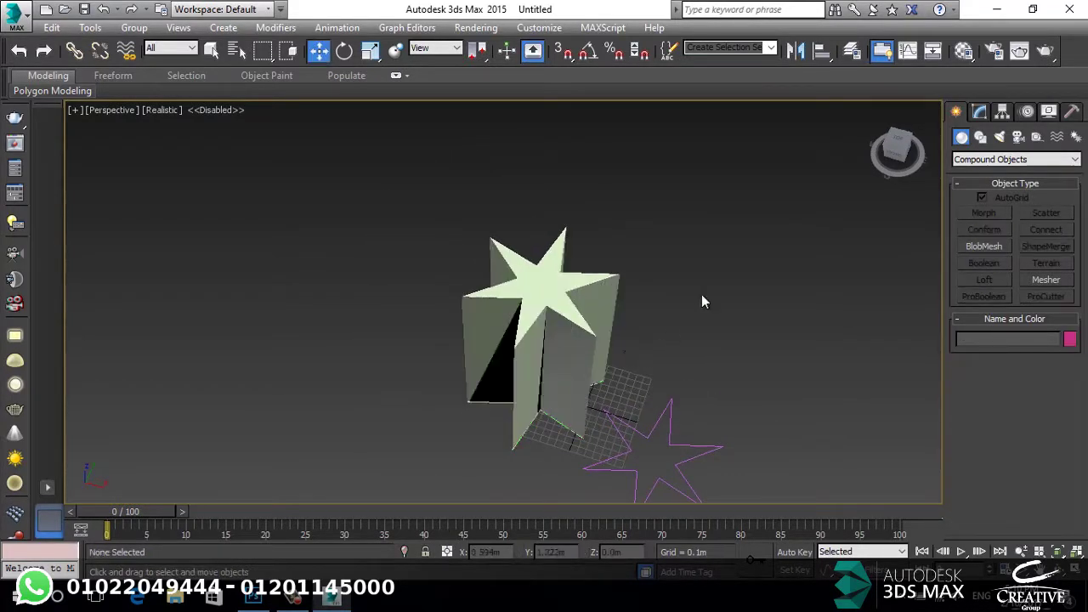
{"action": "left_click_drag", "start_coordinate": [856, 290], "coordinate": [522, 469]}
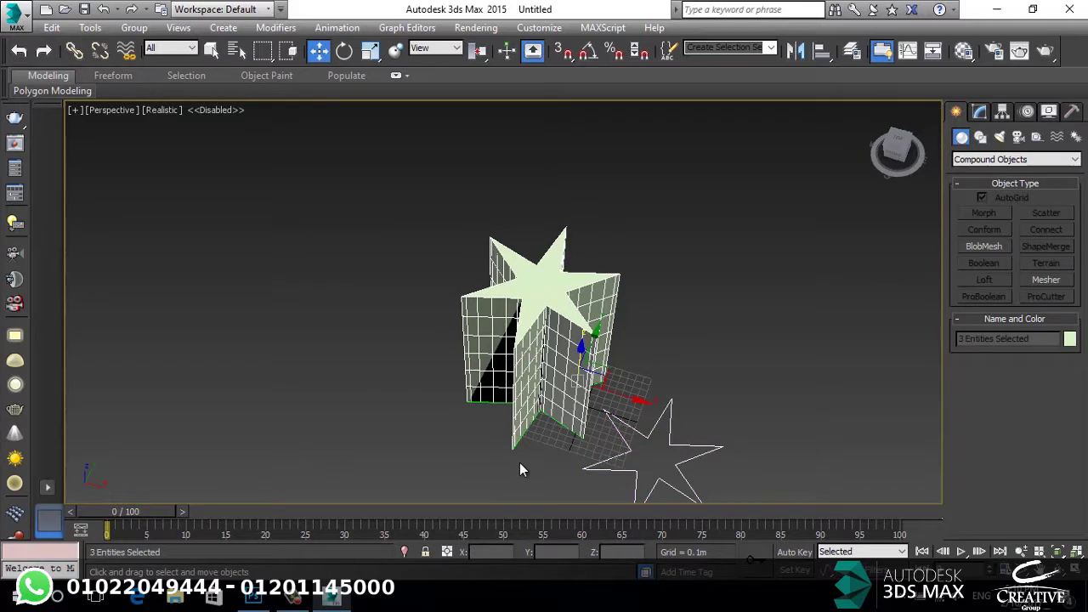
{"action": "key", "text": "Delete"}
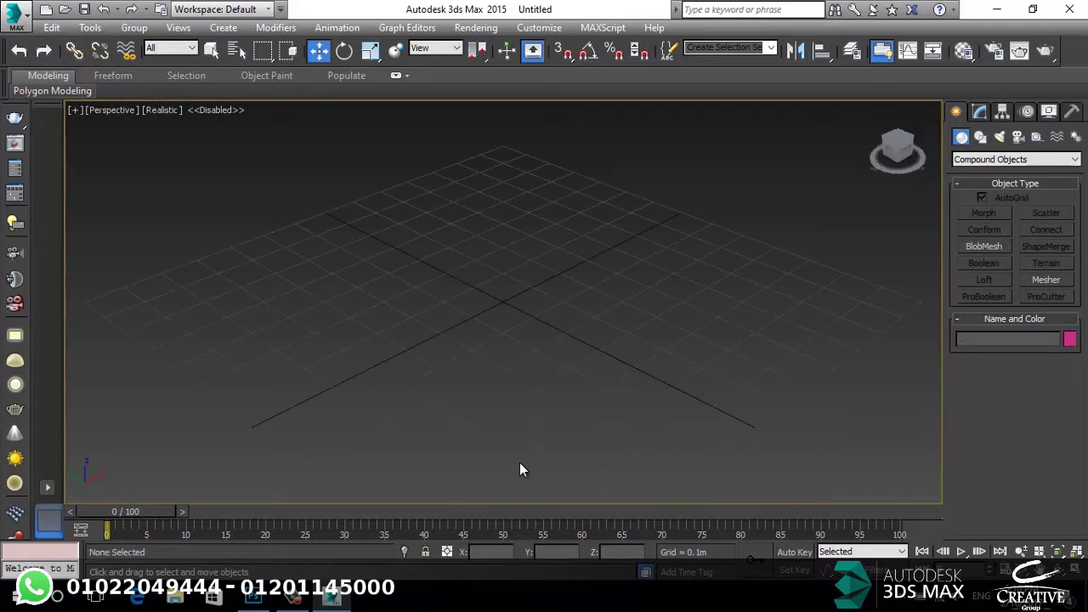
Draw four concentric circle splines of decreasing size on the ground plane around the grid's centre.
{"action": "left_click", "coordinate": [982, 138]}
{"action": "left_click", "coordinate": [985, 243]}
{"action": "left_click_drag", "start_coordinate": [507, 340], "coordinate": [765, 230]}
{"action": "left_click_drag", "start_coordinate": [508, 334], "coordinate": [646, 238]}
{"action": "left_click_drag", "start_coordinate": [514, 325], "coordinate": [612, 246]}
{"action": "left_click_drag", "start_coordinate": [508, 328], "coordinate": [561, 280]}
{"action": "key", "text": "w"}
{"action": "scroll", "coordinate": [537, 353], "scroll_direction": "down", "scroll_amount": 2}
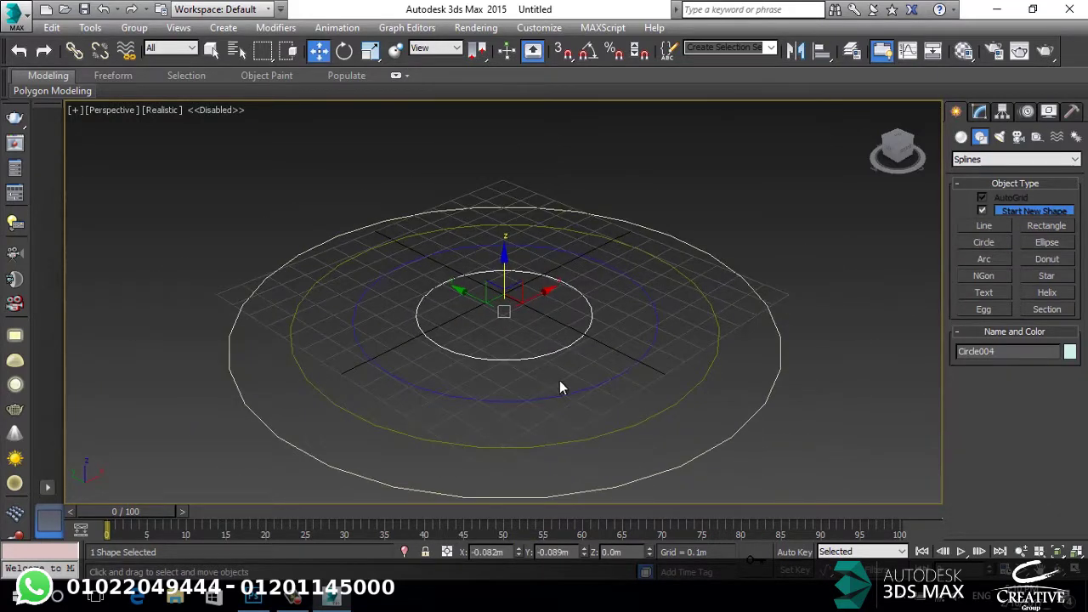
{"action": "middle_click_drag", "start_coordinate": [419, 331], "coordinate": [431, 319], "text": "alt"}
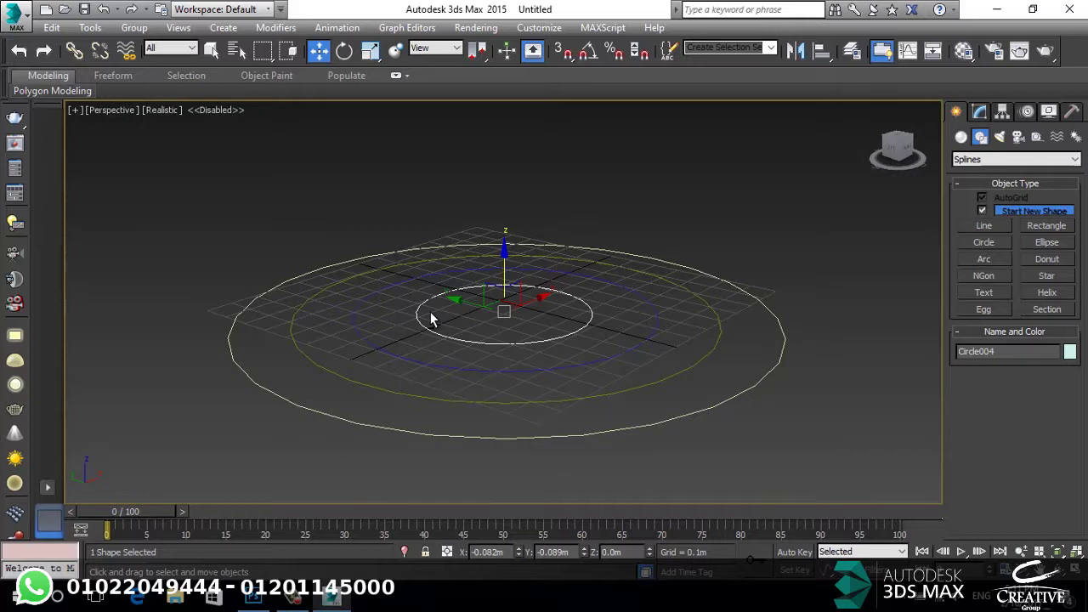
Raise the three inner circles to increasing heights, leaving the largest on the ground and placing the smallest highest.
{"action": "middle_click_drag", "start_coordinate": [396, 292], "coordinate": [539, 389], "text": "alt"}
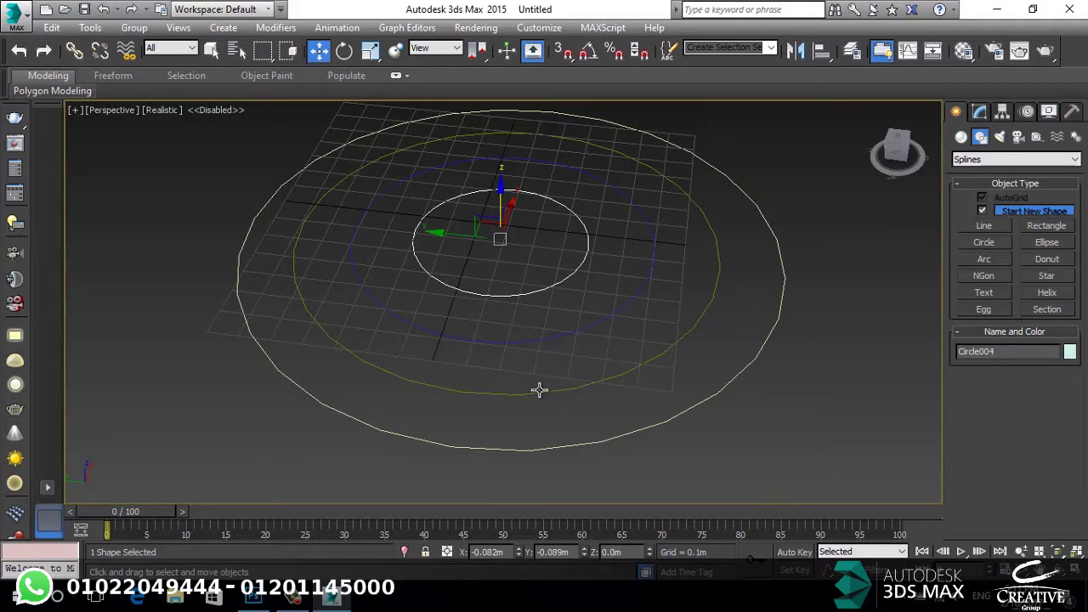
{"action": "left_click_drag", "start_coordinate": [499, 326], "coordinate": [510, 332], "text": "ctrl"}
{"action": "middle_click_drag", "start_coordinate": [568, 338], "coordinate": [510, 255], "text": "alt"}
{"action": "left_click_drag", "start_coordinate": [503, 200], "coordinate": [504, 109]}
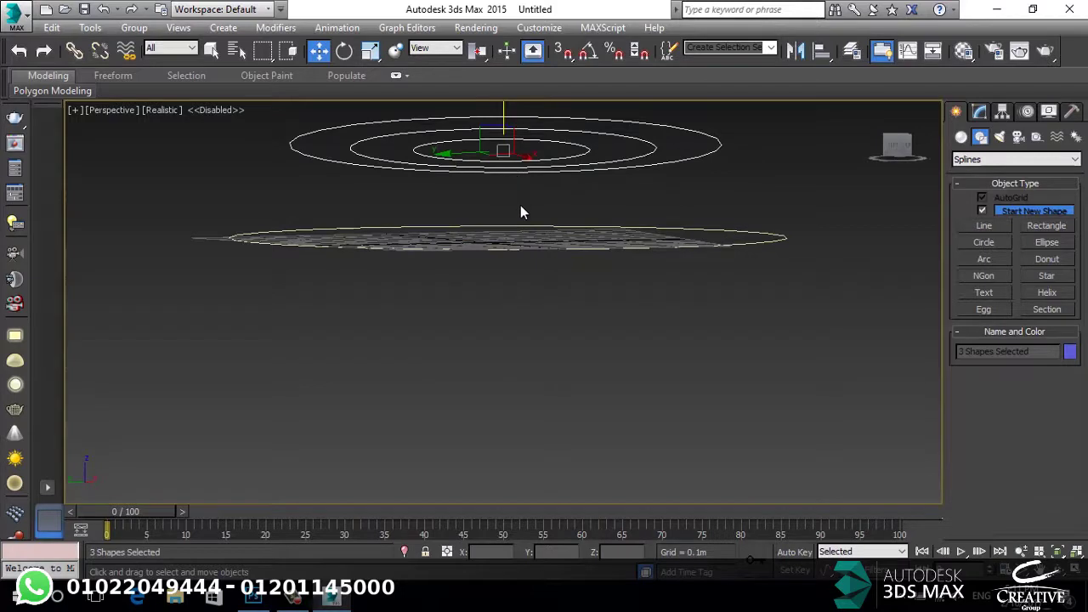
{"action": "middle_click_drag", "start_coordinate": [522, 212], "coordinate": [519, 225], "text": "alt"}
{"action": "left_click", "coordinate": [508, 260], "text": "alt"}
{"action": "left_click_drag", "start_coordinate": [503, 127], "coordinate": [504, 85]}
{"action": "middle_click_drag", "start_coordinate": [503, 85], "coordinate": [474, 258], "text": "alt"}
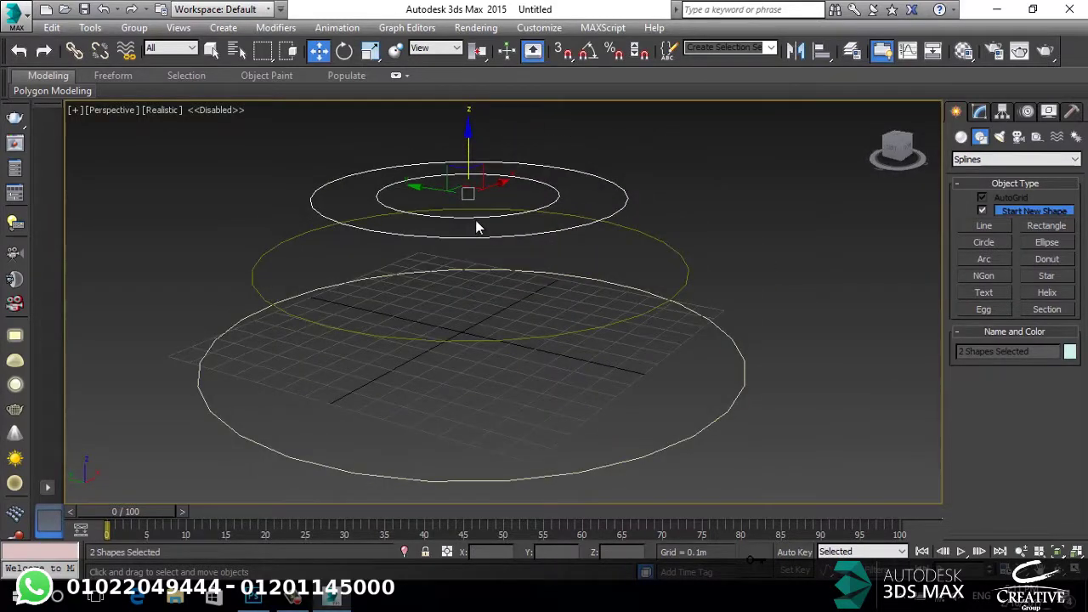
{"action": "left_click", "coordinate": [478, 212]}
{"action": "middle_click_drag", "start_coordinate": [478, 213], "coordinate": [475, 290], "text": "alt"}
{"action": "left_click_drag", "start_coordinate": [474, 290], "coordinate": [469, 178]}
Create a Terrain object from the largest circle, adding the other three circles from bottom to top as operands with the Move option.
{"action": "left_click", "coordinate": [496, 430]}
{"action": "left_click_drag", "start_coordinate": [434, 423], "coordinate": [478, 463]}
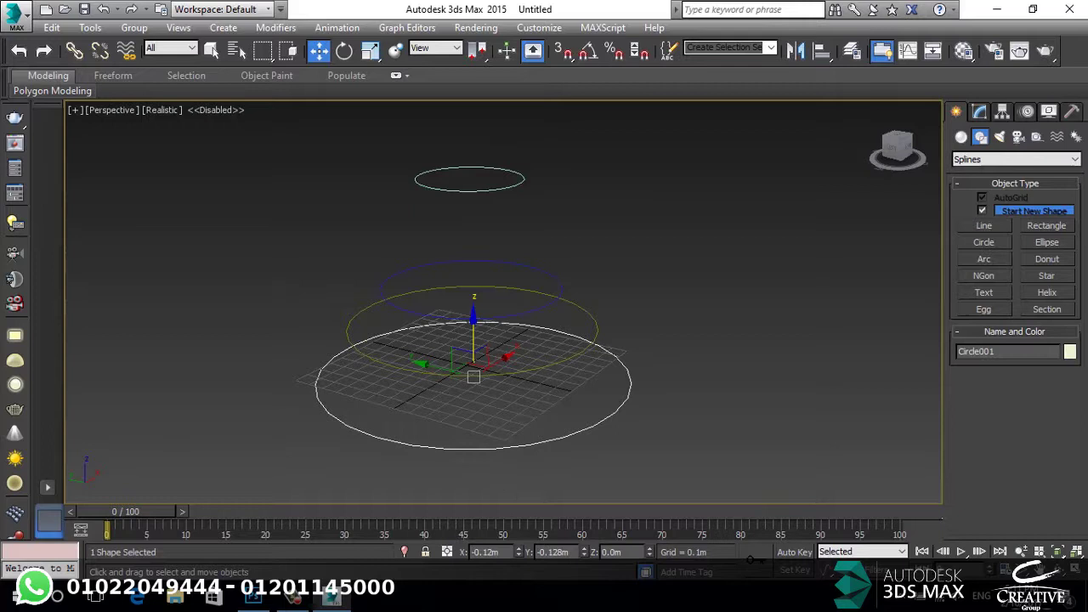
{"action": "left_click", "coordinate": [961, 137]}
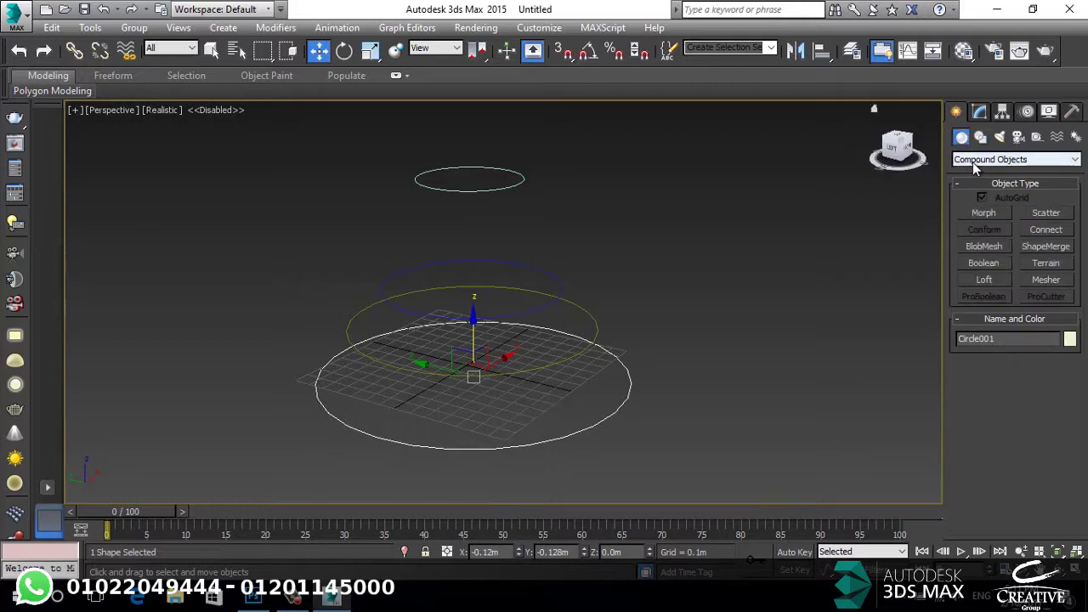
{"action": "left_click", "coordinate": [1058, 265]}
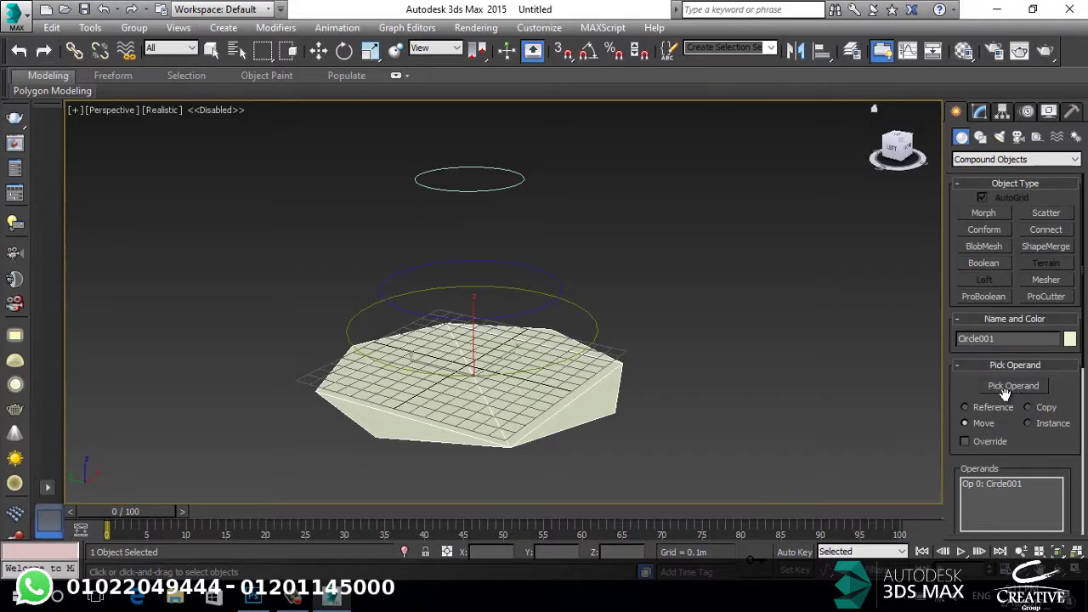
{"action": "left_click", "coordinate": [1011, 386]}
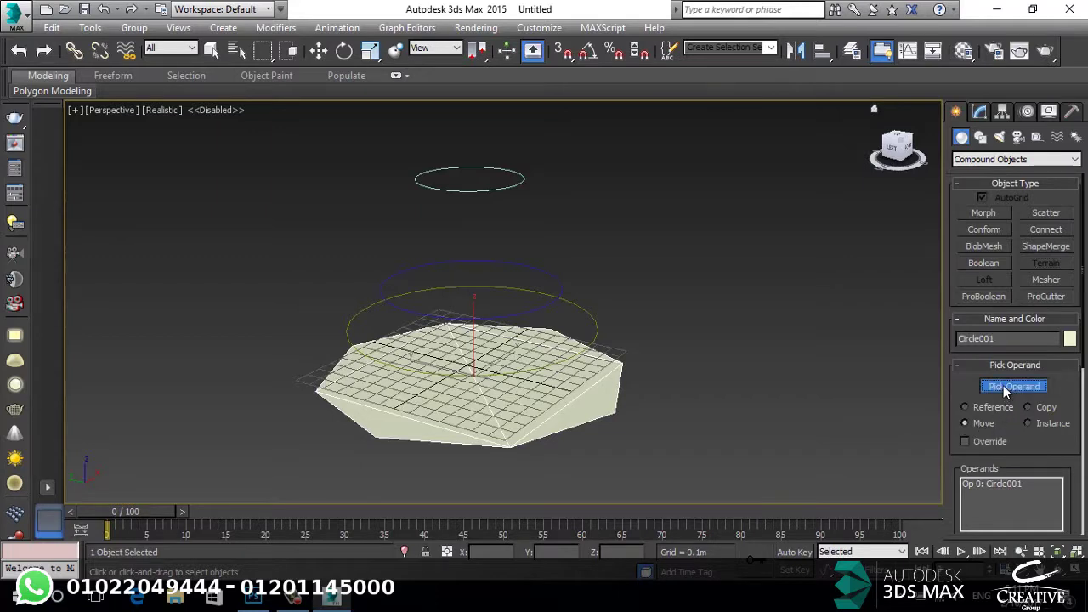
{"action": "left_click", "coordinate": [594, 316]}
{"action": "left_click", "coordinate": [557, 295]}
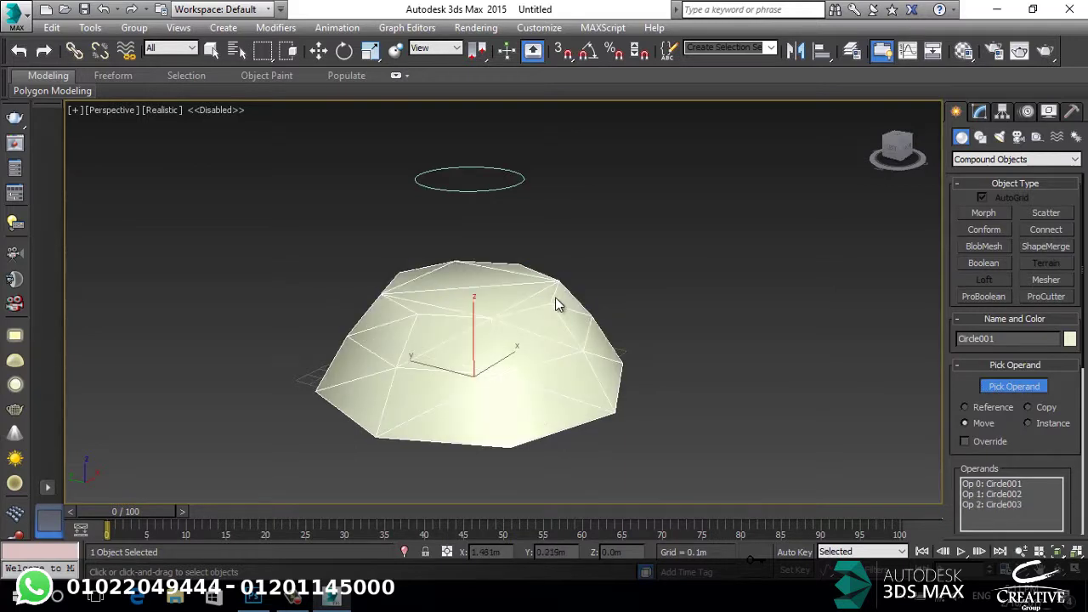
{"action": "left_click", "coordinate": [503, 188]}
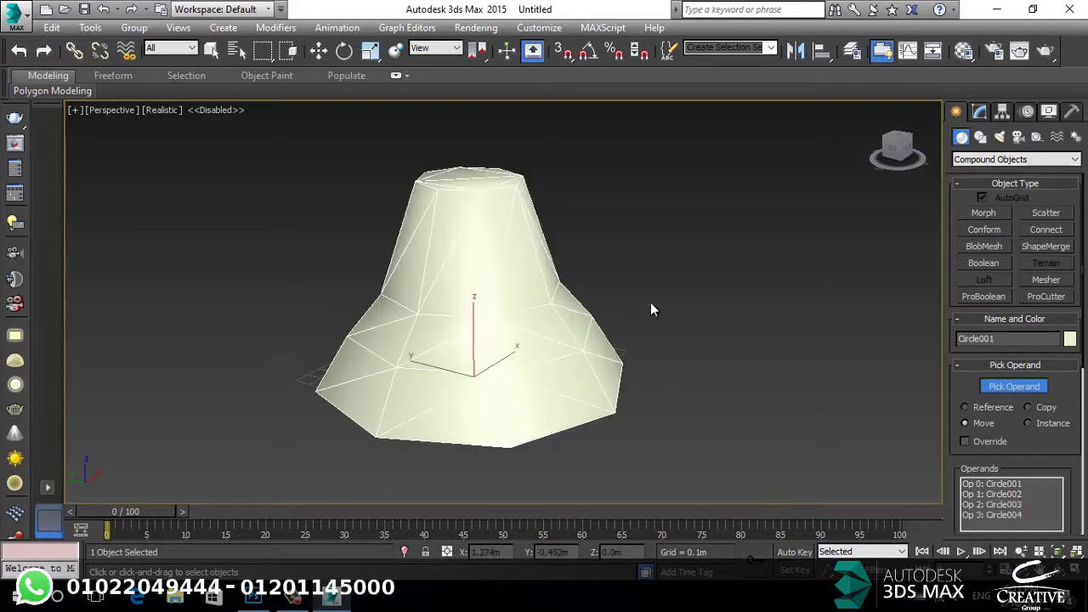
{"action": "key", "text": "w"}
Select the terrain object and examine its stepped shape from several sides.
{"action": "left_click", "coordinate": [700, 318]}
{"action": "middle_click_drag", "start_coordinate": [700, 317], "coordinate": [527, 303], "text": "alt"}
{"action": "left_click", "coordinate": [527, 304]}
{"action": "scroll", "coordinate": [660, 329], "scroll_direction": "down", "scroll_amount": 4}
{"action": "middle_click_drag", "start_coordinate": [660, 329], "coordinate": [581, 314], "text": "alt"}
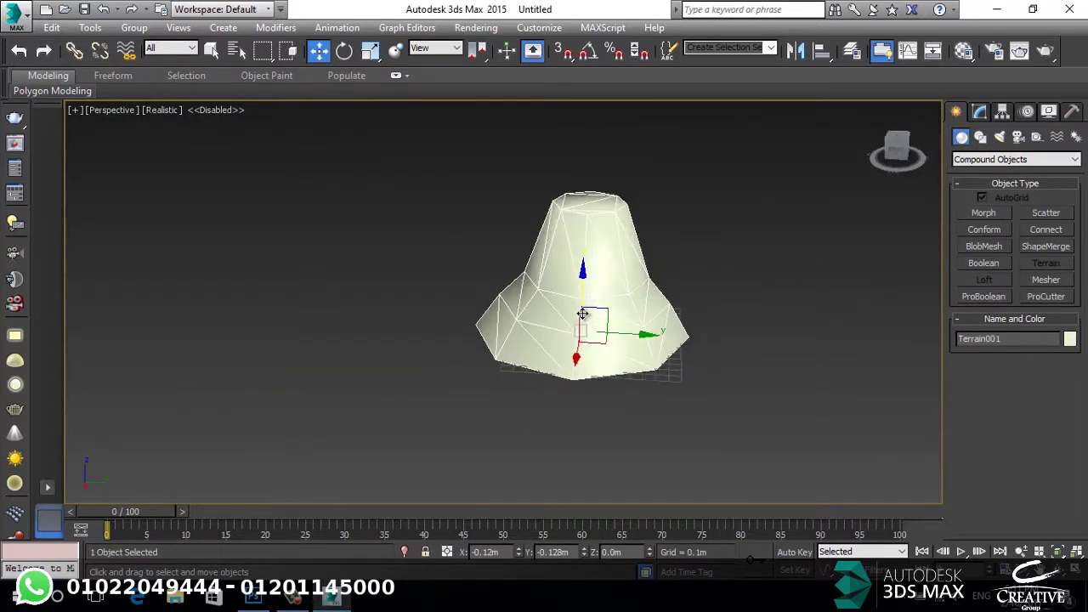